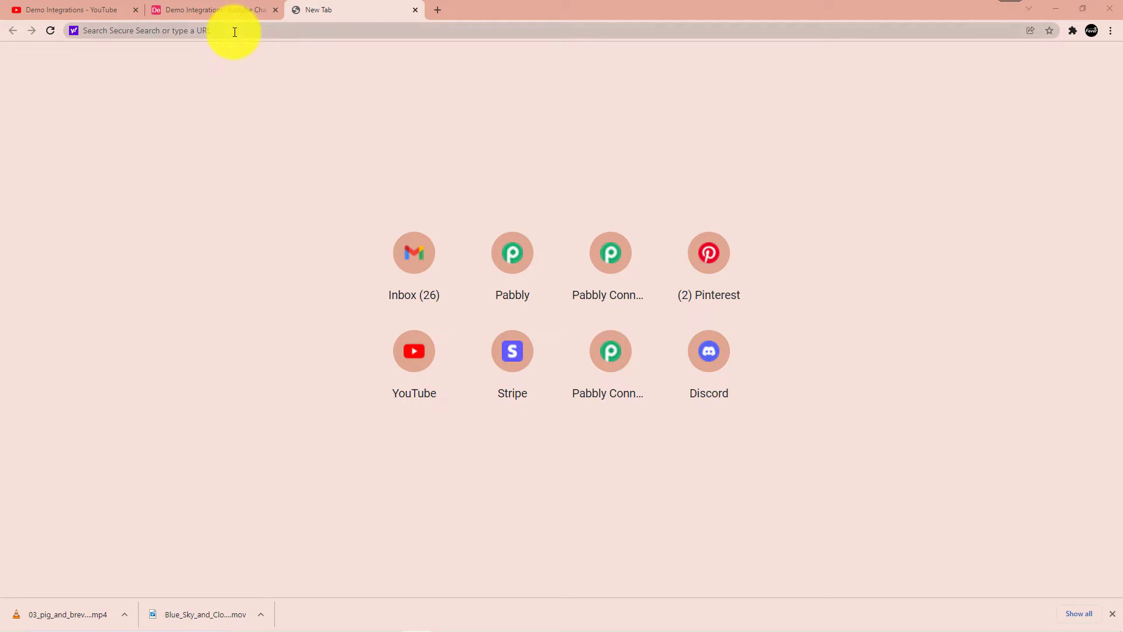
- Open the Pabbly Connect site at pabbly.com/connect
{"action": "type", "text": "pabbl"}
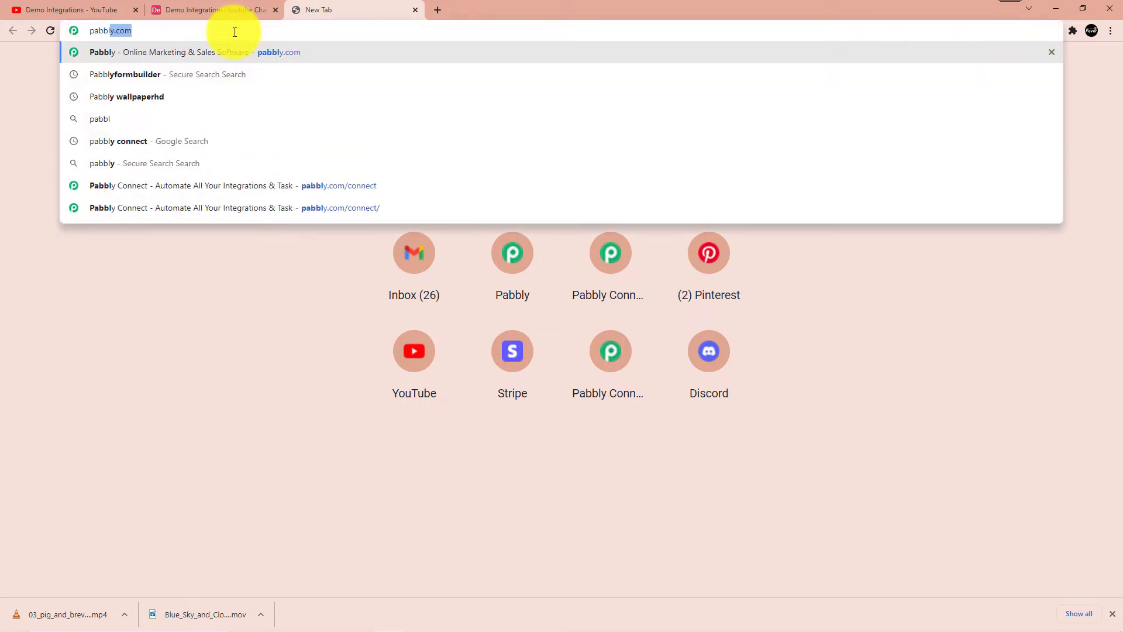
{"action": "type", "text": "y.com/"}
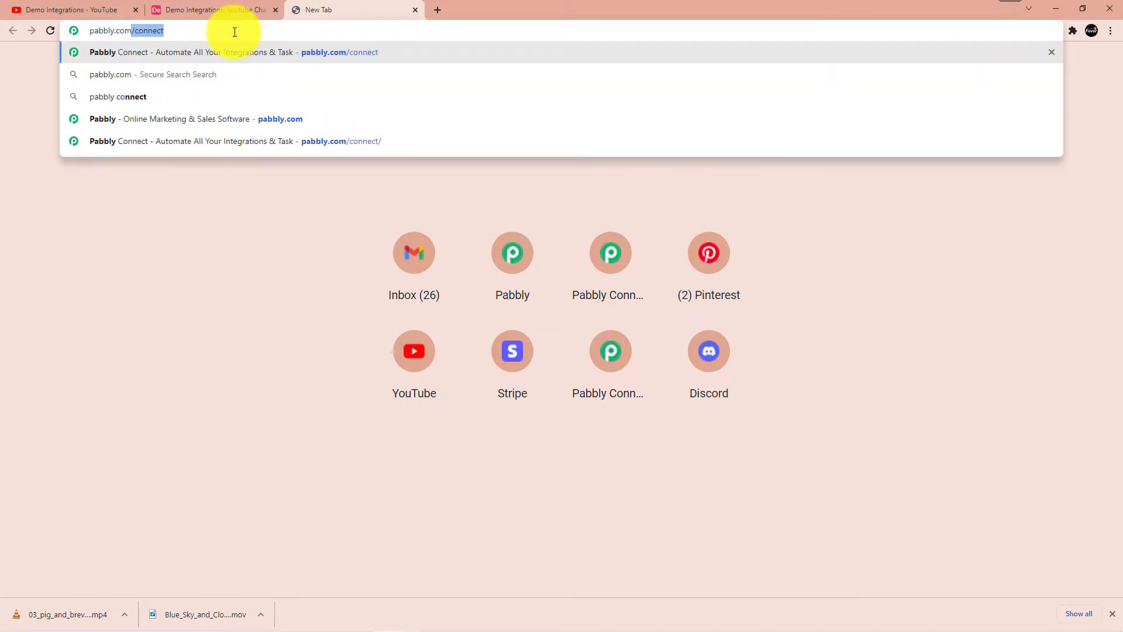
{"action": "type", "text": "connect/"}
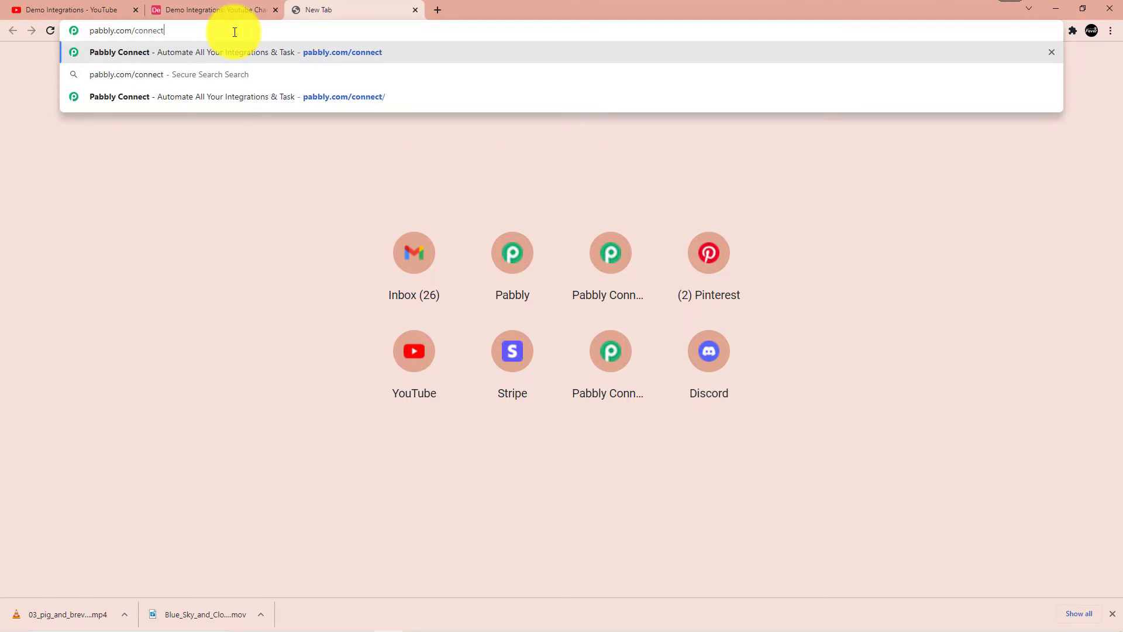
{"action": "key", "text": "Return"}
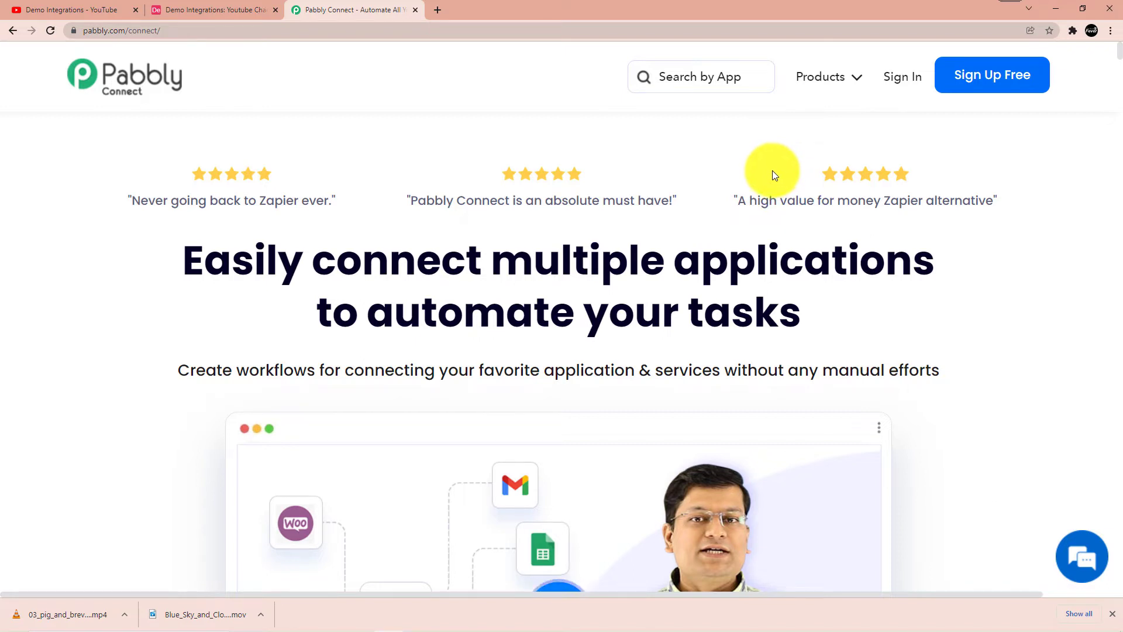
- Sign in to the Pabbly account with the prefilled credentials and open the Pabbly Connect app
{"action": "left_click", "coordinate": [900, 76]}
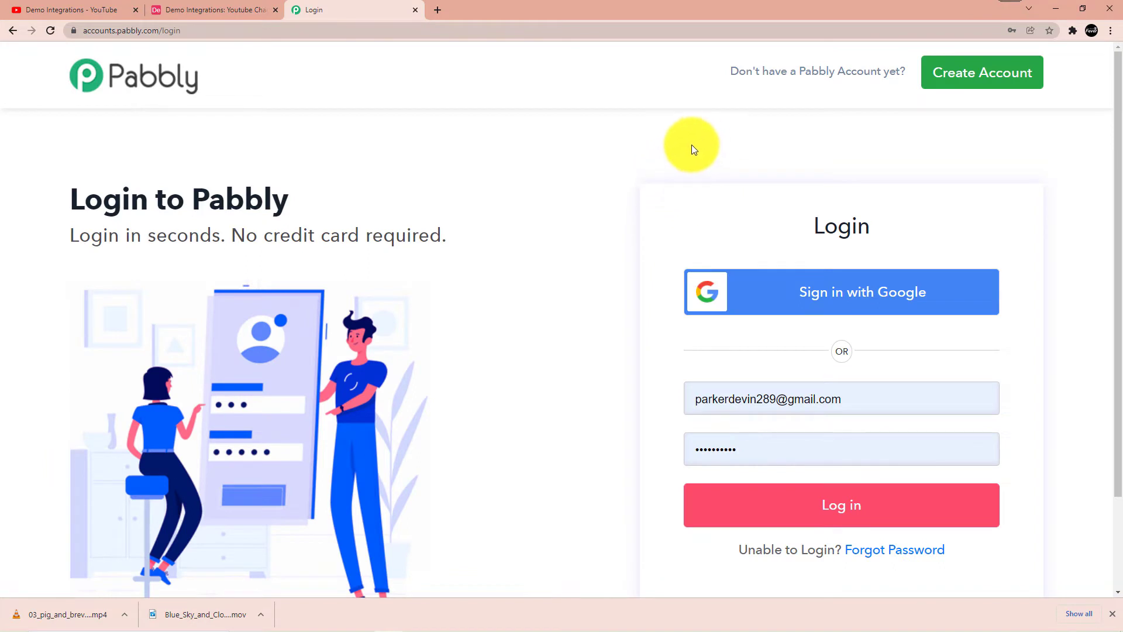
{"action": "left_click", "coordinate": [798, 513]}
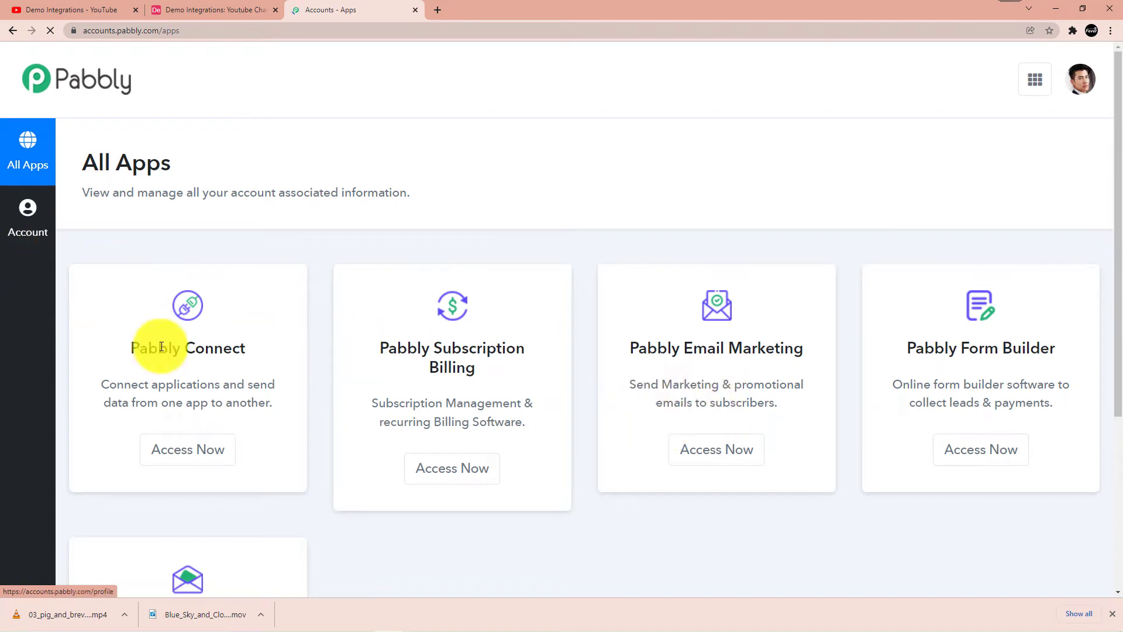
{"action": "left_click", "coordinate": [188, 448]}
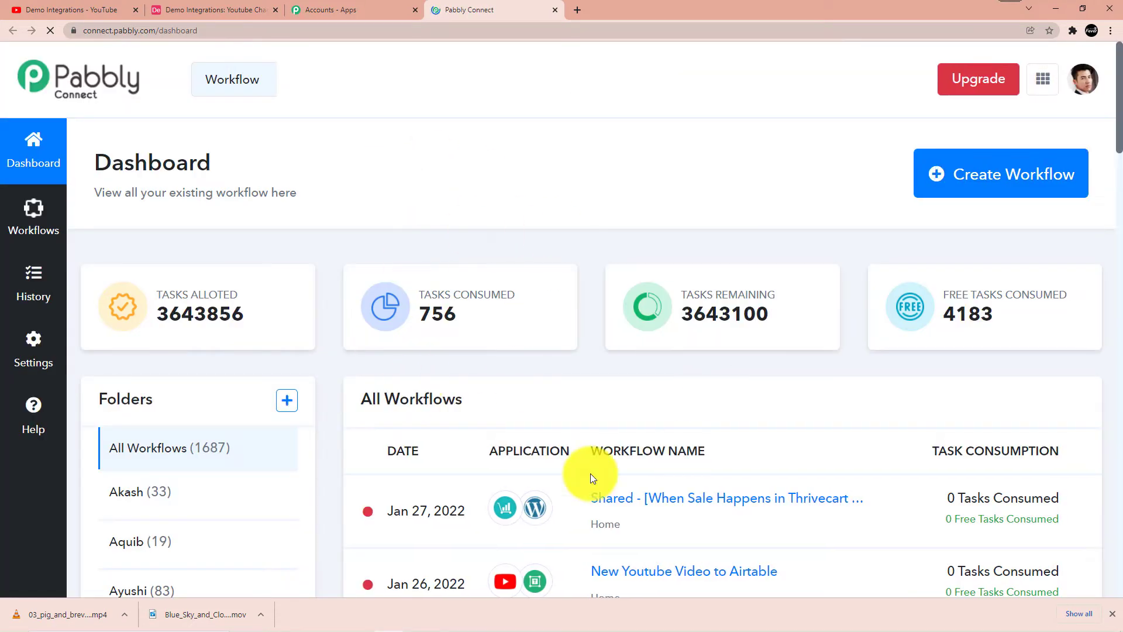
{"action": "scroll", "coordinate": [444, 202], "scroll_direction": "down", "scroll_amount": 3}
{"action": "scroll", "coordinate": [445, 201], "scroll_direction": "down", "scroll_amount": 15}
{"action": "scroll", "coordinate": [380, 325], "scroll_direction": "up", "scroll_amount": 12}
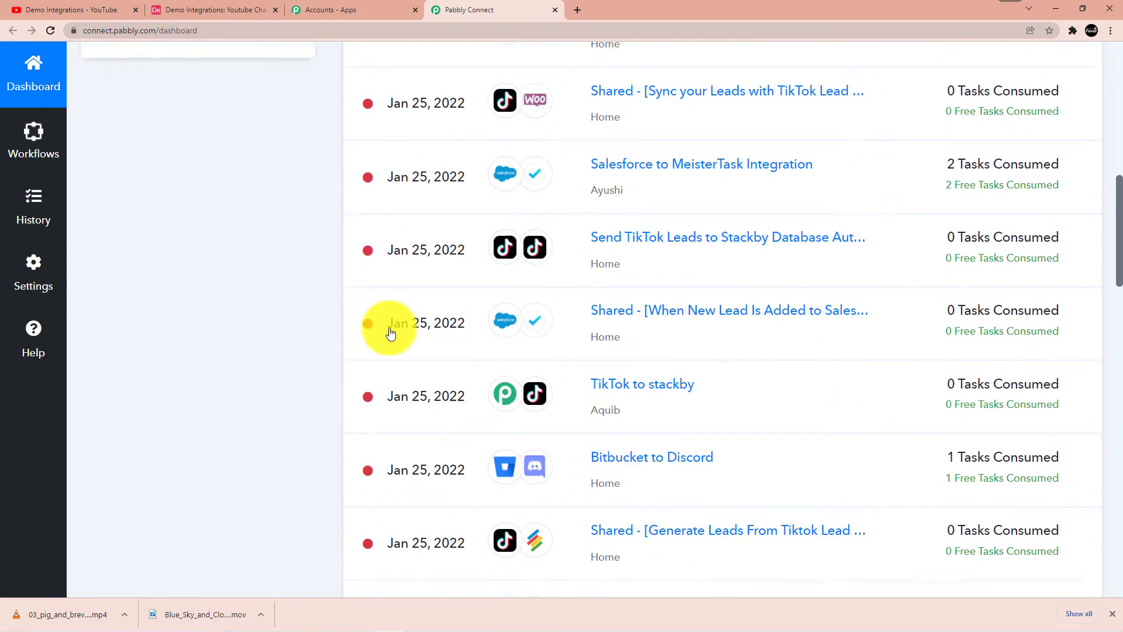
{"action": "scroll", "coordinate": [391, 333], "scroll_direction": "down", "scroll_amount": 7}
{"action": "scroll", "coordinate": [391, 332], "scroll_direction": "up", "scroll_amount": 12}
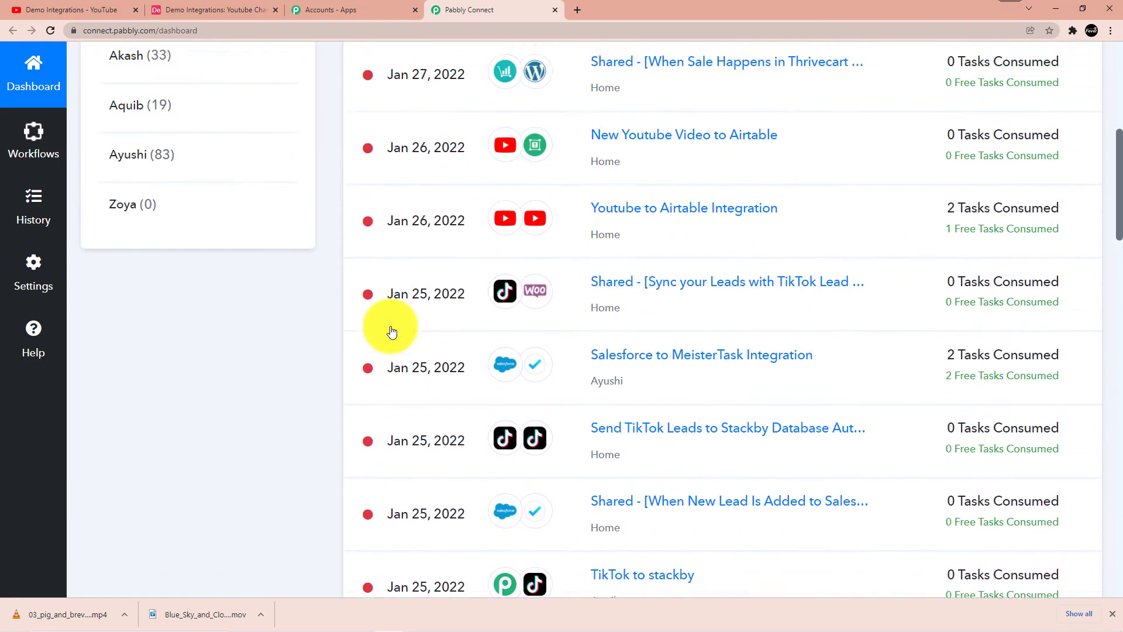
{"action": "scroll", "coordinate": [392, 332], "scroll_direction": "up", "scroll_amount": 1}
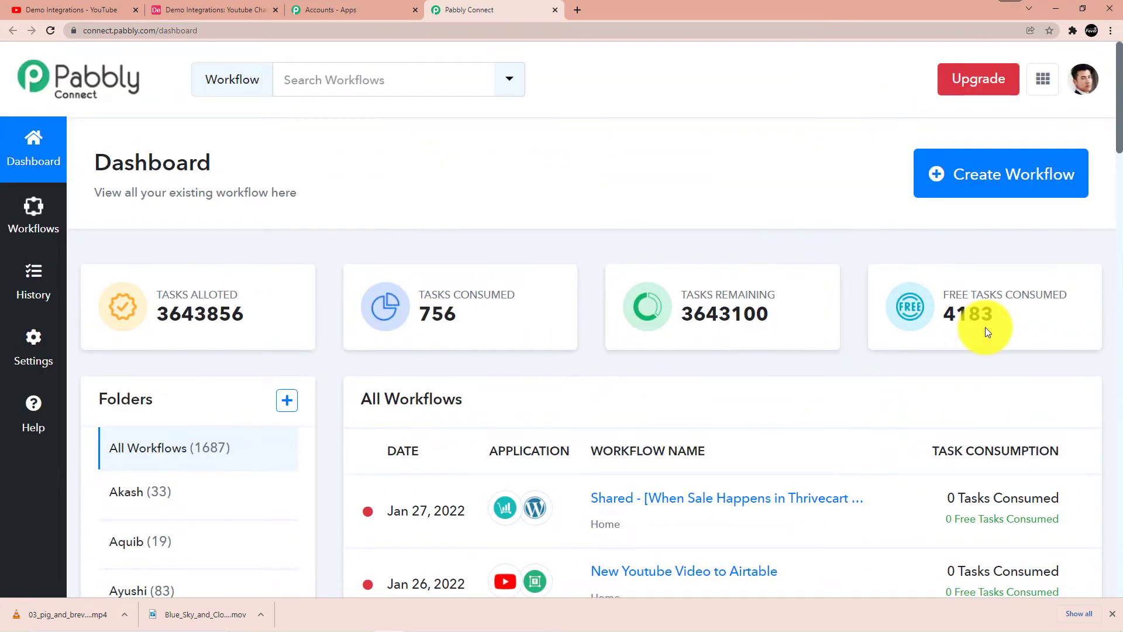
- Create a new workflow named "Youtube Comments Tracker on Airtable"
{"action": "left_click", "coordinate": [965, 186]}
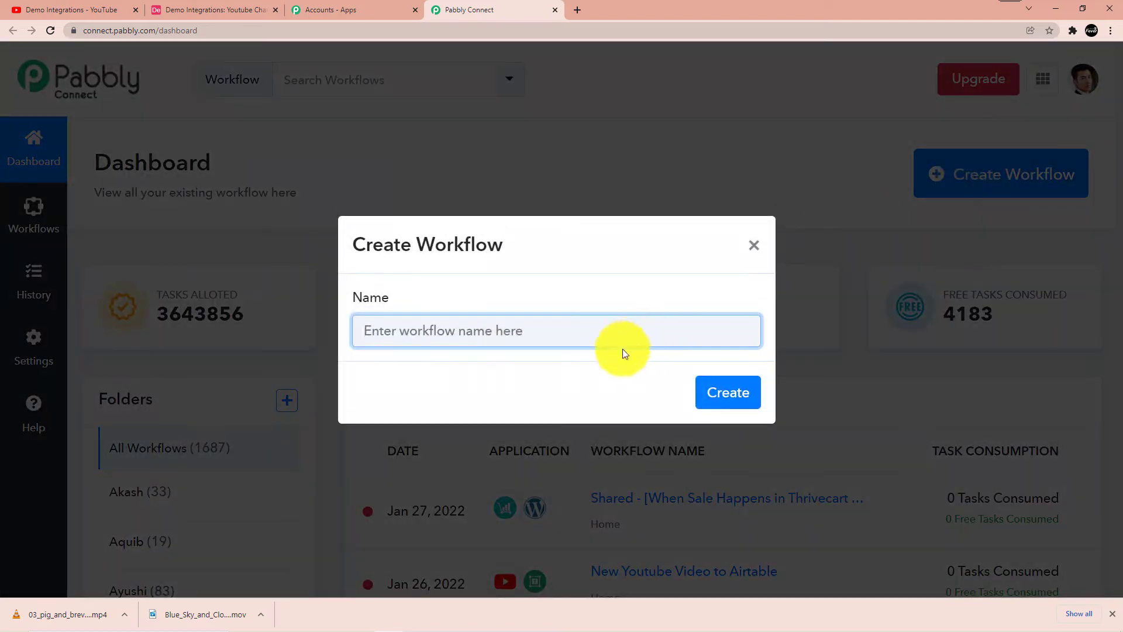
{"action": "left_click", "coordinate": [516, 337]}
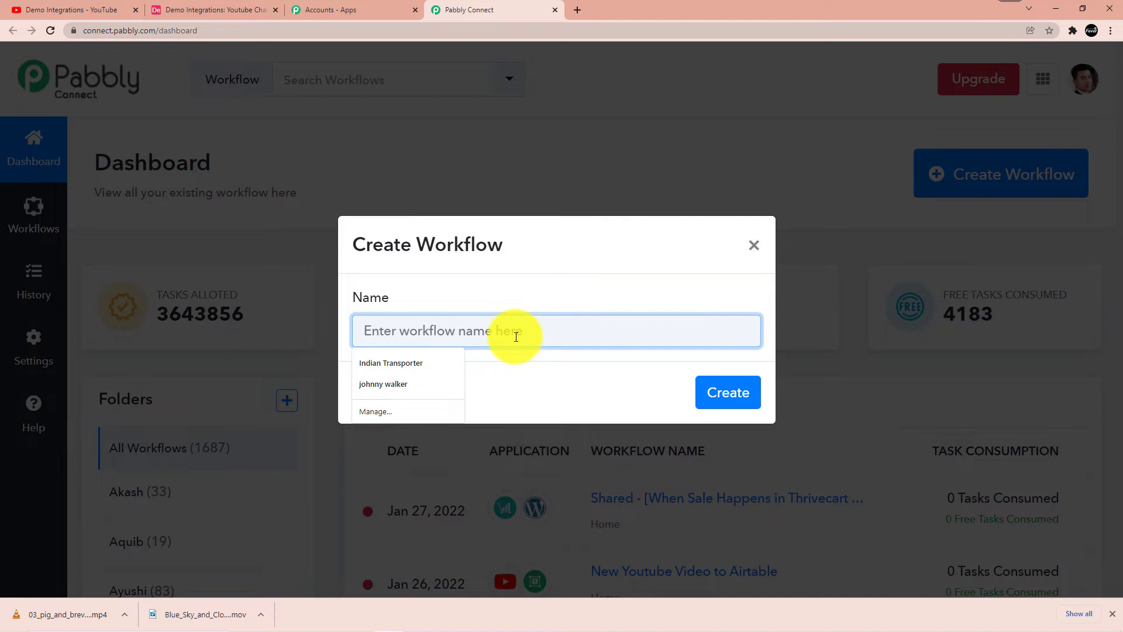
{"action": "type", "text": "Youtube Comments "}
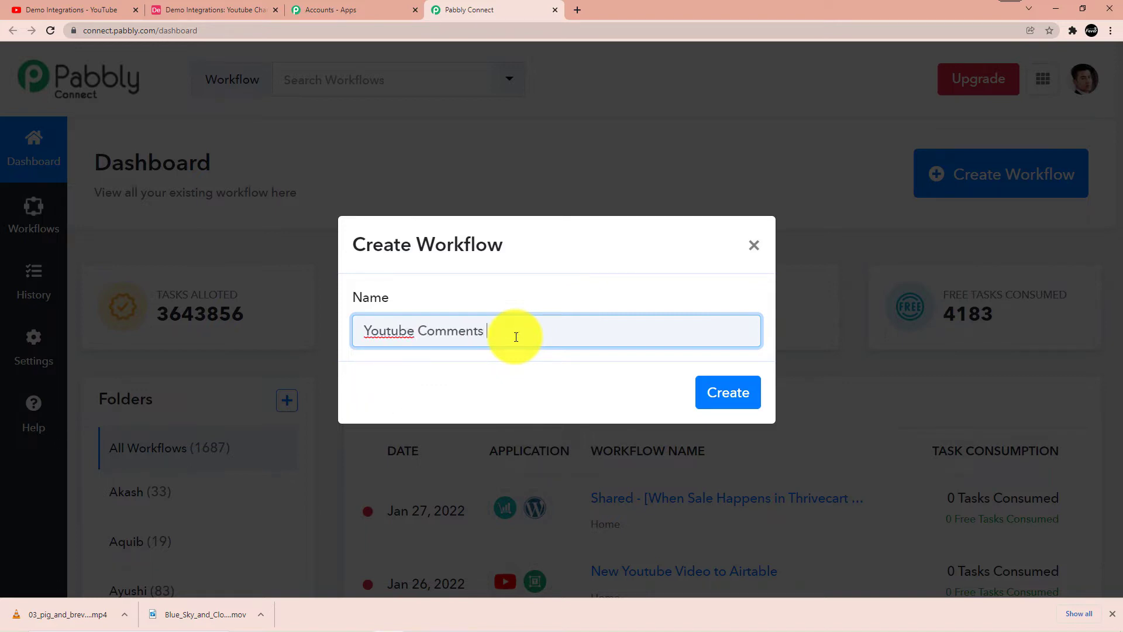
{"action": "type", "text": "tracker"}
{"action": "key", "text": "ctrl+BackSpace"}
{"action": "type", "text": "Tracker"}
{"action": "type", "text": "on Airtable"}
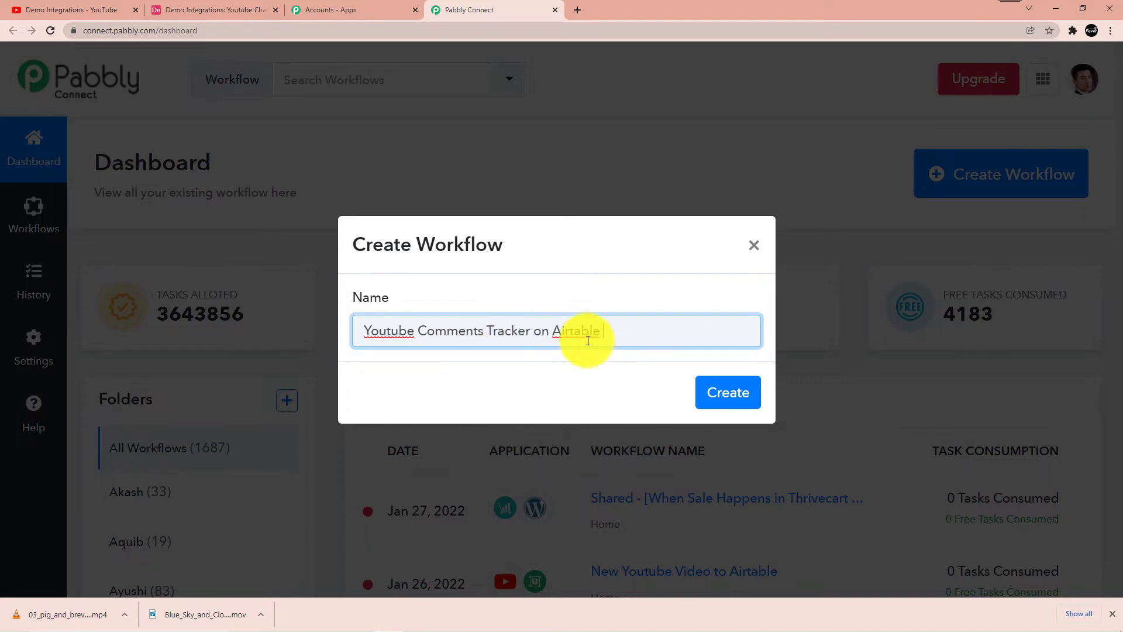
{"action": "left_click", "coordinate": [713, 392]}
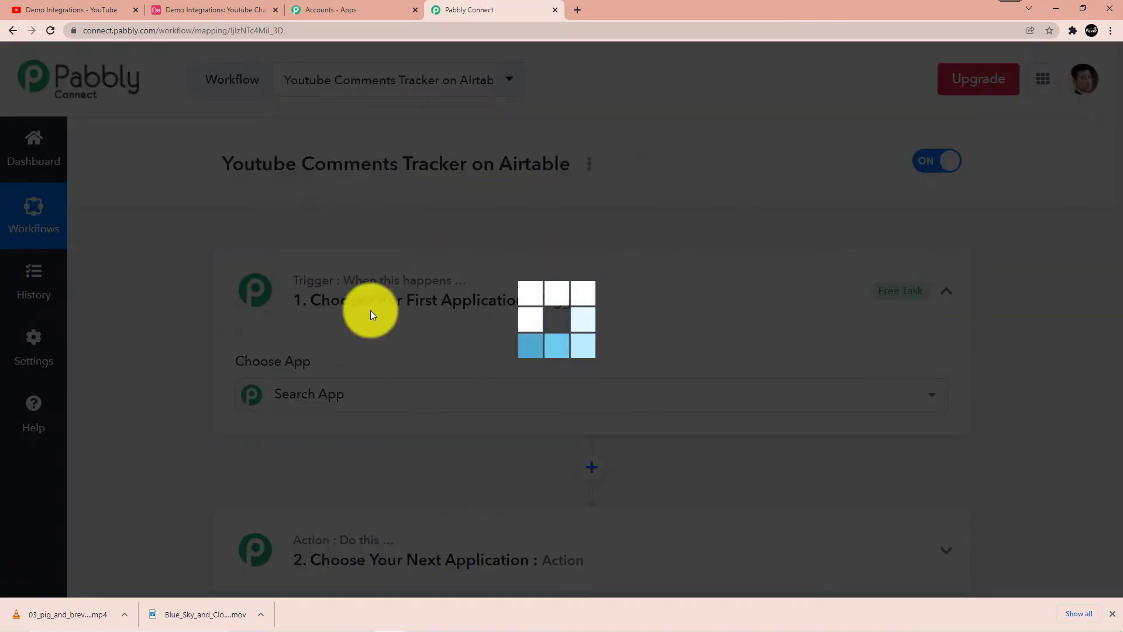
- Examine the new workflow's trigger and action sections and the list of apps available for the trigger
{"action": "scroll", "coordinate": [415, 325], "scroll_direction": "down", "scroll_amount": 1}
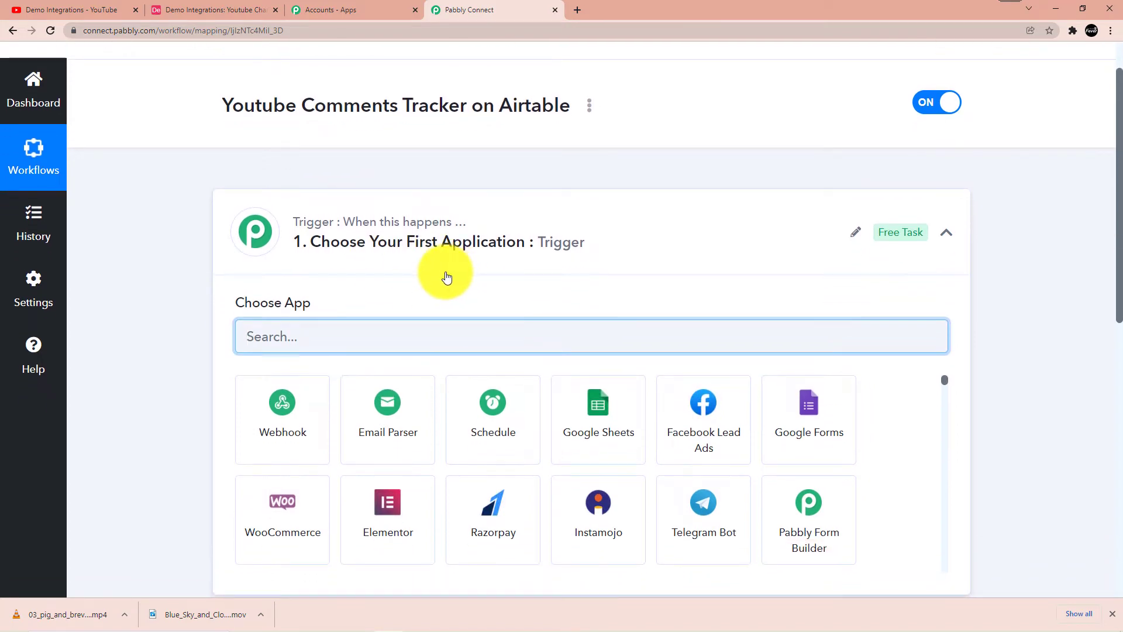
{"action": "scroll", "coordinate": [447, 281], "scroll_direction": "down", "scroll_amount": 5}
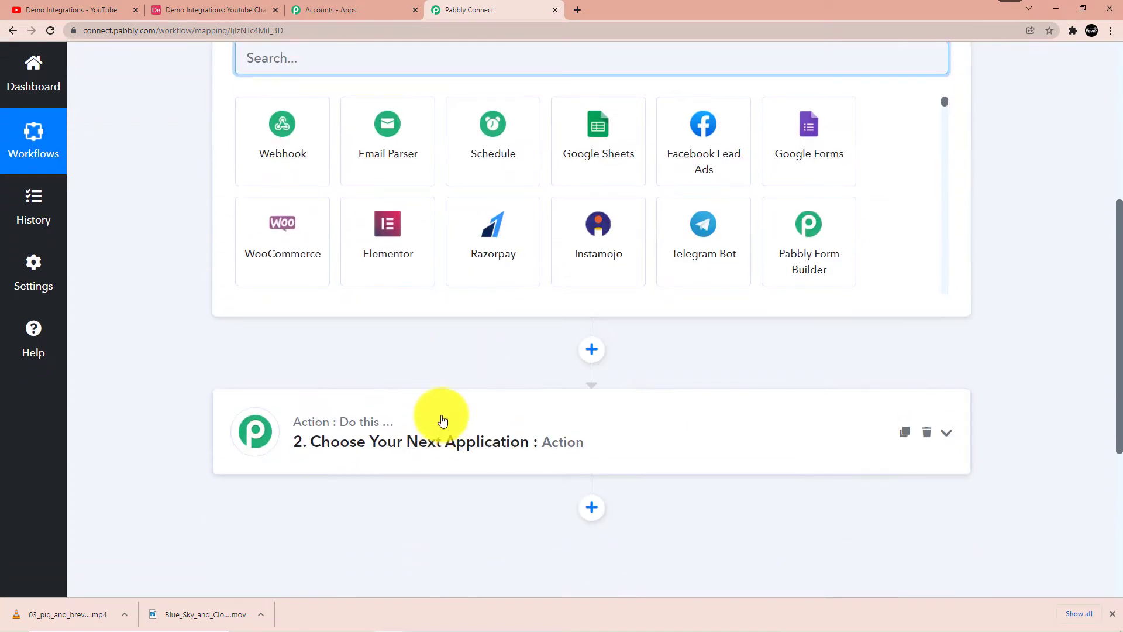
{"action": "scroll", "coordinate": [440, 414], "scroll_direction": "up", "scroll_amount": 6}
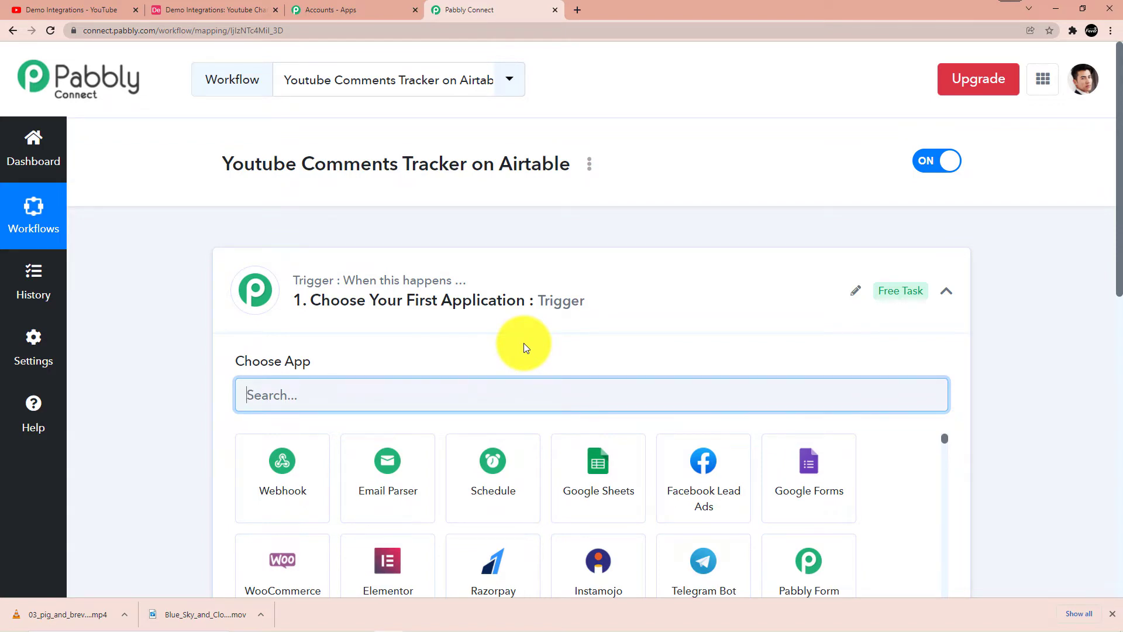
{"action": "scroll", "coordinate": [405, 284], "scroll_direction": "down", "scroll_amount": 2}
{"action": "scroll", "coordinate": [406, 285], "scroll_direction": "down", "scroll_amount": 8}
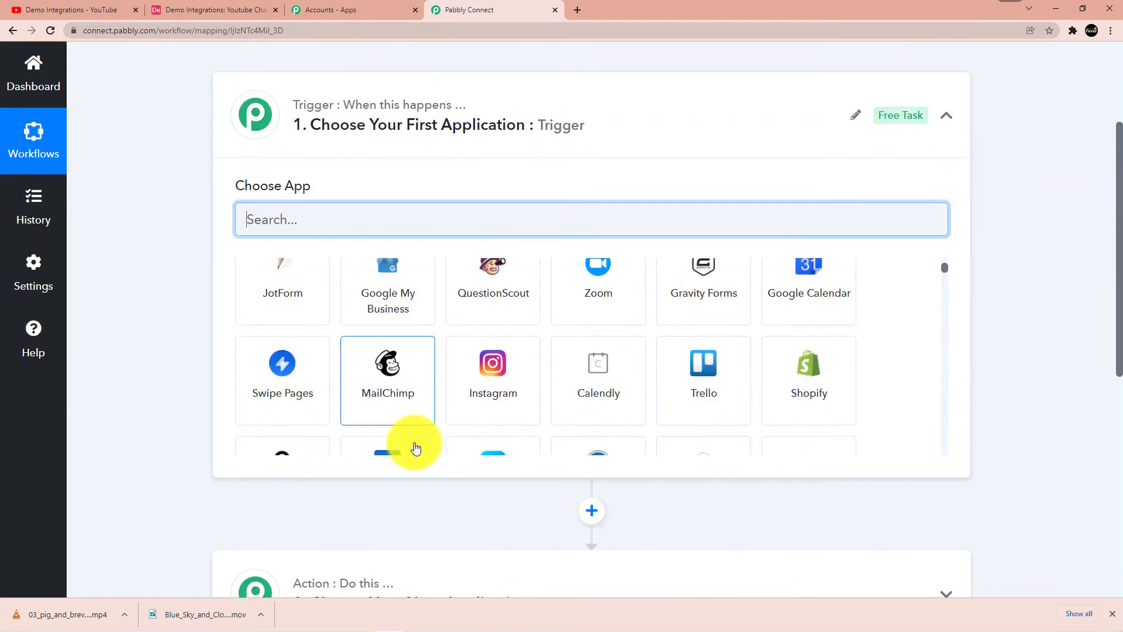
{"action": "scroll", "coordinate": [414, 410], "scroll_direction": "up", "scroll_amount": 5}
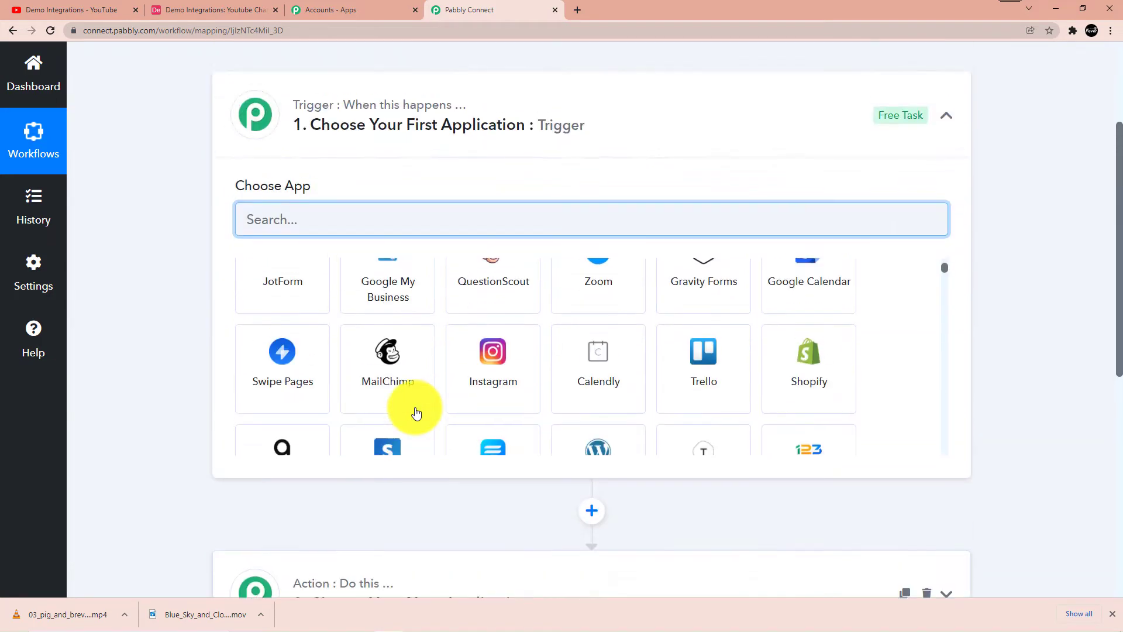
{"action": "scroll", "coordinate": [403, 357], "scroll_direction": "down", "scroll_amount": 5}
{"action": "scroll", "coordinate": [399, 349], "scroll_direction": "up", "scroll_amount": 10}
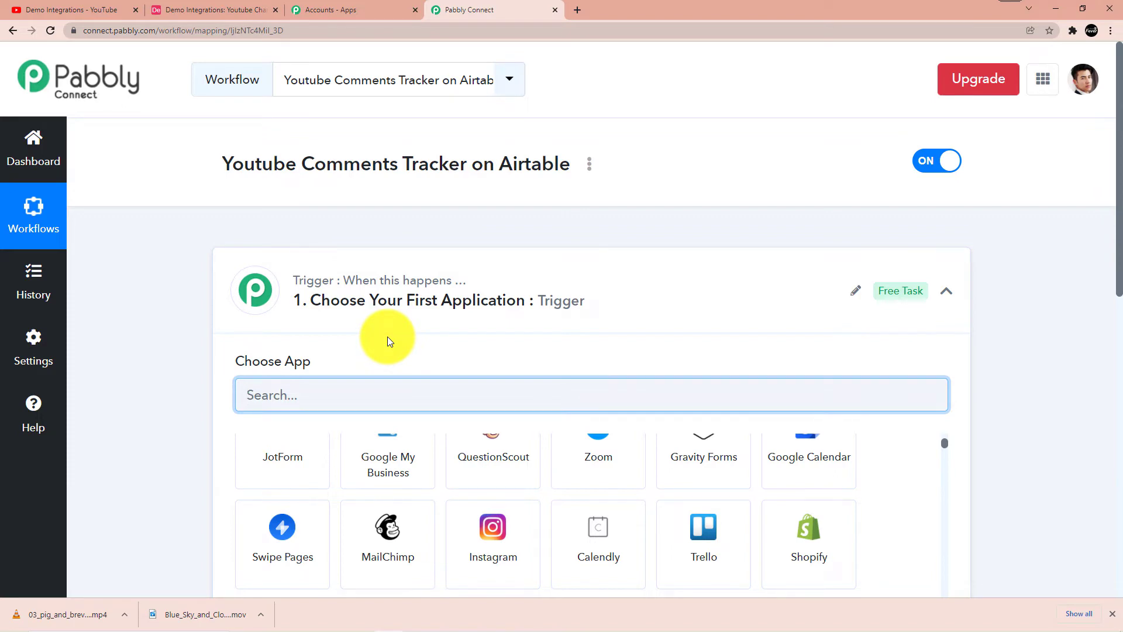
{"action": "scroll", "coordinate": [391, 335], "scroll_direction": "down", "scroll_amount": 1}
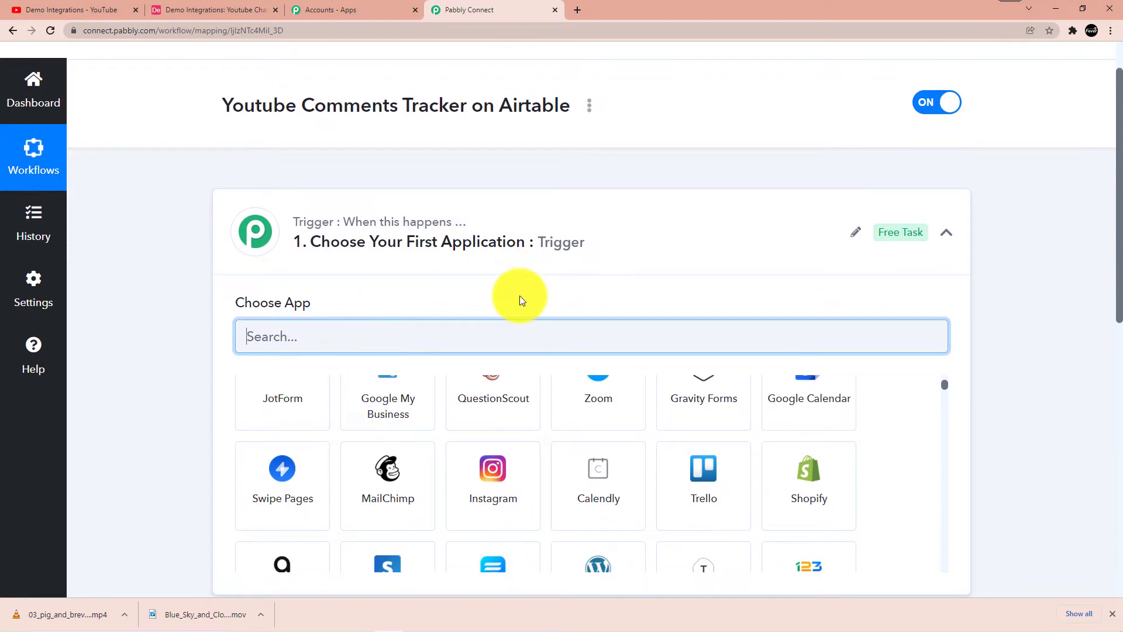
{"action": "scroll", "coordinate": [371, 367], "scroll_direction": "down", "scroll_amount": 5}
{"action": "scroll", "coordinate": [426, 401], "scroll_direction": "down", "scroll_amount": 2}
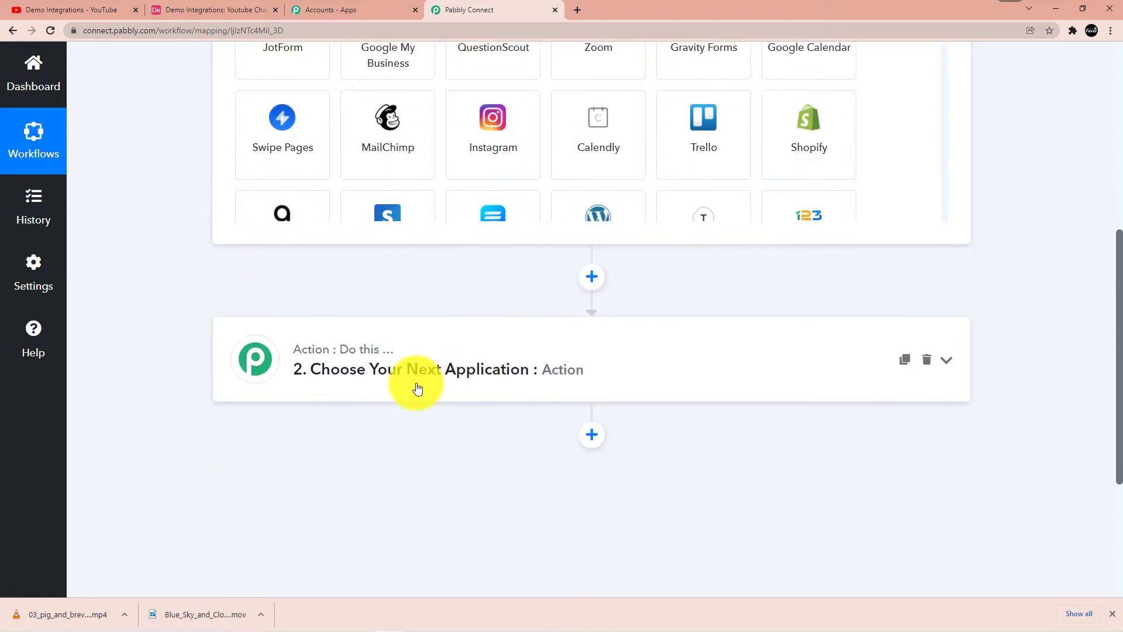
{"action": "scroll", "coordinate": [417, 388], "scroll_direction": "up", "scroll_amount": 7}
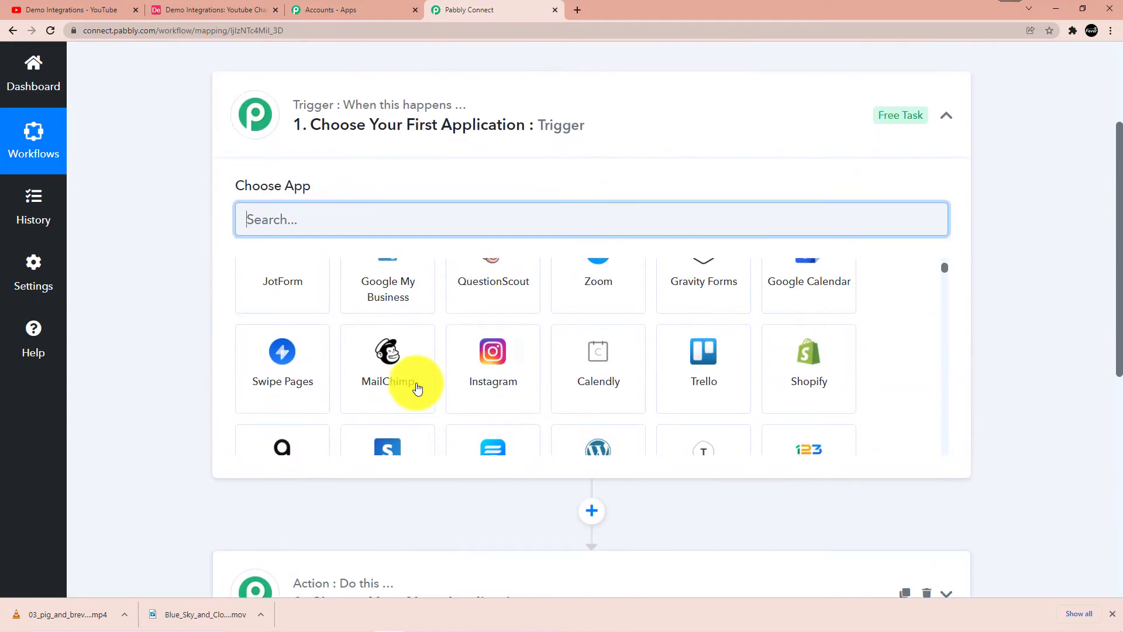
- Set YouTube as the trigger app with New Comment on a Channel as the trigger event
{"action": "type", "text": "Youtube"}
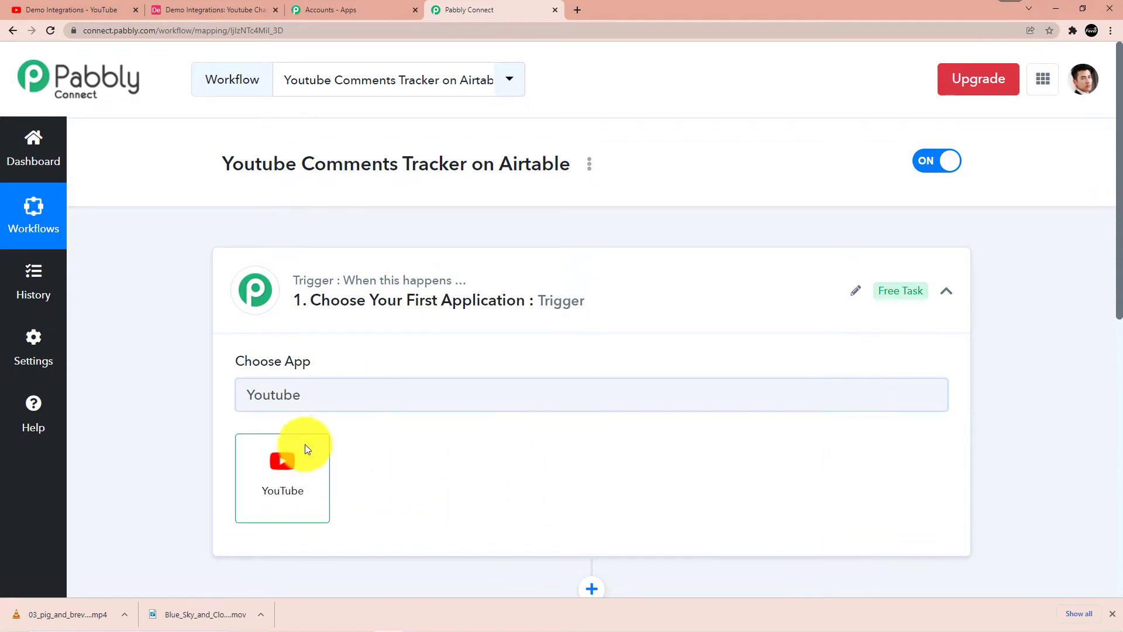
{"action": "left_click", "coordinate": [287, 462]}
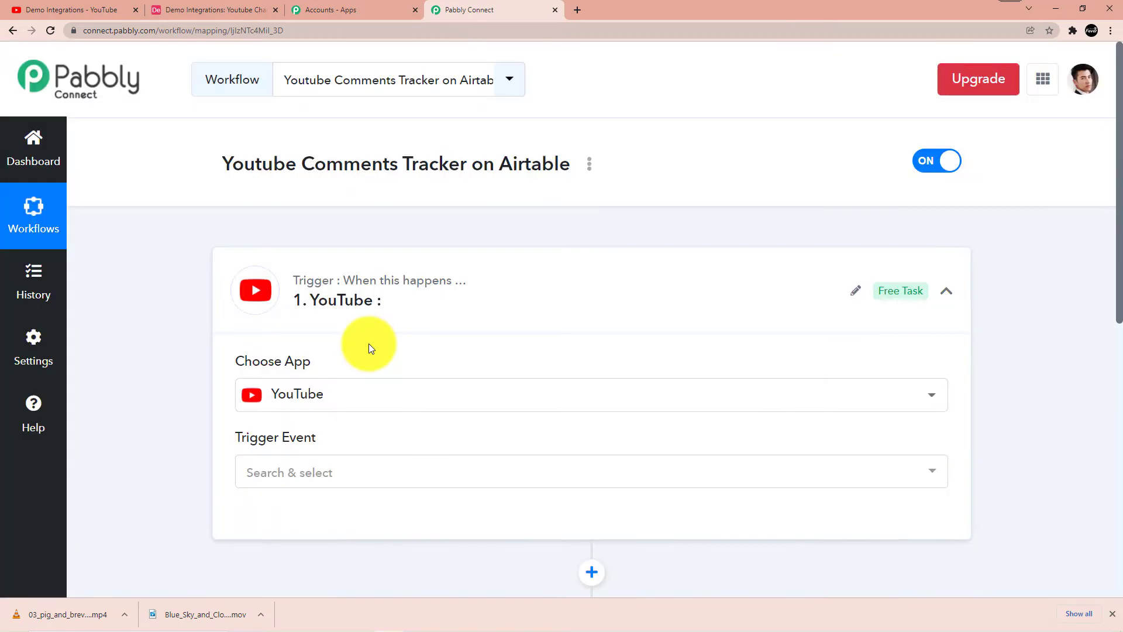
{"action": "left_click", "coordinate": [354, 467]}
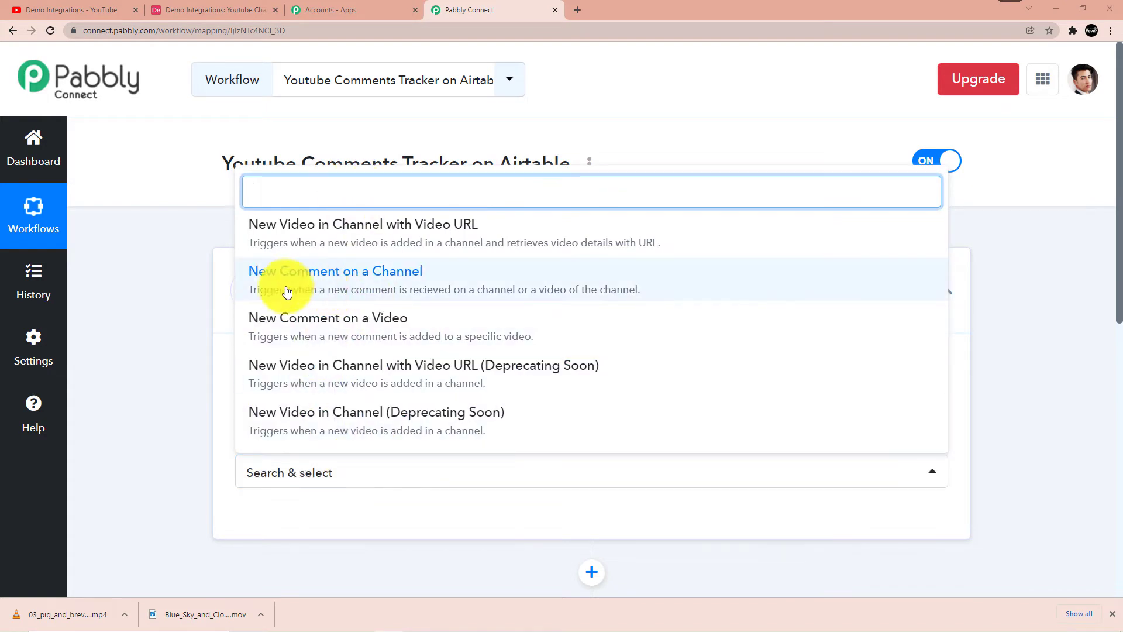
{"action": "left_click", "coordinate": [384, 283]}
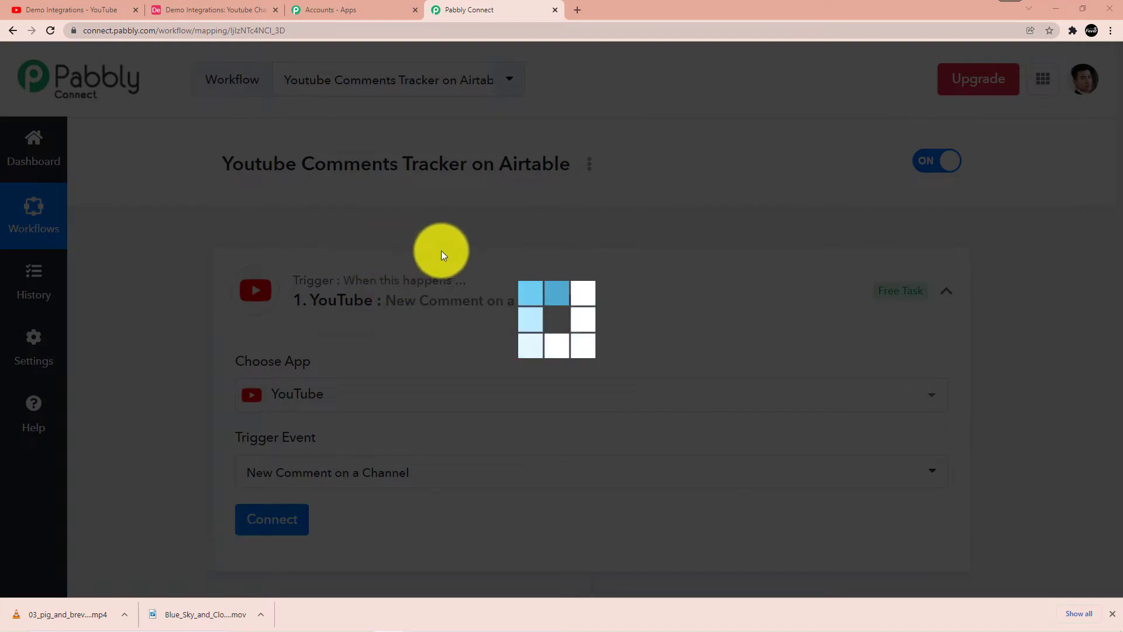
- Open the YouTube trigger's connection settings and delete the existing connection YouTube #41
{"action": "scroll", "coordinate": [440, 256], "scroll_direction": "down", "scroll_amount": 3}
{"action": "left_click", "coordinate": [295, 344]}
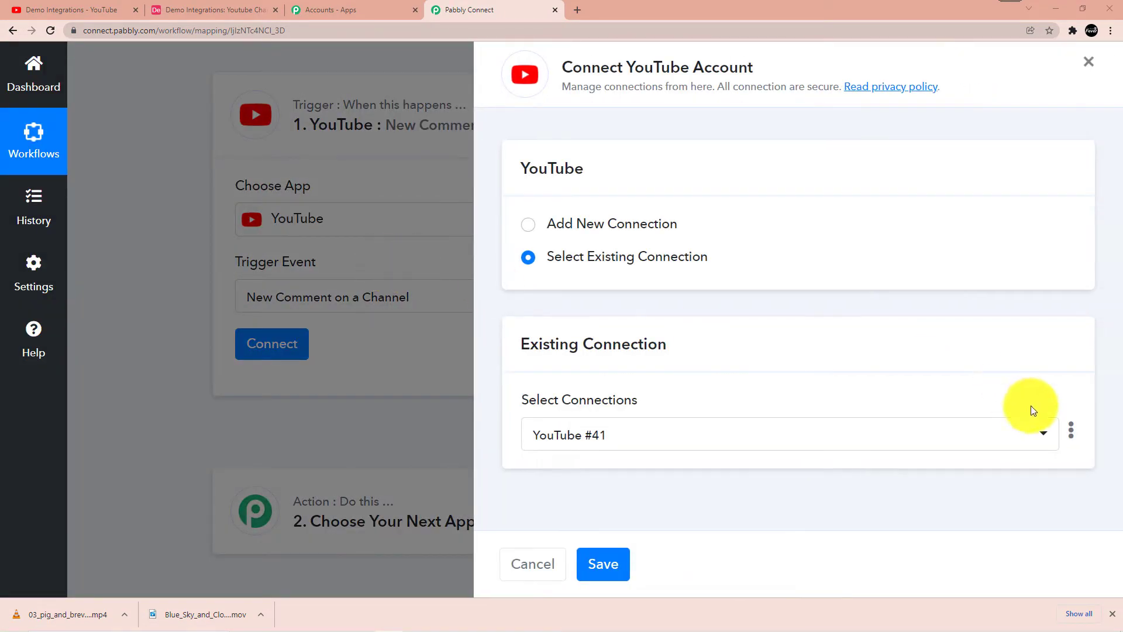
{"action": "left_click", "coordinate": [1071, 431]}
{"action": "left_click", "coordinate": [971, 502]}
{"action": "left_click", "coordinate": [538, 396]}
{"action": "left_click", "coordinate": [537, 397]}
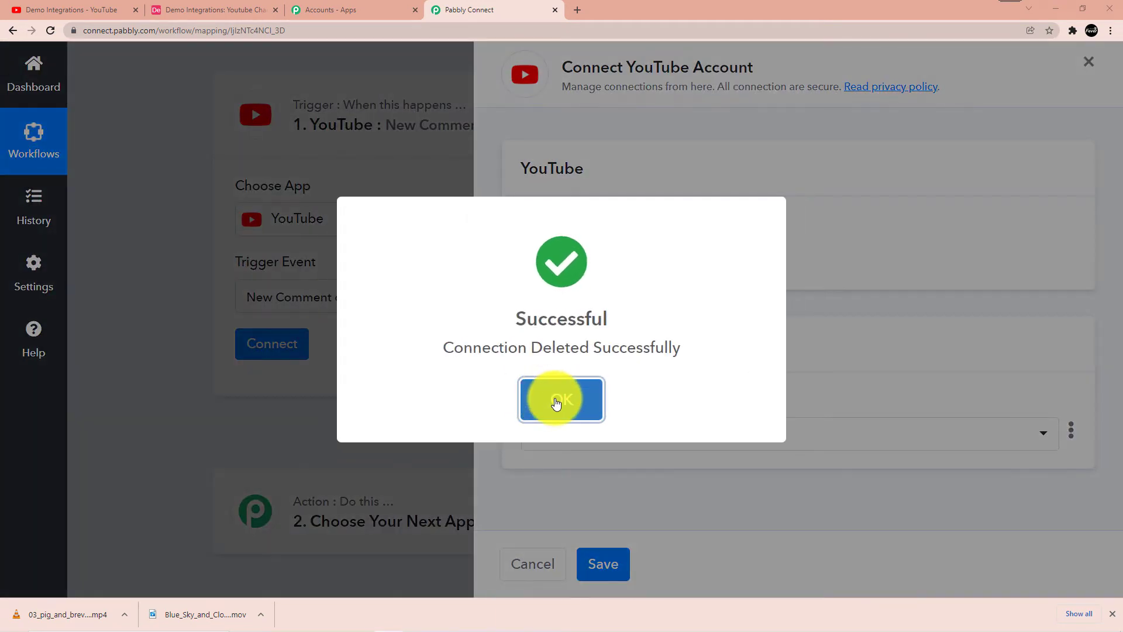
{"action": "left_click", "coordinate": [553, 396]}
- Add a new YouTube connection for the trigger and authorize it with the Google account The Social Fever
{"action": "left_click", "coordinate": [582, 226]}
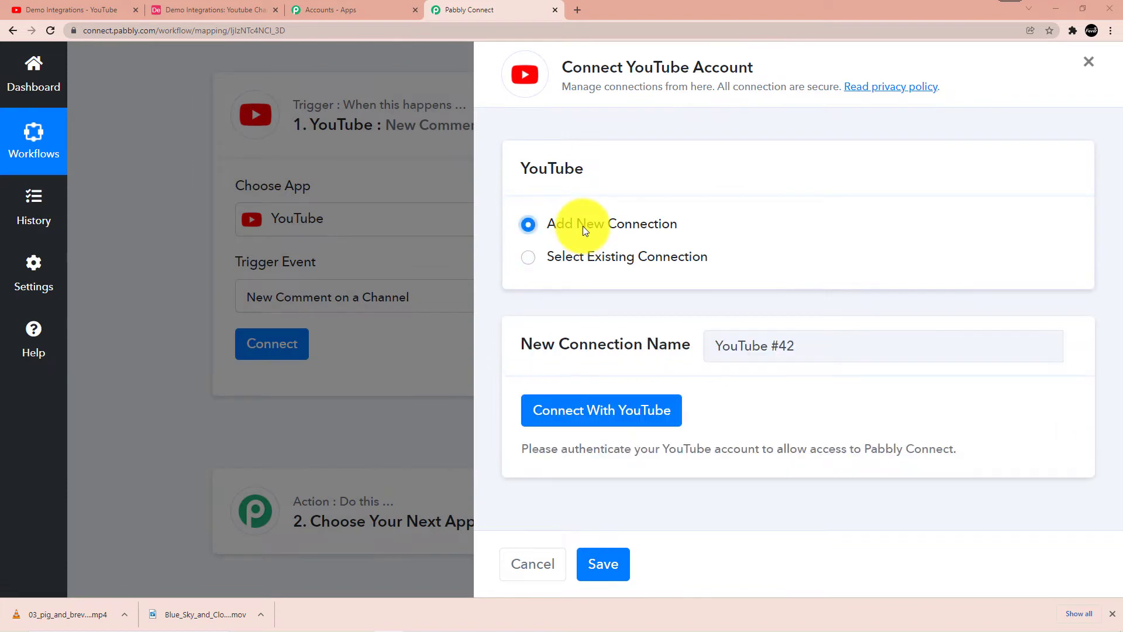
{"action": "left_click", "coordinate": [591, 414]}
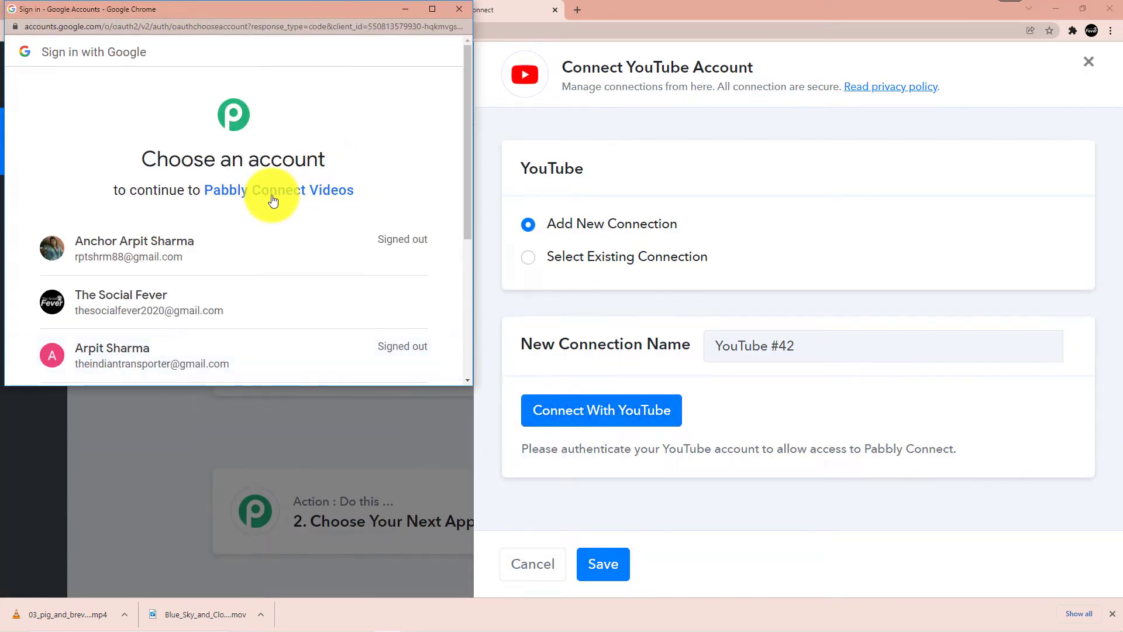
{"action": "scroll", "coordinate": [246, 216], "scroll_direction": "down", "scroll_amount": 1}
{"action": "left_click", "coordinate": [208, 251]}
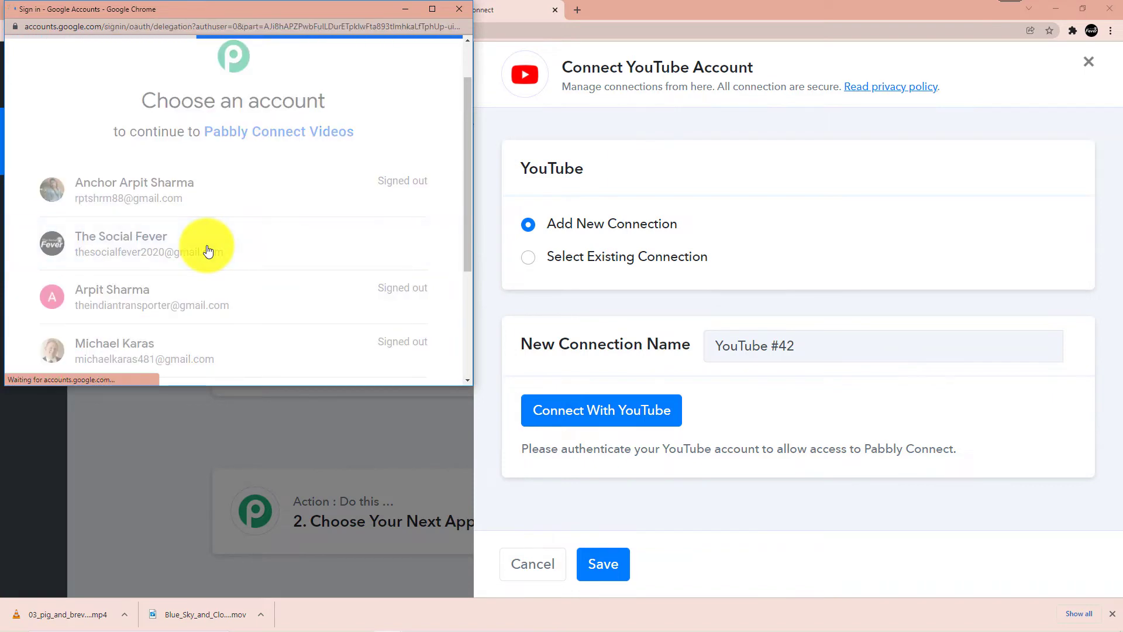
{"action": "scroll", "coordinate": [250, 178], "scroll_direction": "down", "scroll_amount": 5}
{"action": "left_click", "coordinate": [289, 275]}
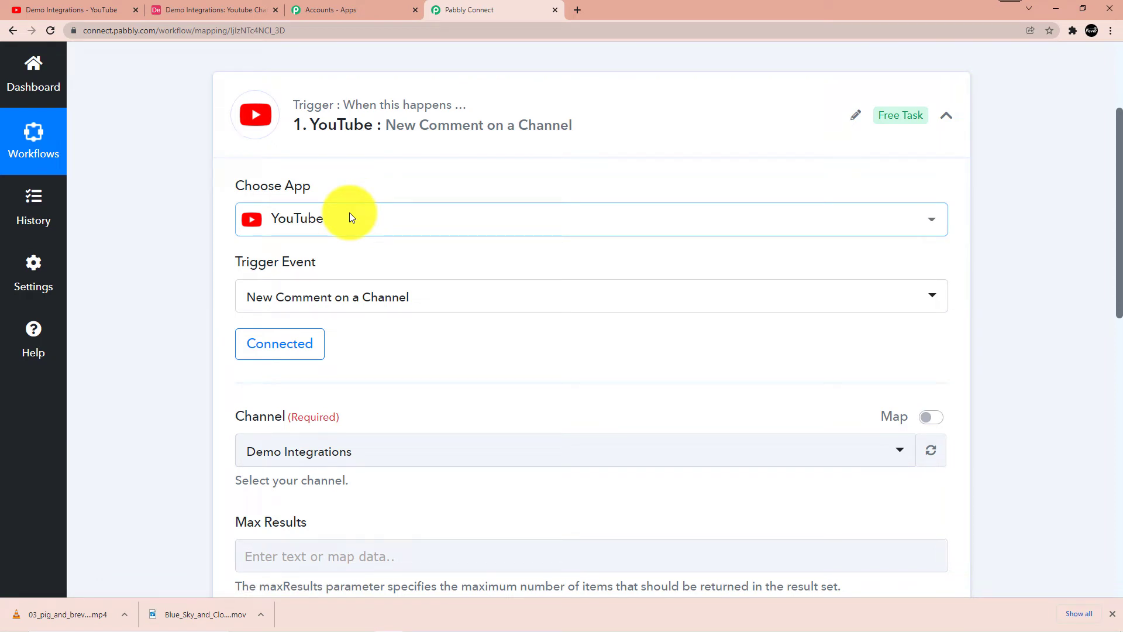
{"action": "scroll", "coordinate": [415, 234], "scroll_direction": "down", "scroll_amount": 2}
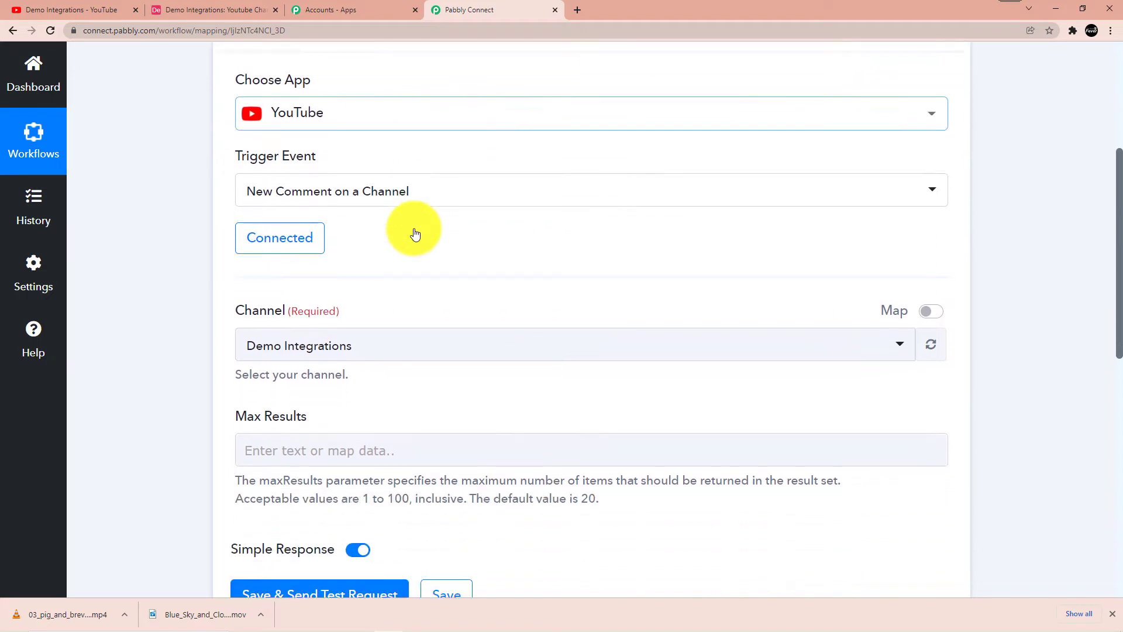
- Select Demo Integrations as the channel for the YouTube trigger
{"action": "scroll", "coordinate": [414, 234], "scroll_direction": "down", "scroll_amount": 1}
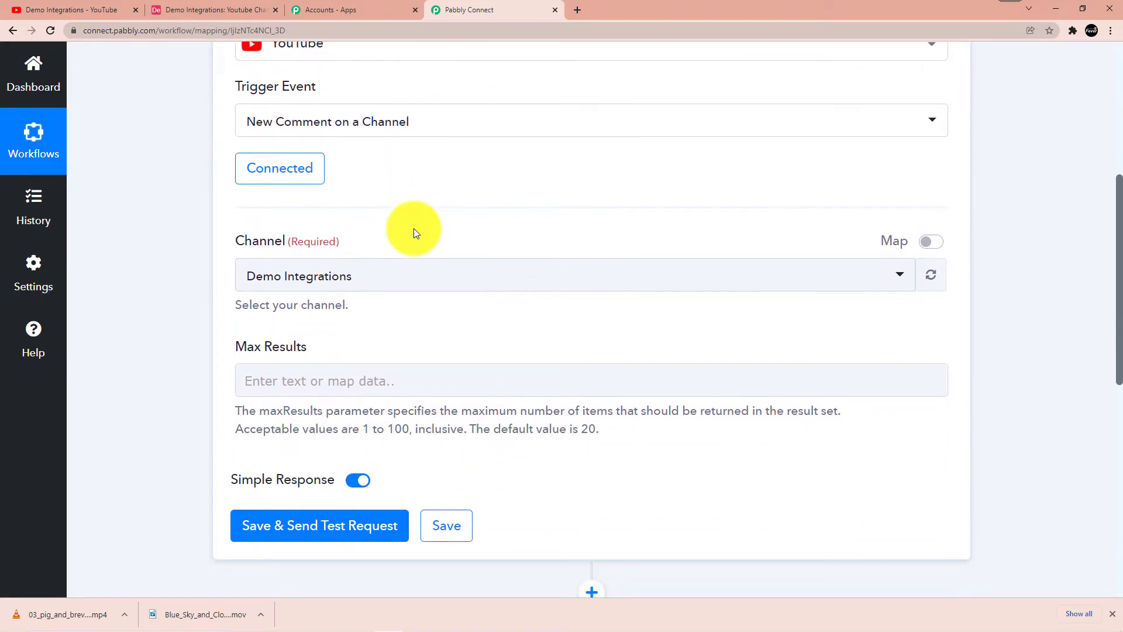
{"action": "scroll", "coordinate": [413, 232], "scroll_direction": "down", "scroll_amount": 1}
{"action": "scroll", "coordinate": [413, 261], "scroll_direction": "up", "scroll_amount": 1}
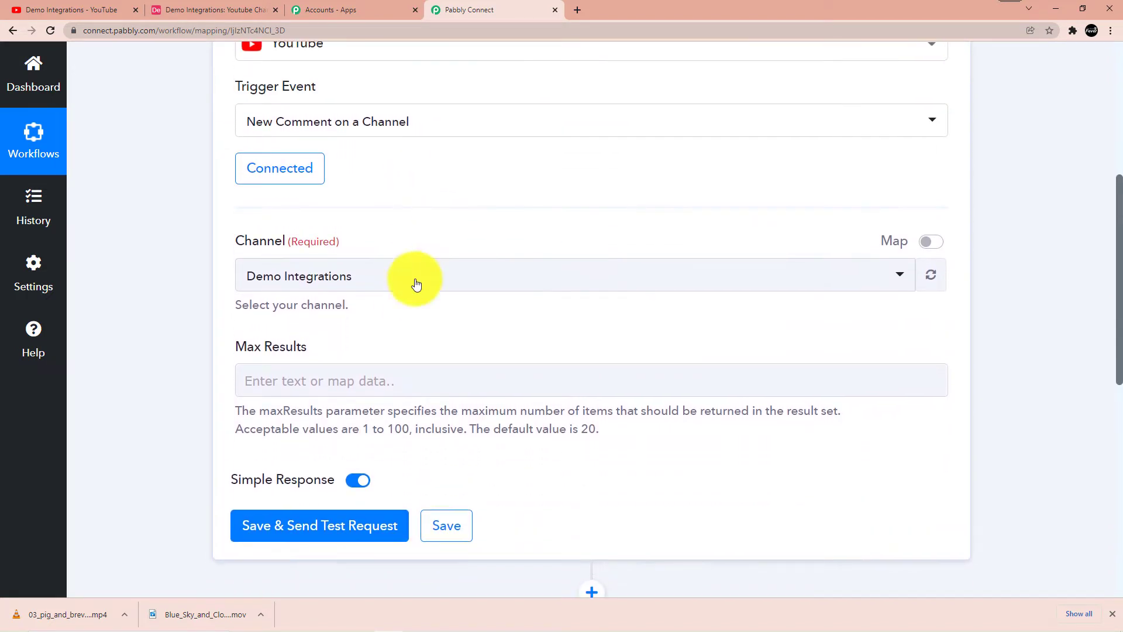
{"action": "left_click", "coordinate": [380, 291]}
{"action": "left_click", "coordinate": [331, 350]}
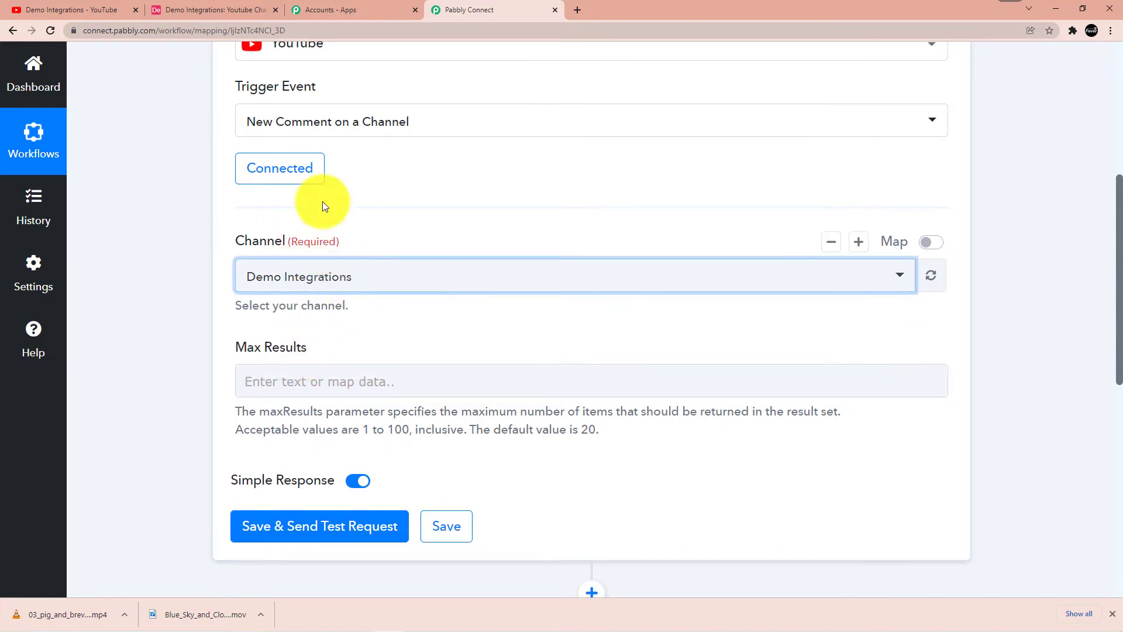
- Switch to Airtable and delete both empty records from the Youtube Channel Comments table
{"action": "left_click", "coordinate": [193, 9]}
{"action": "left_click", "coordinate": [95, 10]}
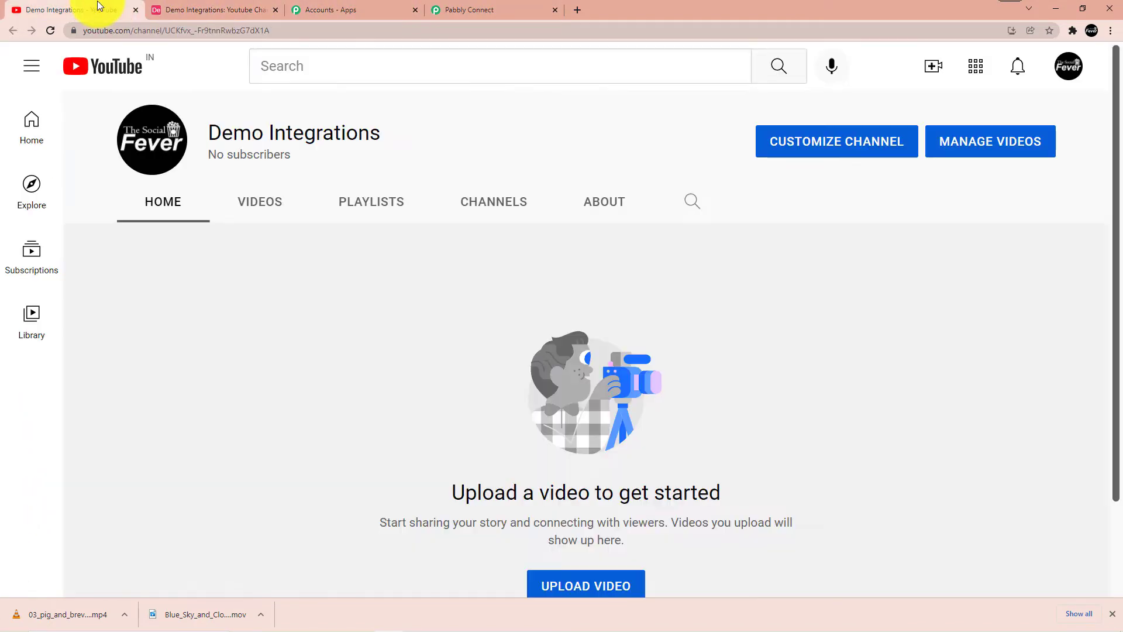
{"action": "left_click", "coordinate": [206, 10]}
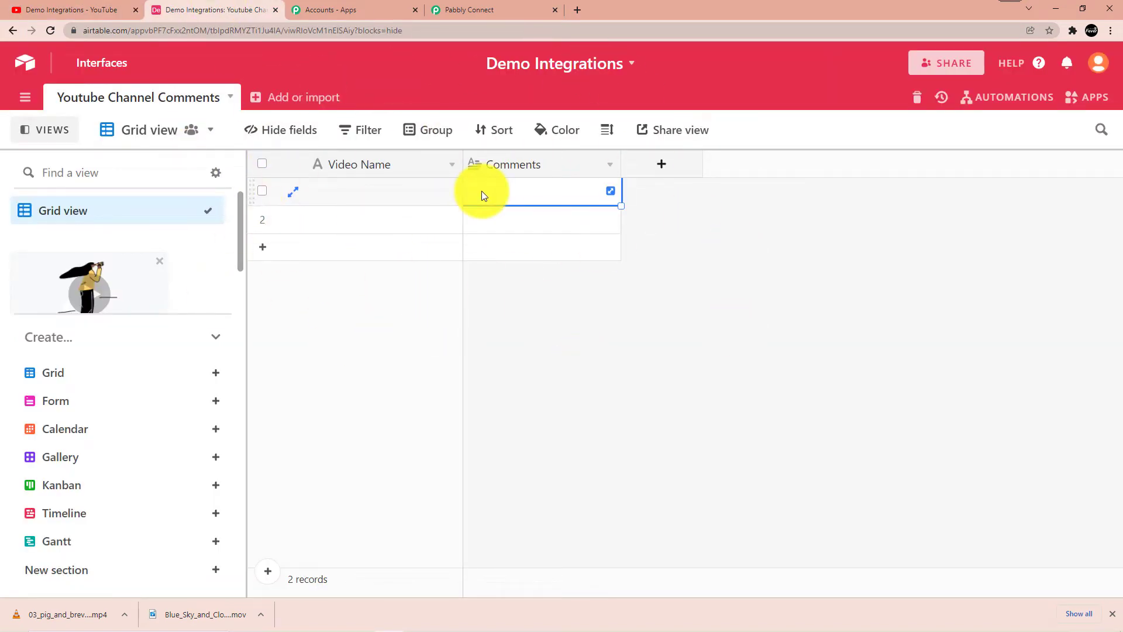
{"action": "left_click", "coordinate": [261, 220]}
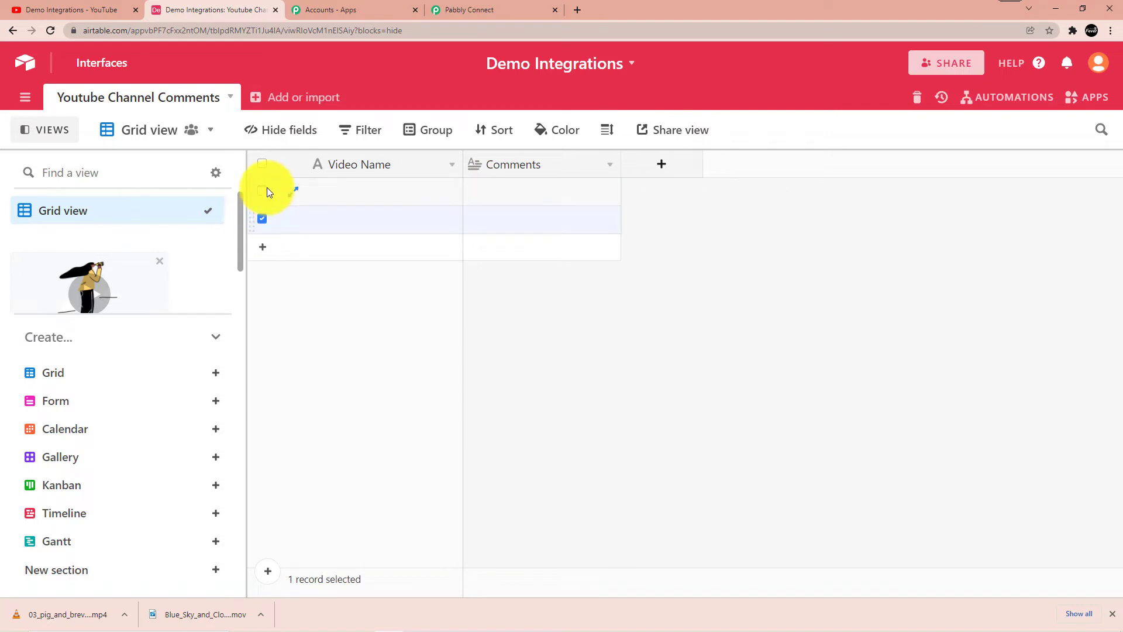
{"action": "left_click", "coordinate": [262, 190]}
{"action": "right_click", "coordinate": [291, 218]}
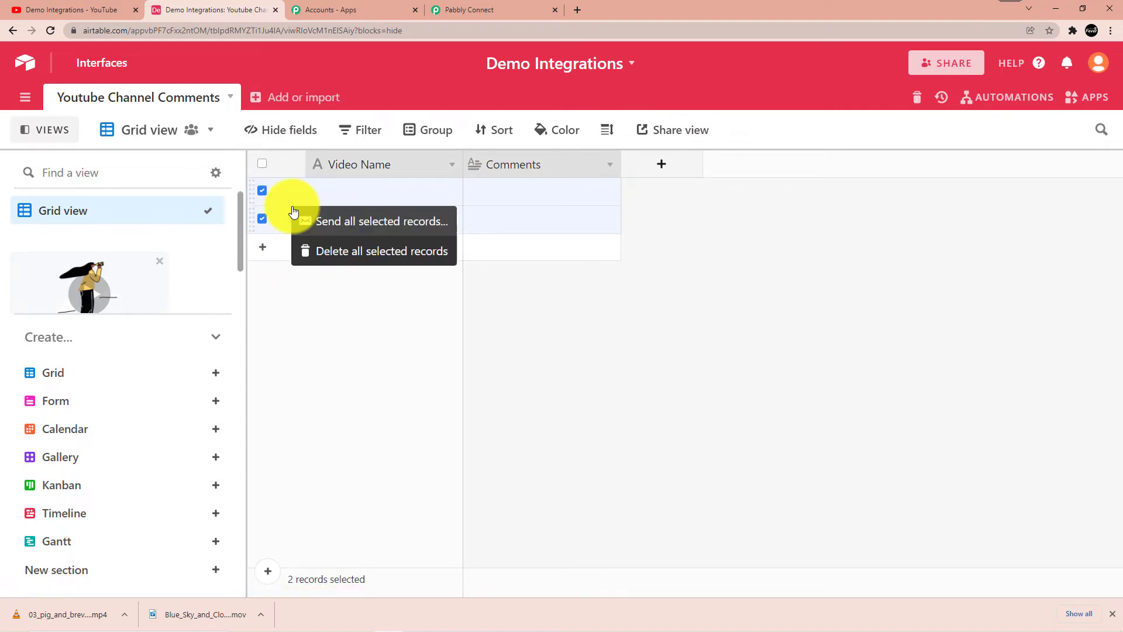
{"action": "left_click", "coordinate": [362, 256]}
- Switch to YouTube and upload the Jungle Morning video file from the Desktop to the Demo Integrations channel
{"action": "left_click", "coordinate": [81, 6]}
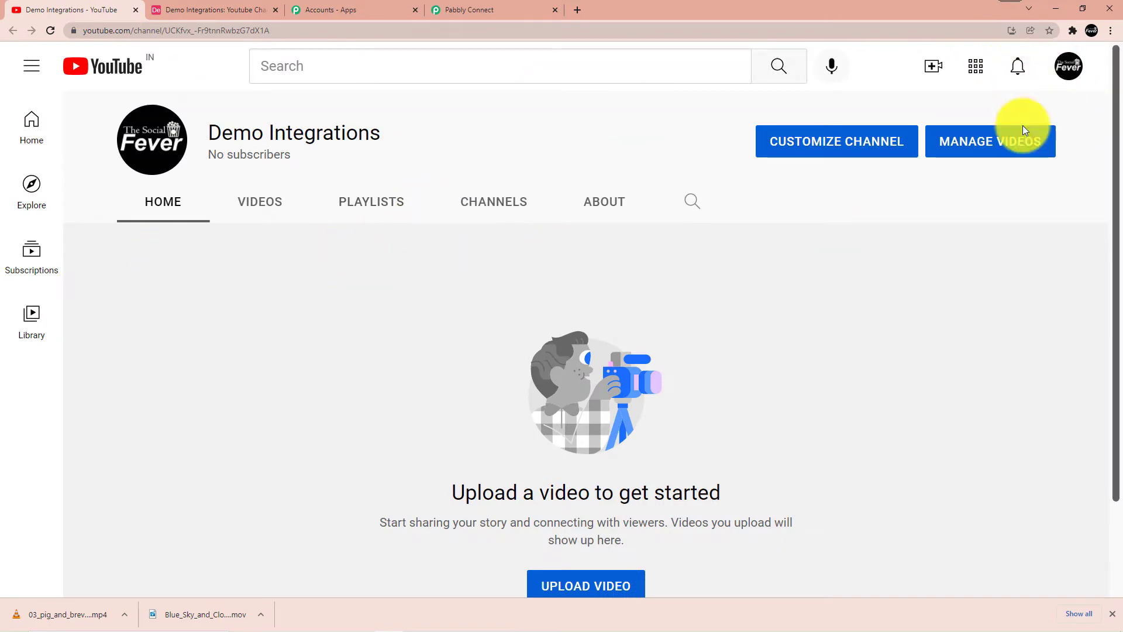
{"action": "left_click", "coordinate": [1072, 69]}
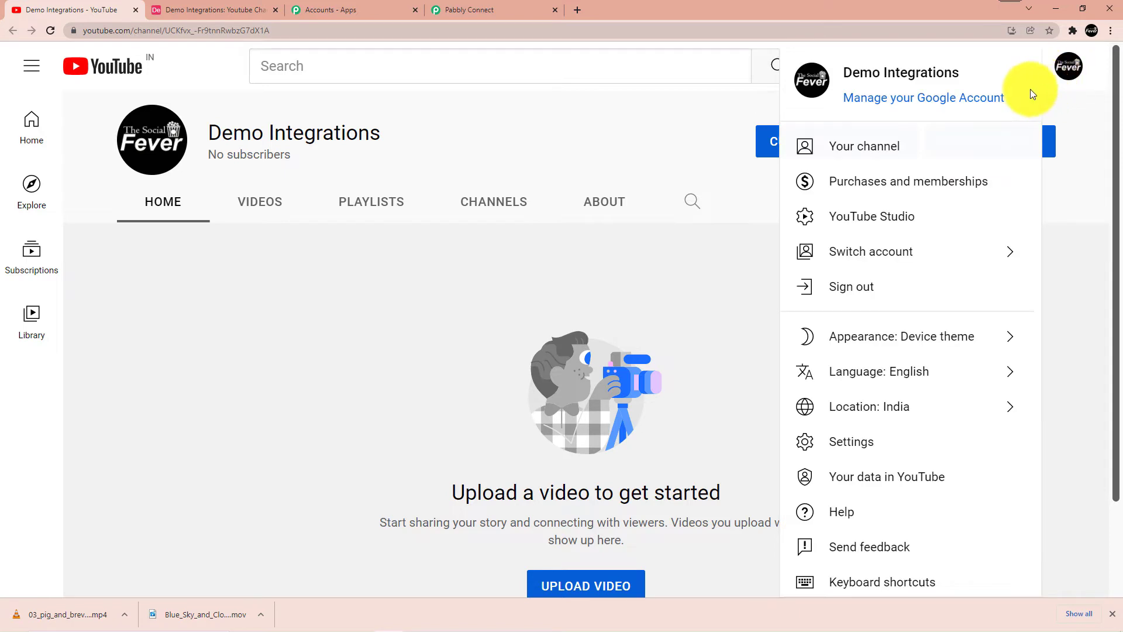
{"action": "left_click", "coordinate": [1045, 114]}
{"action": "left_click", "coordinate": [933, 69]}
{"action": "left_click", "coordinate": [959, 111]}
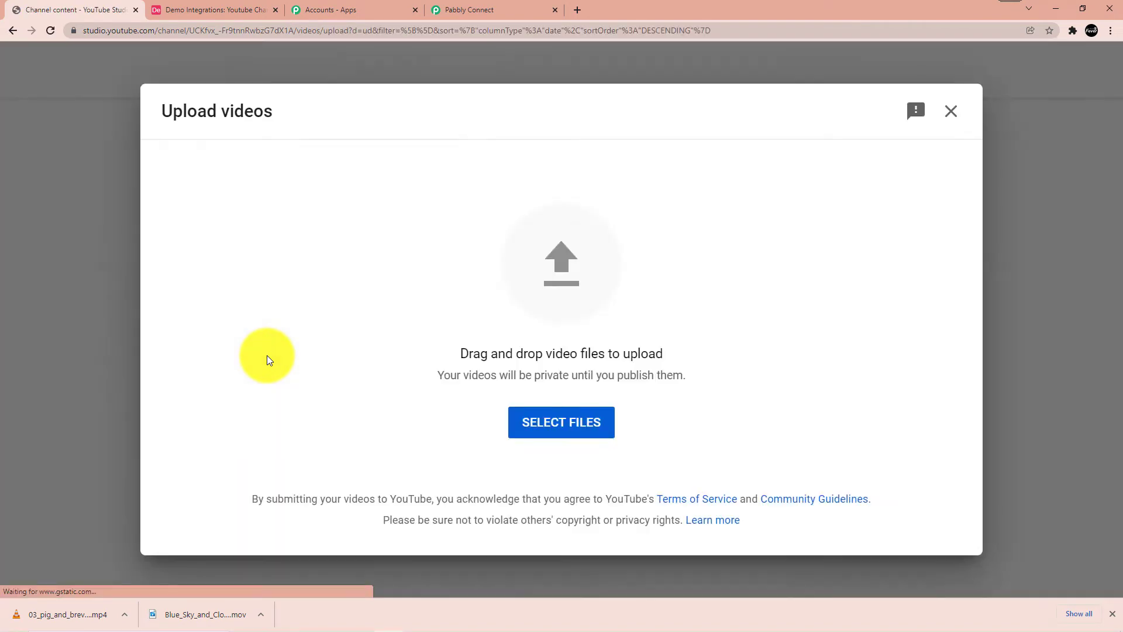
{"action": "left_click", "coordinate": [563, 423]}
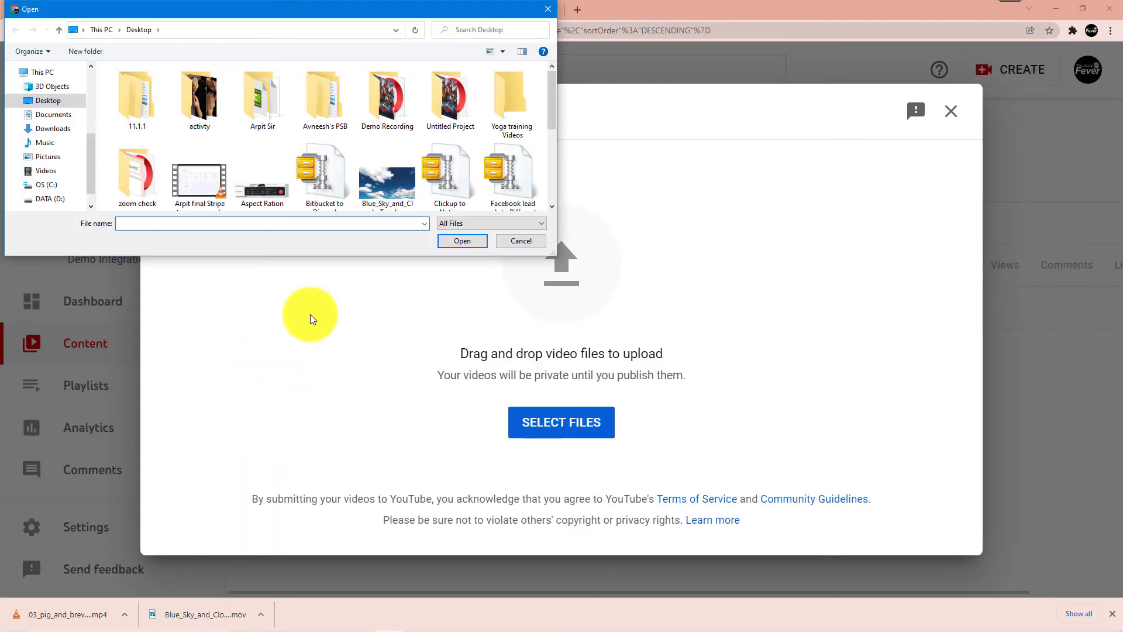
{"action": "scroll", "coordinate": [325, 117], "scroll_direction": "down", "scroll_amount": 3}
{"action": "scroll", "coordinate": [341, 174], "scroll_direction": "up", "scroll_amount": 1}
{"action": "left_click", "coordinate": [328, 181]}
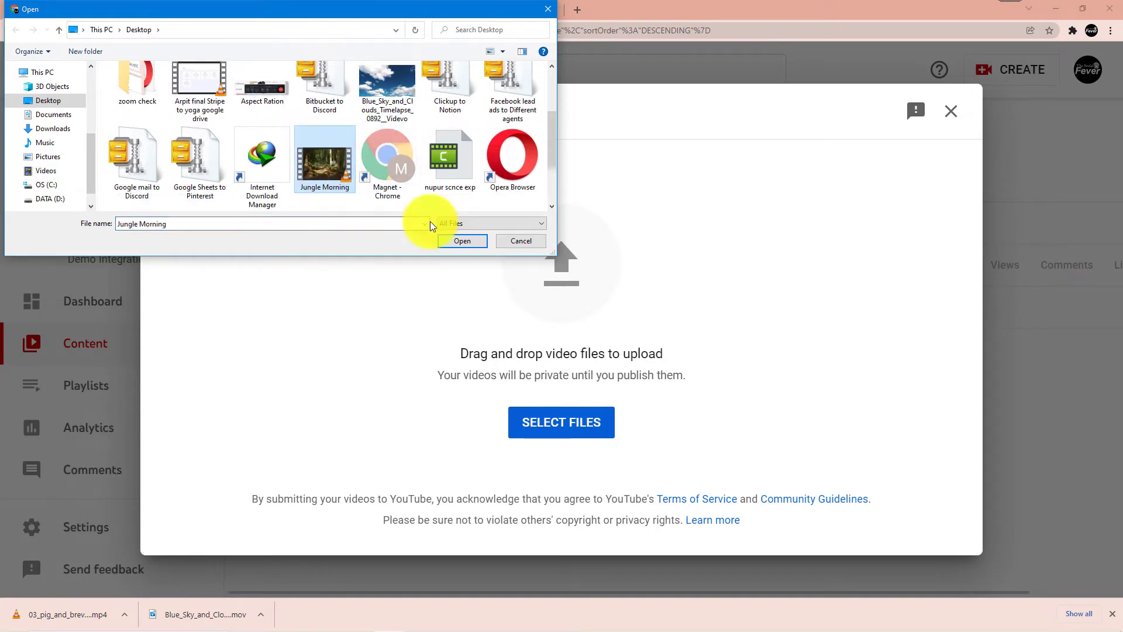
{"action": "left_click", "coordinate": [462, 241]}
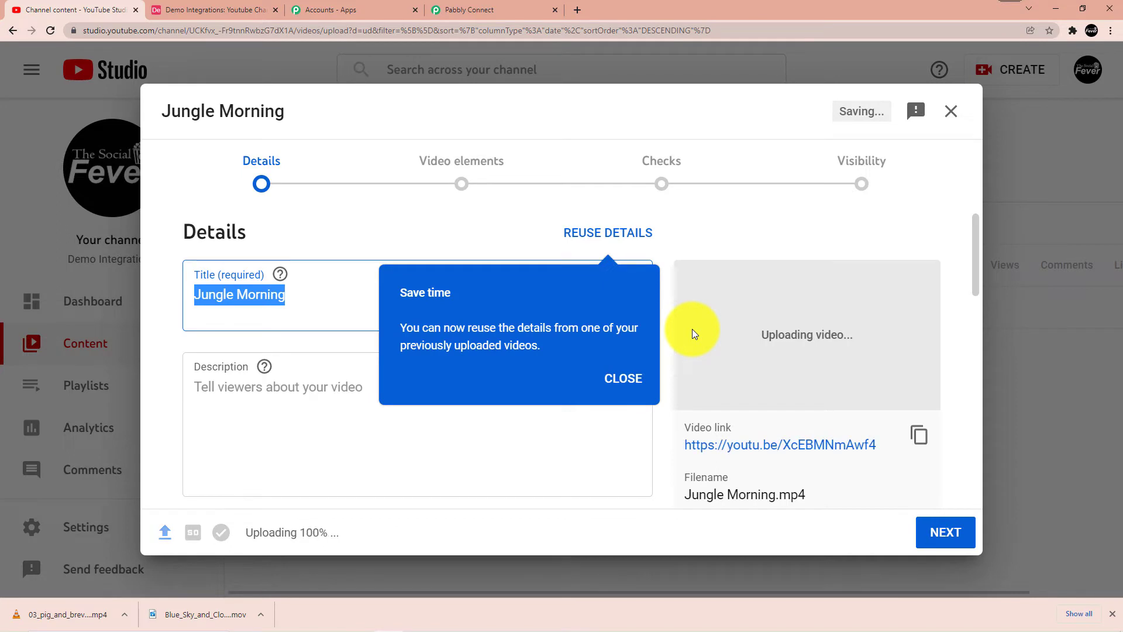
- Dismiss the reuse-details tip and enter "What a beautiful morning in jungle" as the video's description
{"action": "left_click", "coordinate": [629, 380]}
{"action": "left_click", "coordinate": [351, 300]}
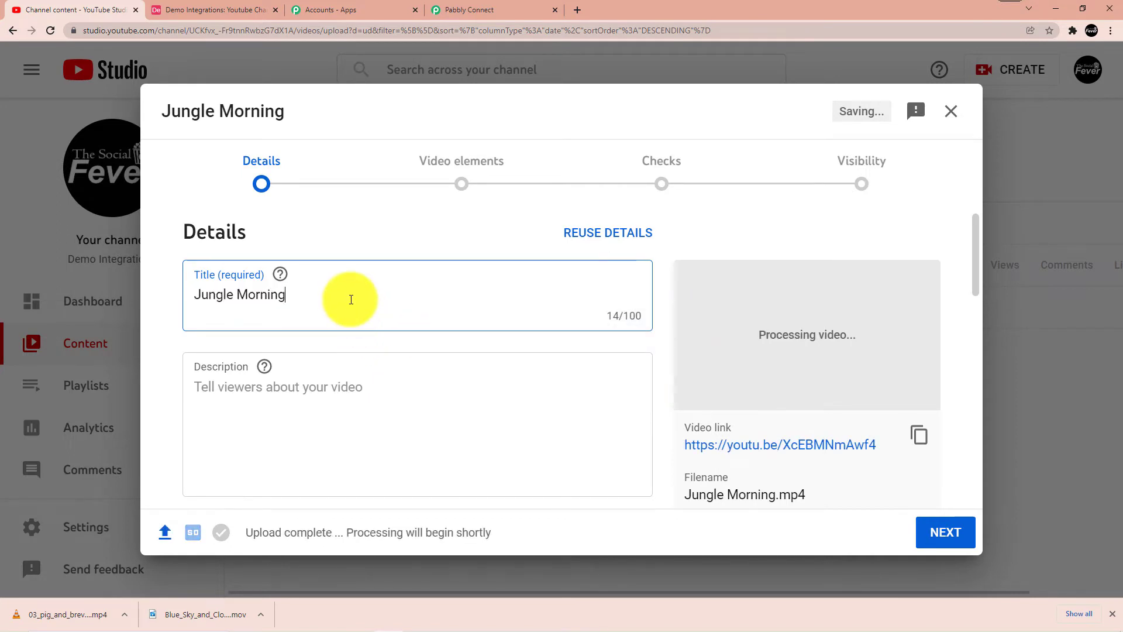
{"action": "left_click", "coordinate": [305, 401]}
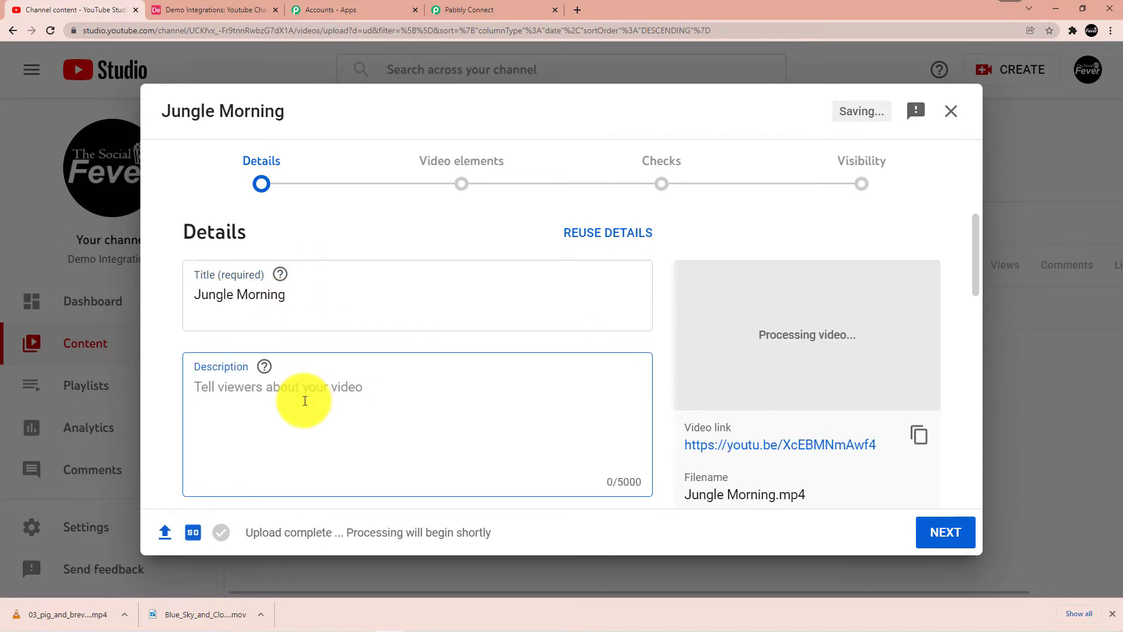
{"action": "type", "text": "What a beautiufl"}
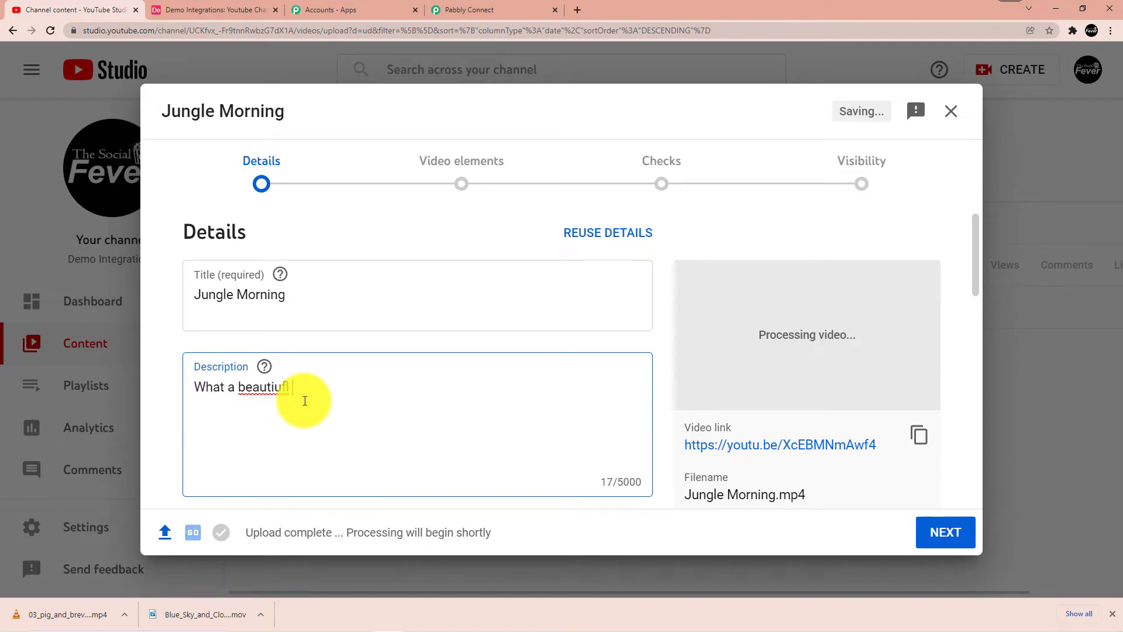
{"action": "key", "text": "BackSpace"}
{"action": "key", "text": "BackSpace"}
{"action": "key", "text": "BackSpace"}
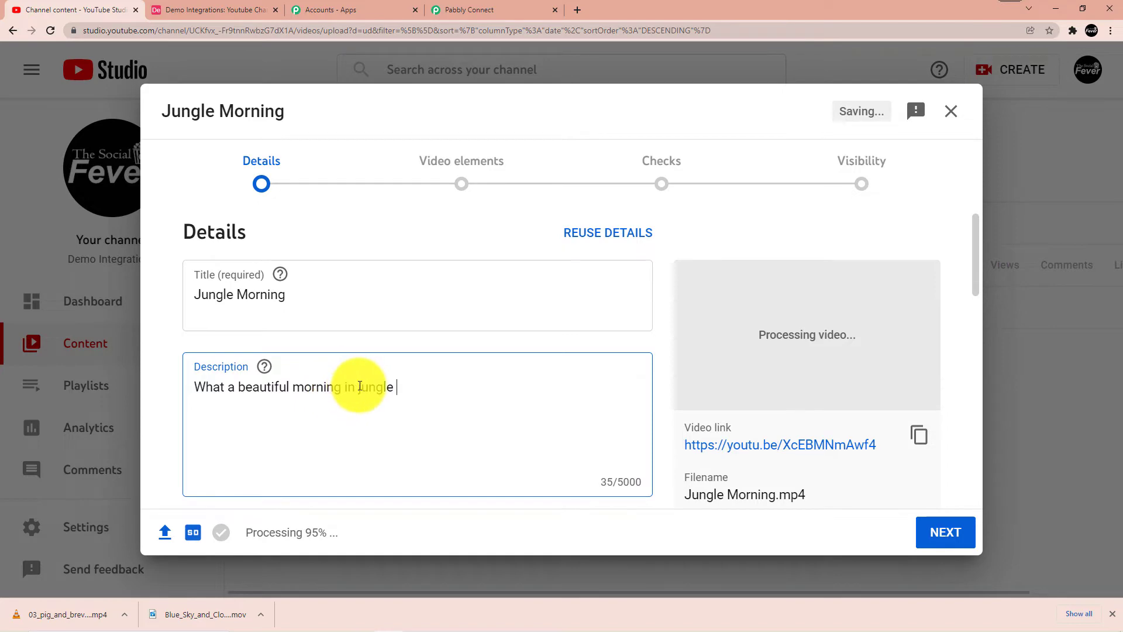
- Mark the Jungle Morning video as not made for kids and continue to the video elements stage
{"action": "scroll", "coordinate": [932, 497], "scroll_direction": "down", "scroll_amount": 5}
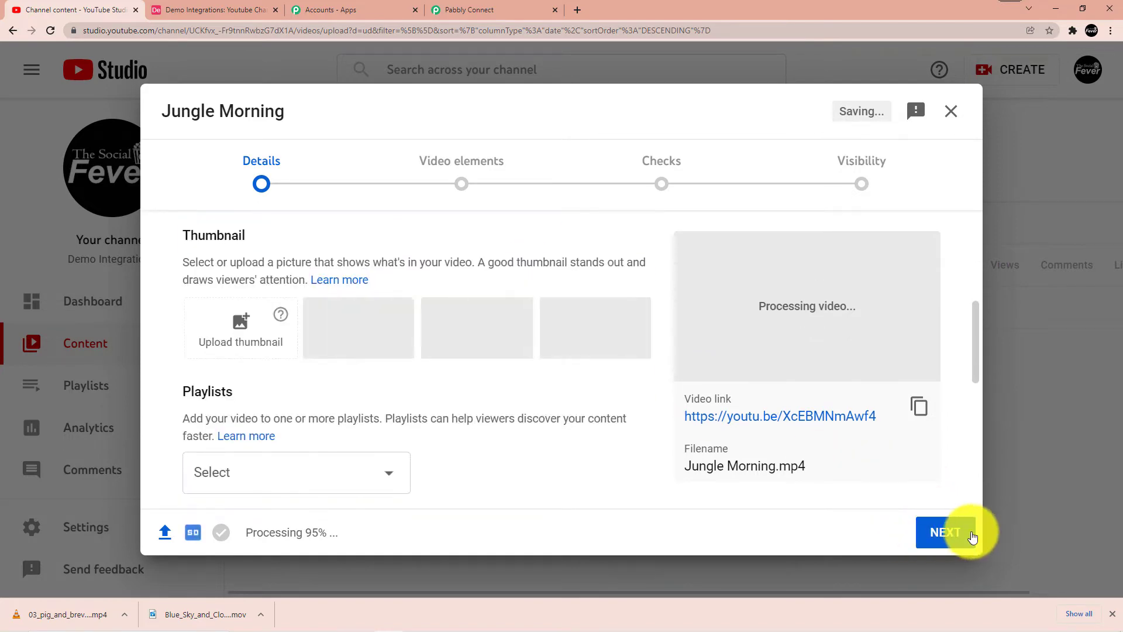
{"action": "left_click", "coordinate": [964, 531]}
{"action": "left_click", "coordinate": [272, 452]}
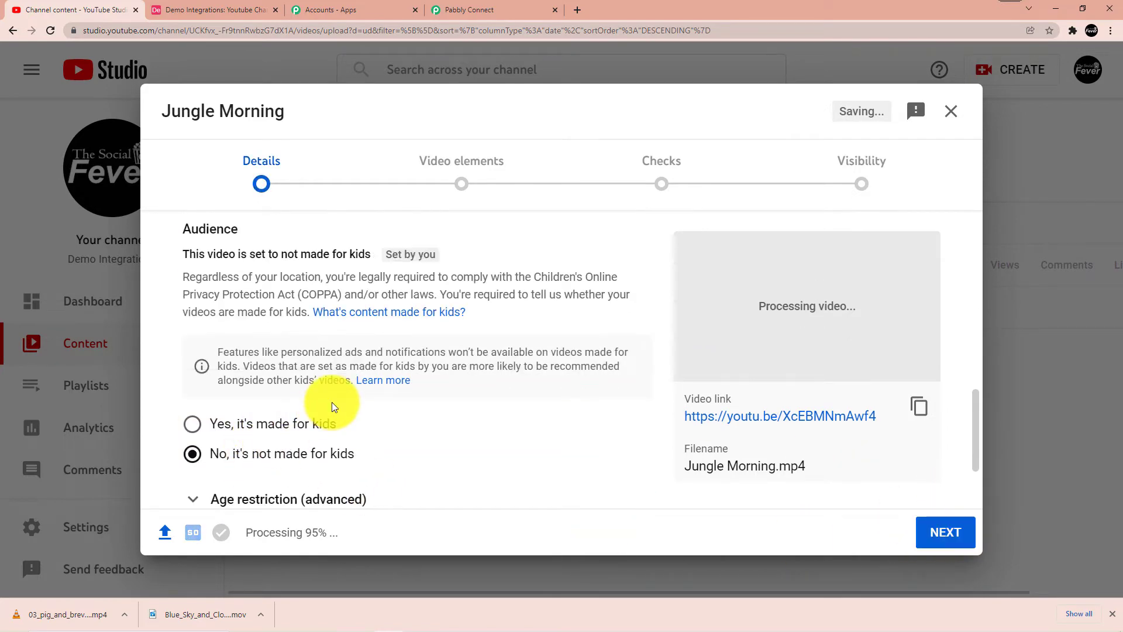
{"action": "scroll", "coordinate": [328, 402], "scroll_direction": "down", "scroll_amount": 2}
{"action": "left_click", "coordinate": [944, 526]}
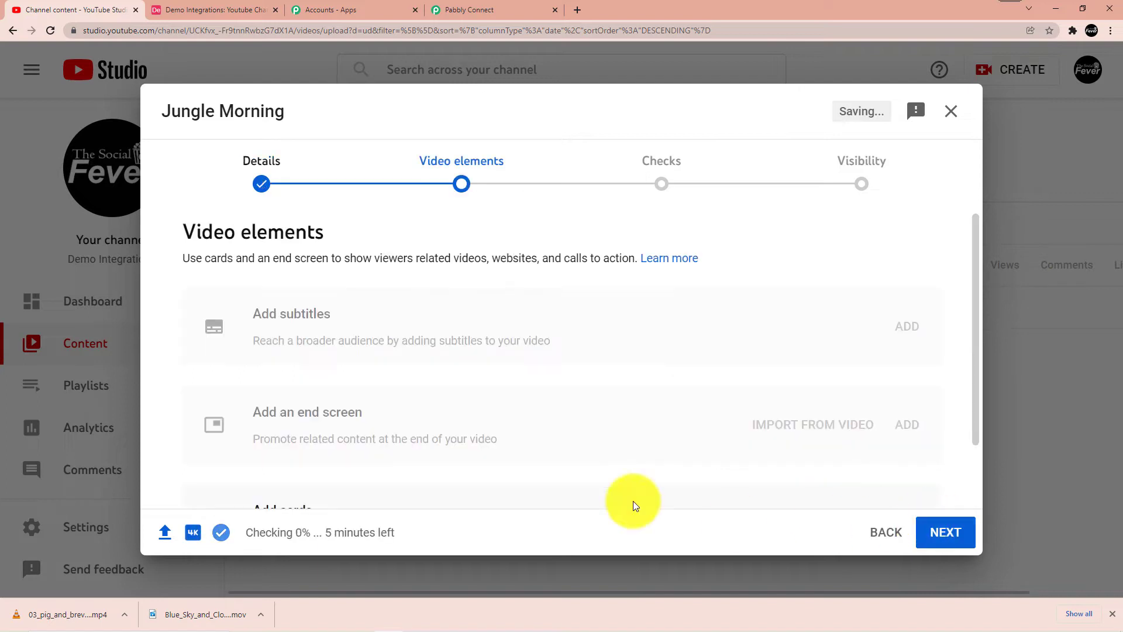
- Skip the video elements and checks, publish the video with Public visibility, and dismiss the sharing dialog
{"action": "scroll", "coordinate": [339, 376], "scroll_direction": "down", "scroll_amount": 2}
{"action": "left_click", "coordinate": [944, 527]}
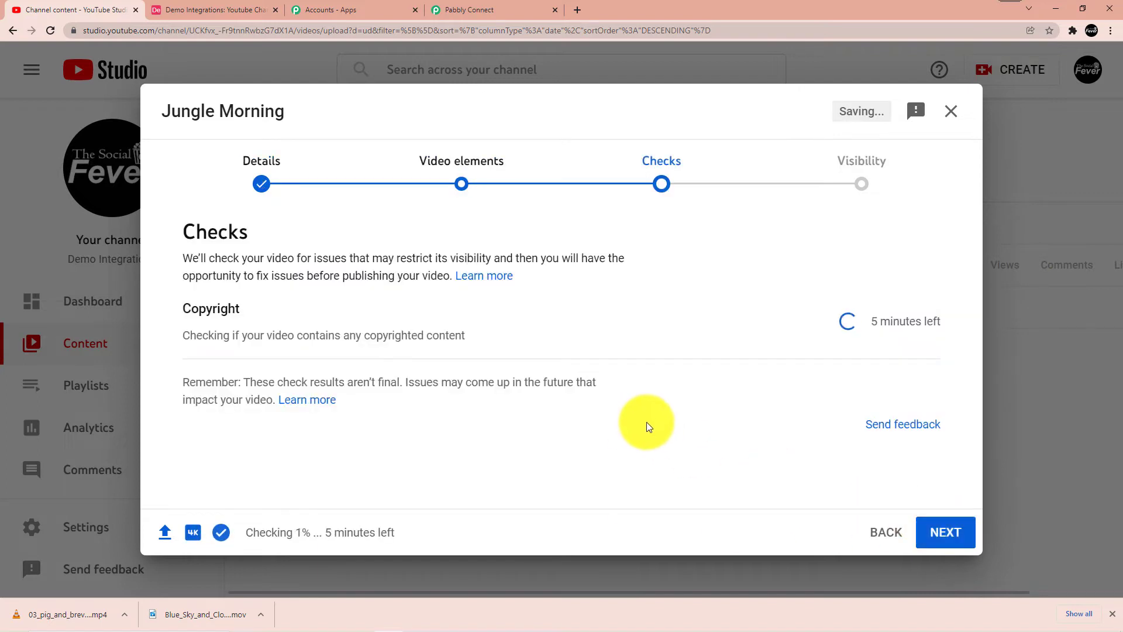
{"action": "left_click", "coordinate": [955, 531]}
{"action": "scroll", "coordinate": [264, 326], "scroll_direction": "down", "scroll_amount": 3}
{"action": "scroll", "coordinate": [263, 289], "scroll_direction": "up", "scroll_amount": 3}
{"action": "left_click", "coordinate": [237, 457]}
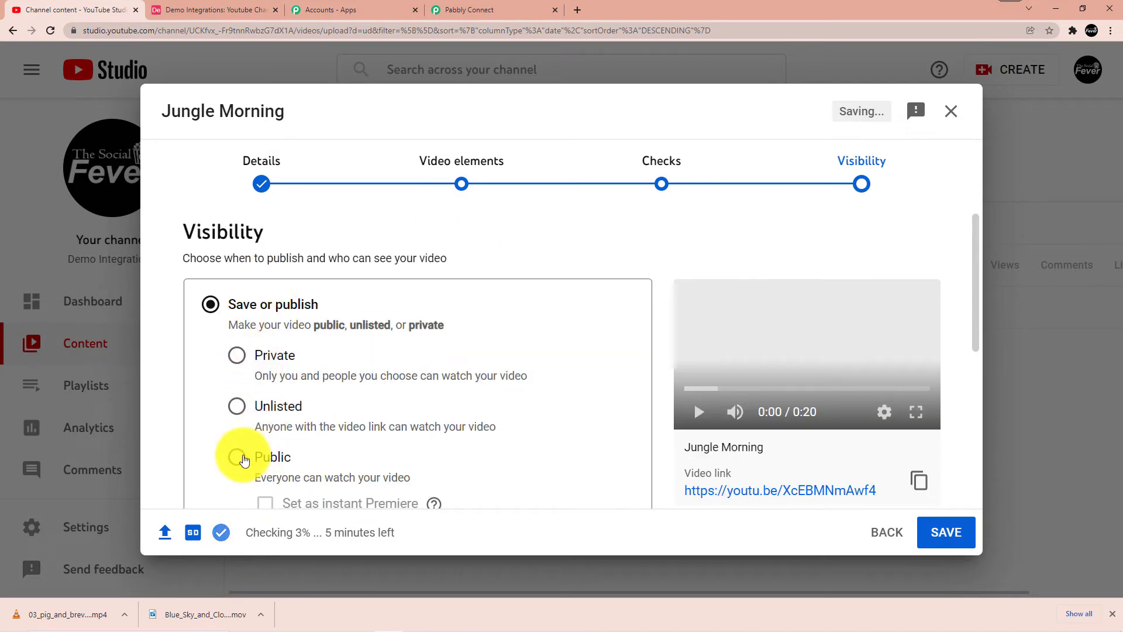
{"action": "left_click", "coordinate": [940, 531]}
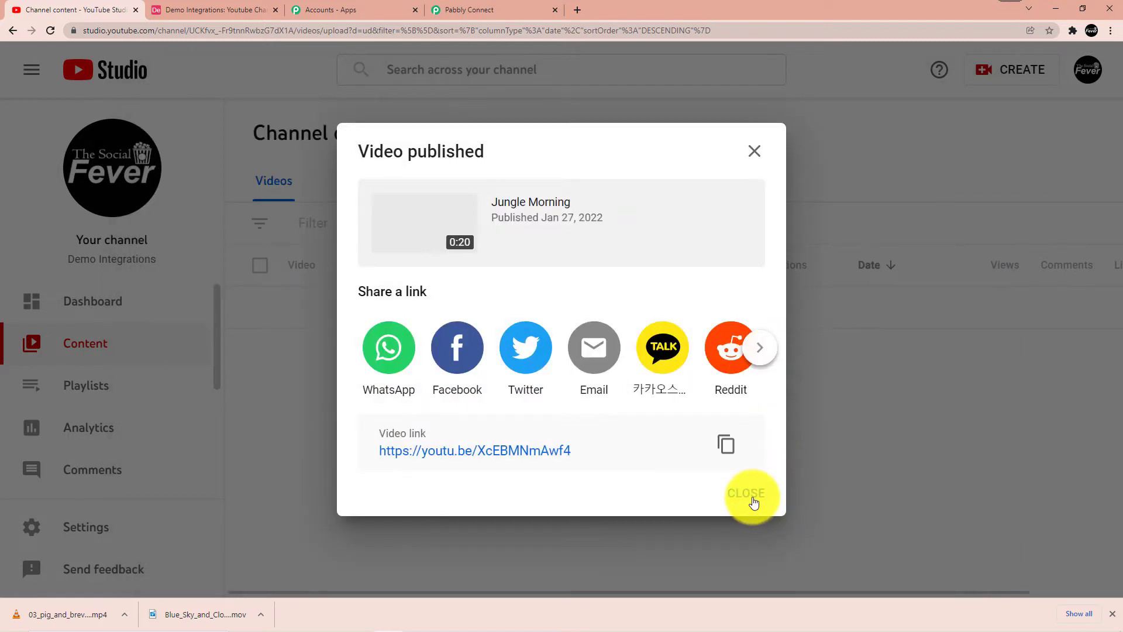
{"action": "left_click", "coordinate": [746, 498]}
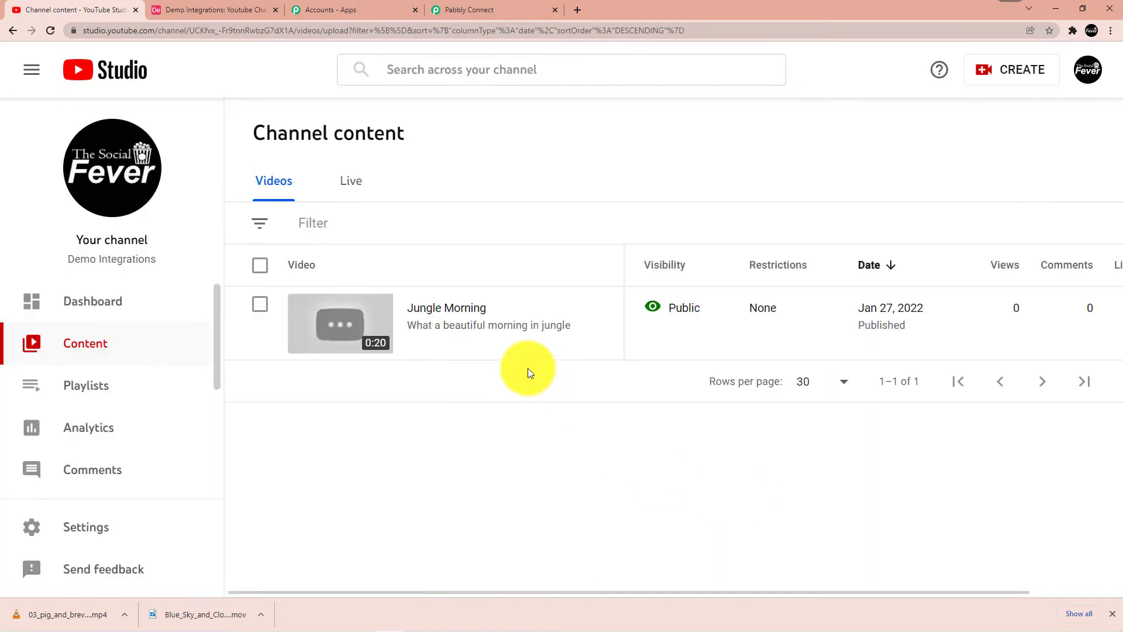
{"action": "left_click", "coordinate": [363, 325]}
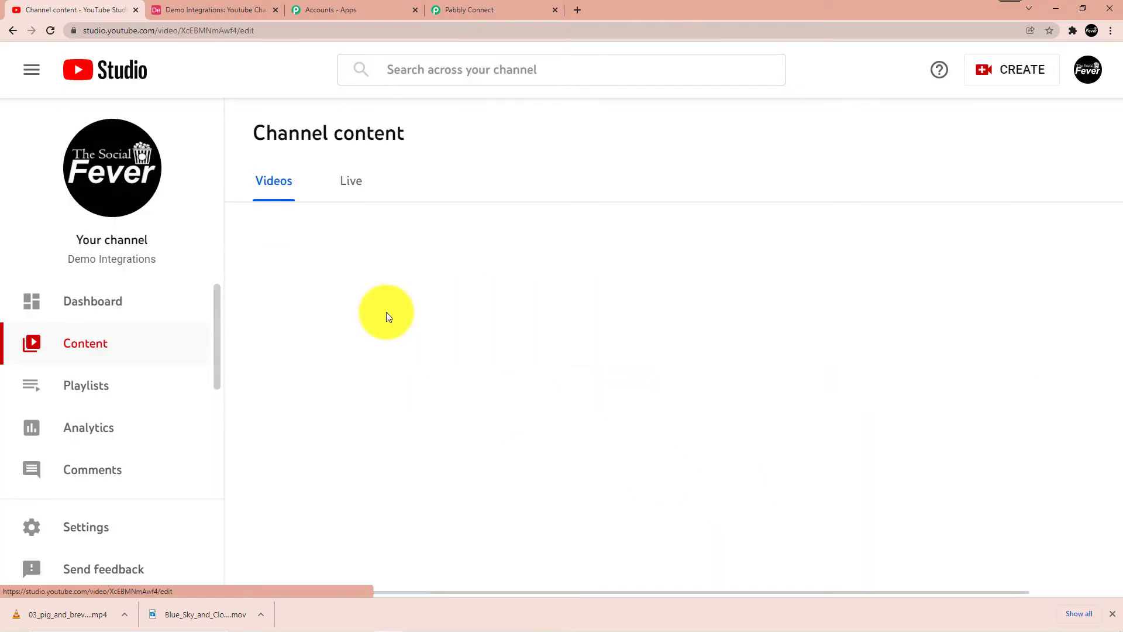
{"action": "left_click", "coordinate": [307, 347]}
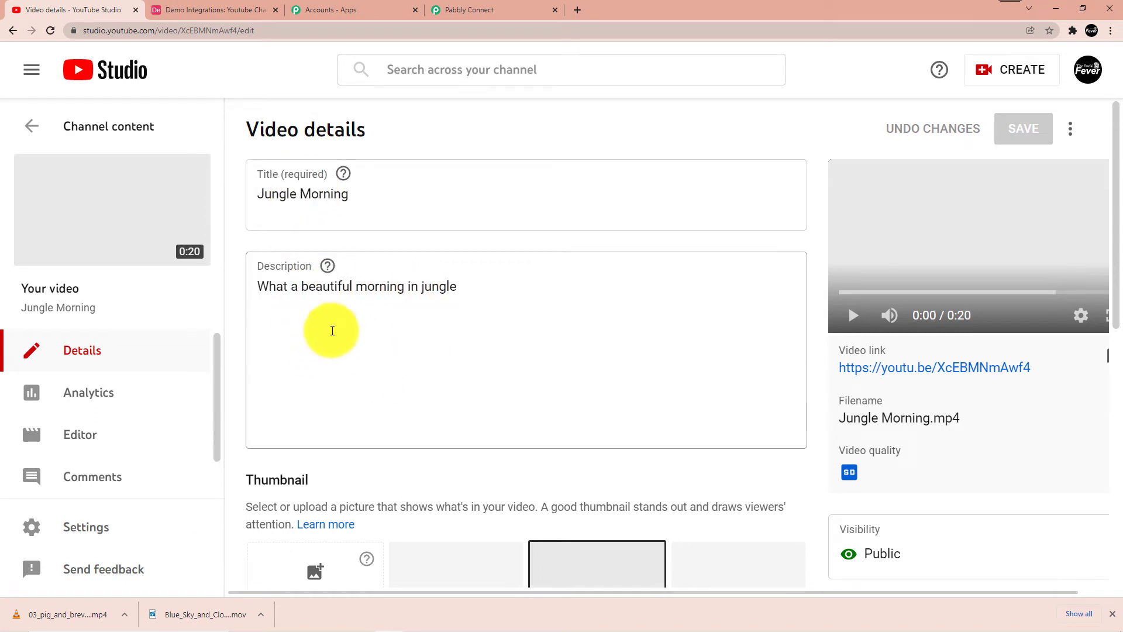
{"action": "left_click", "coordinate": [47, 123]}
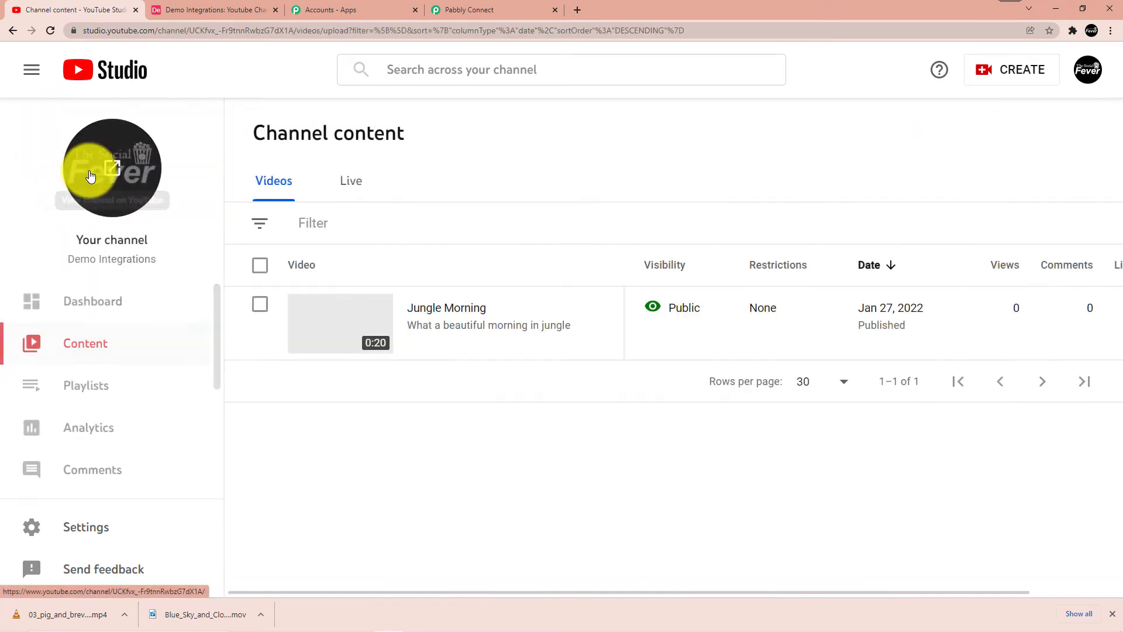
{"action": "left_click", "coordinate": [100, 138]}
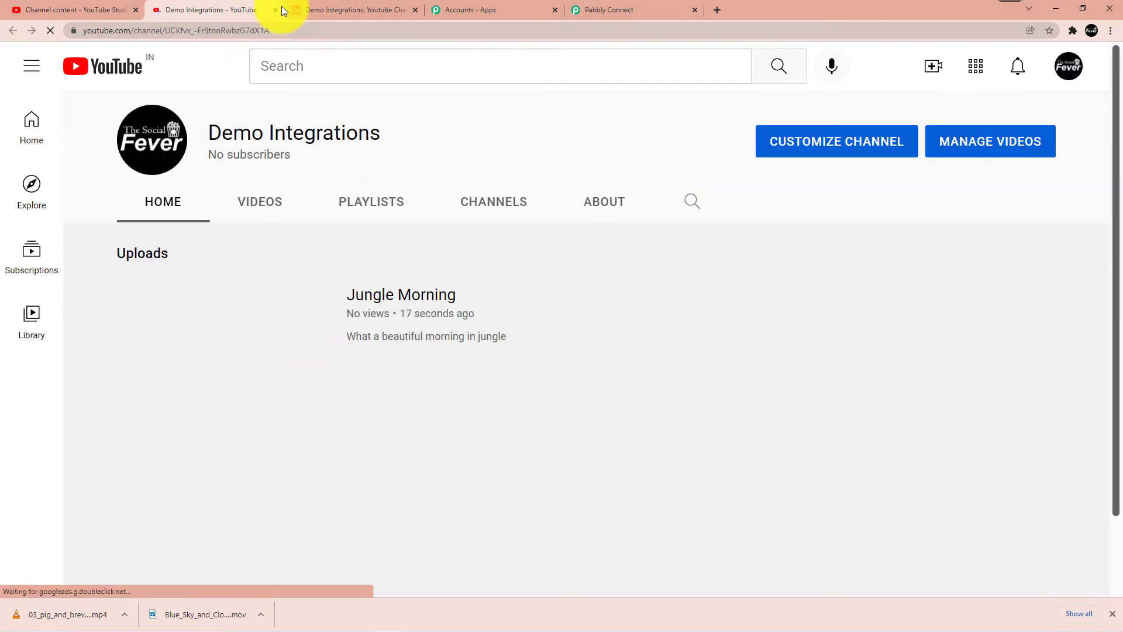
{"action": "left_click", "coordinate": [274, 10]}
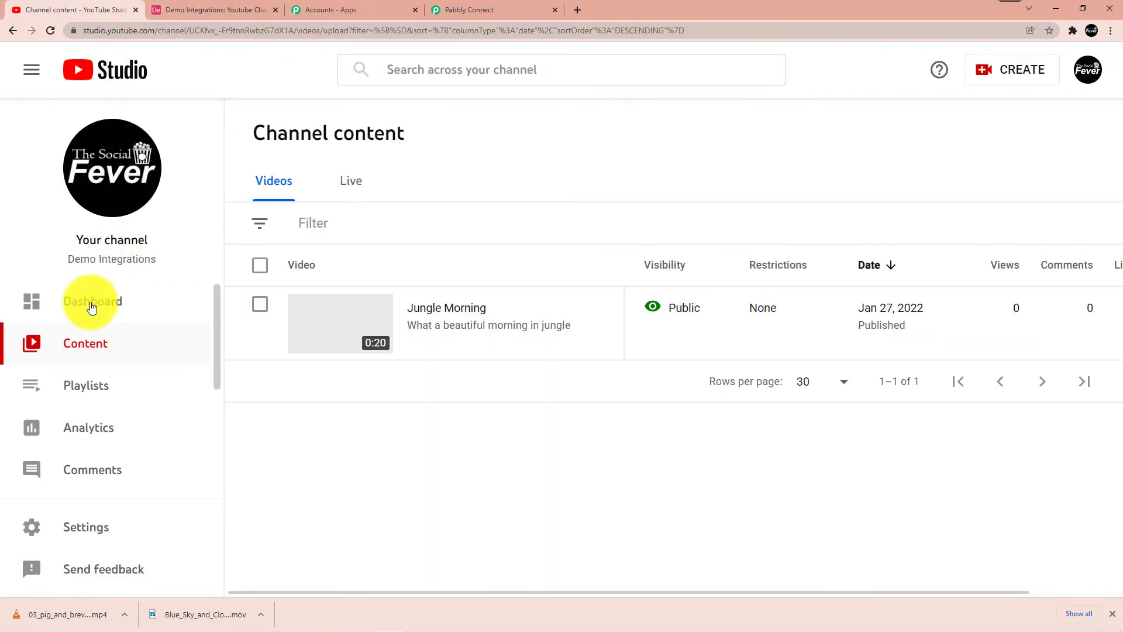
{"action": "left_click", "coordinate": [118, 294]}
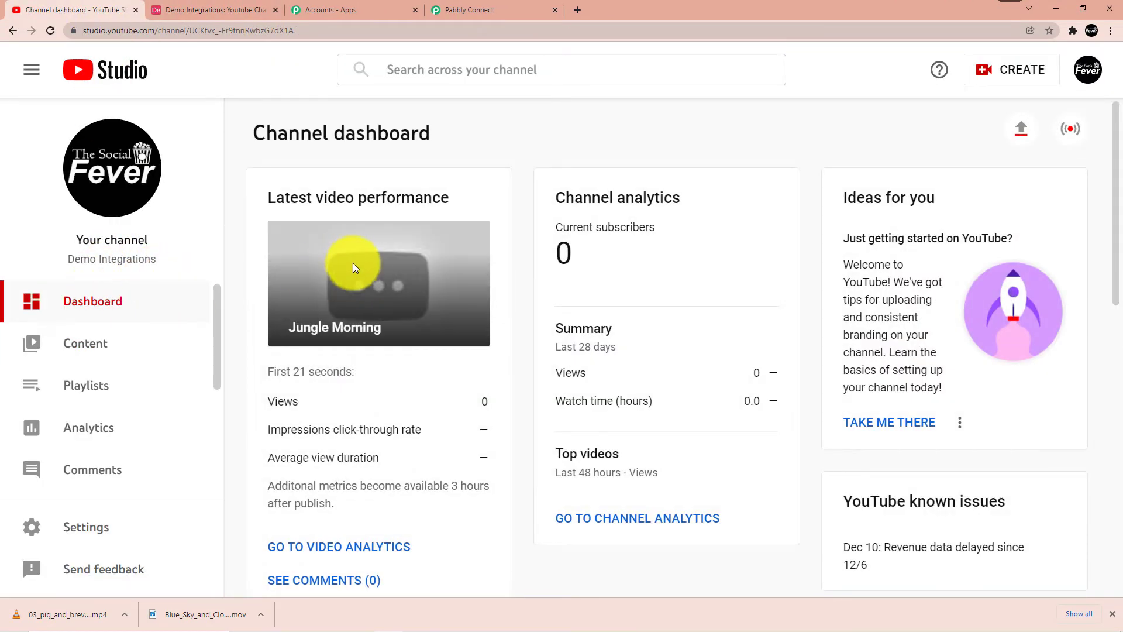
- Open the Jungle Morning video from the channel's public page, pause playback and go to its comment section
{"action": "left_click", "coordinate": [1088, 70]}
{"action": "left_click", "coordinate": [870, 170]}
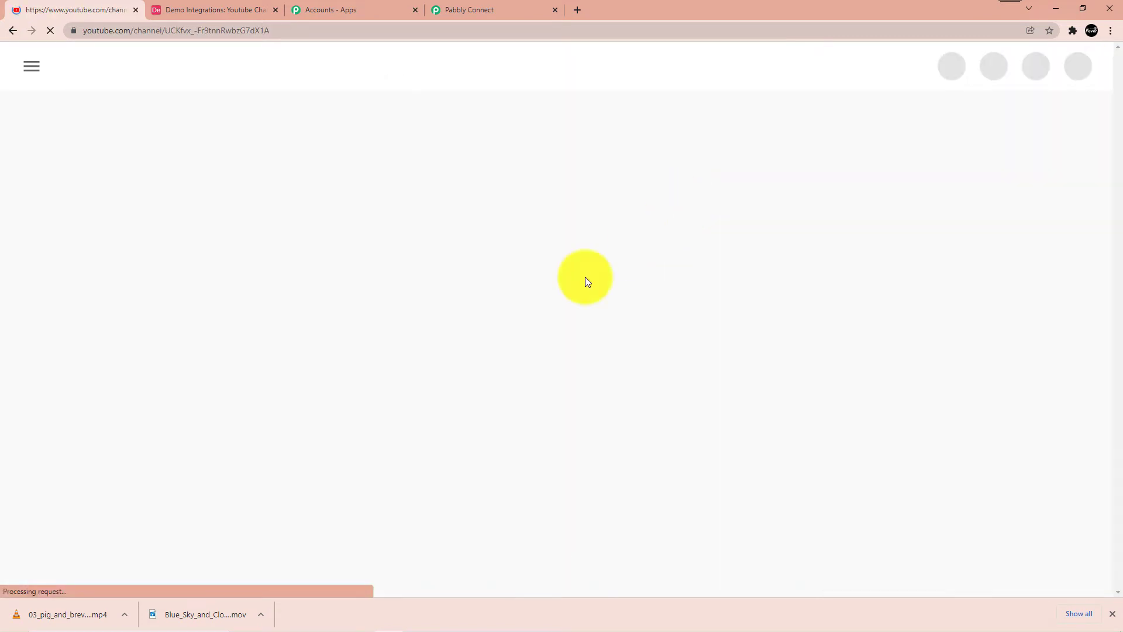
{"action": "left_click", "coordinate": [370, 296]}
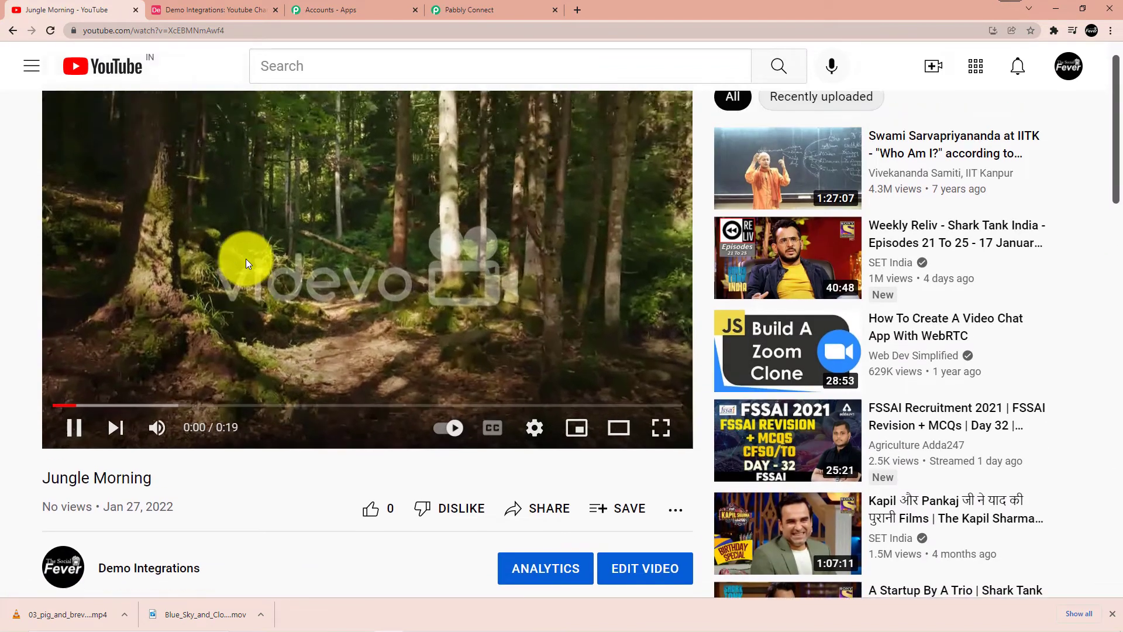
{"action": "scroll", "coordinate": [107, 303], "scroll_direction": "down", "scroll_amount": 4}
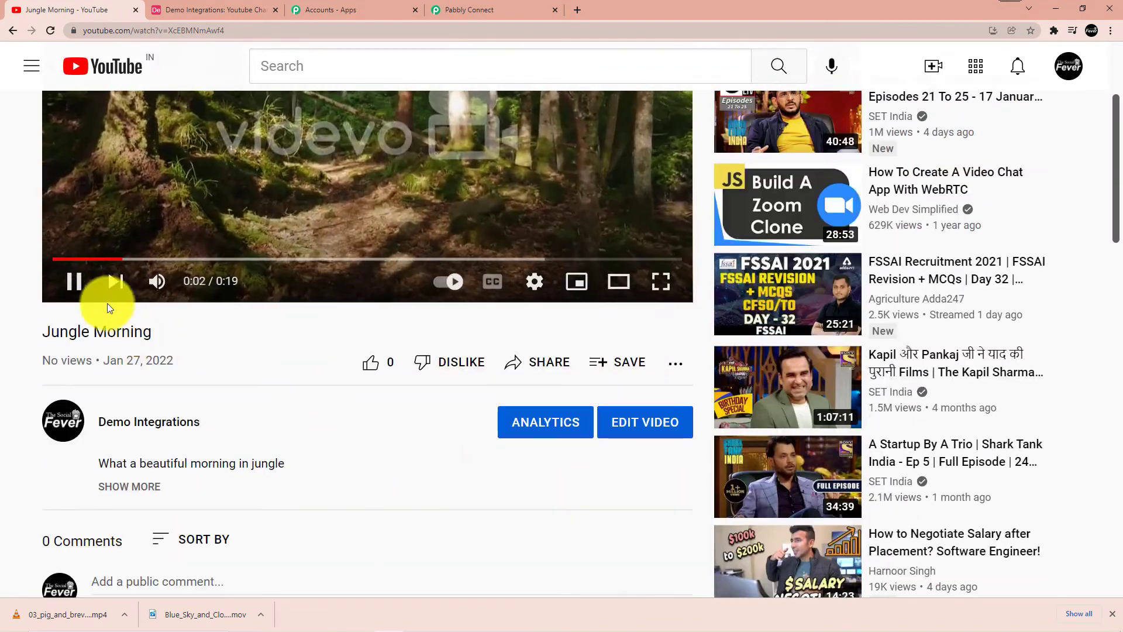
{"action": "left_click", "coordinate": [72, 287]}
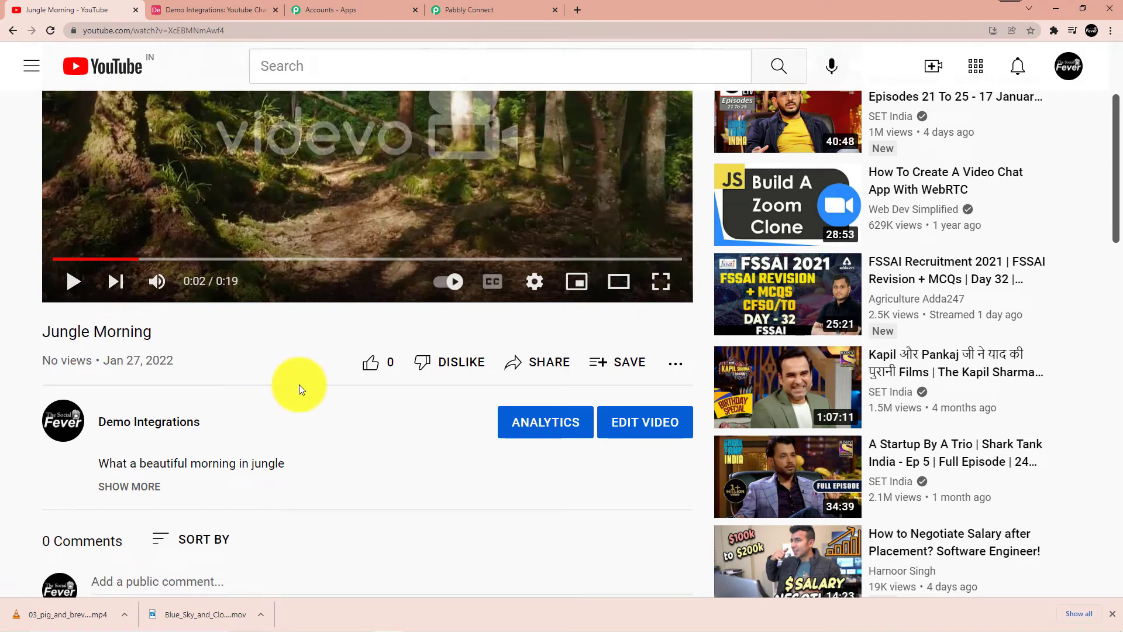
{"action": "scroll", "coordinate": [300, 384], "scroll_direction": "down", "scroll_amount": 4}
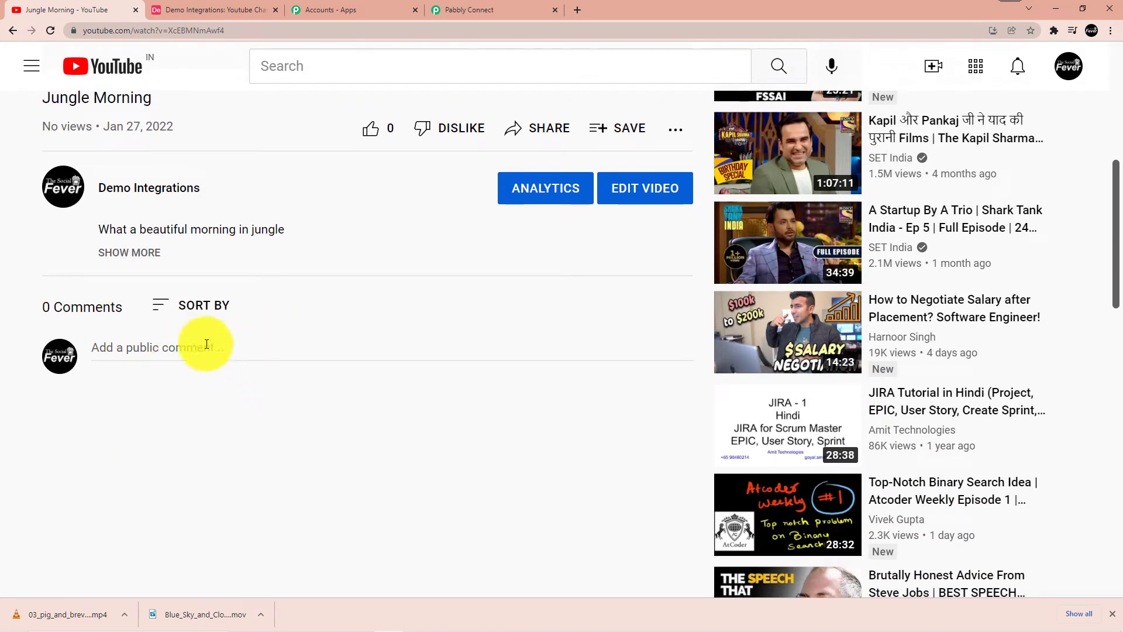
- Switch to Pabbly Connect and review the YouTube trigger's event, connection, channel and Max Results settings
{"action": "left_click", "coordinate": [463, 8]}
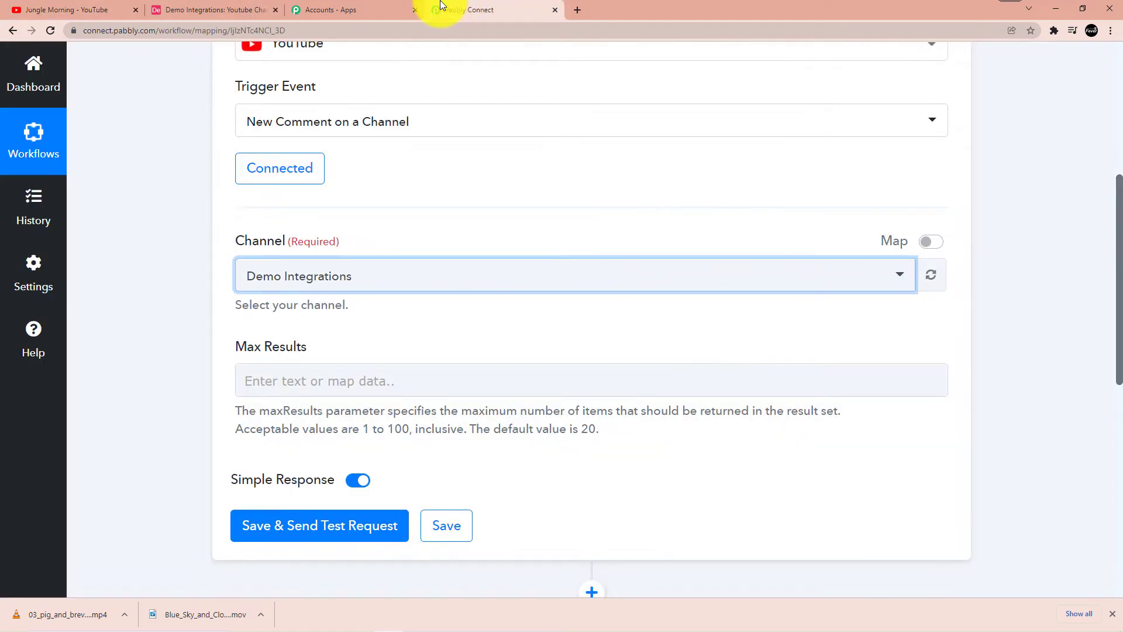
{"action": "scroll", "coordinate": [290, 110], "scroll_direction": "down", "scroll_amount": 3}
{"action": "scroll", "coordinate": [296, 181], "scroll_direction": "up", "scroll_amount": 4}
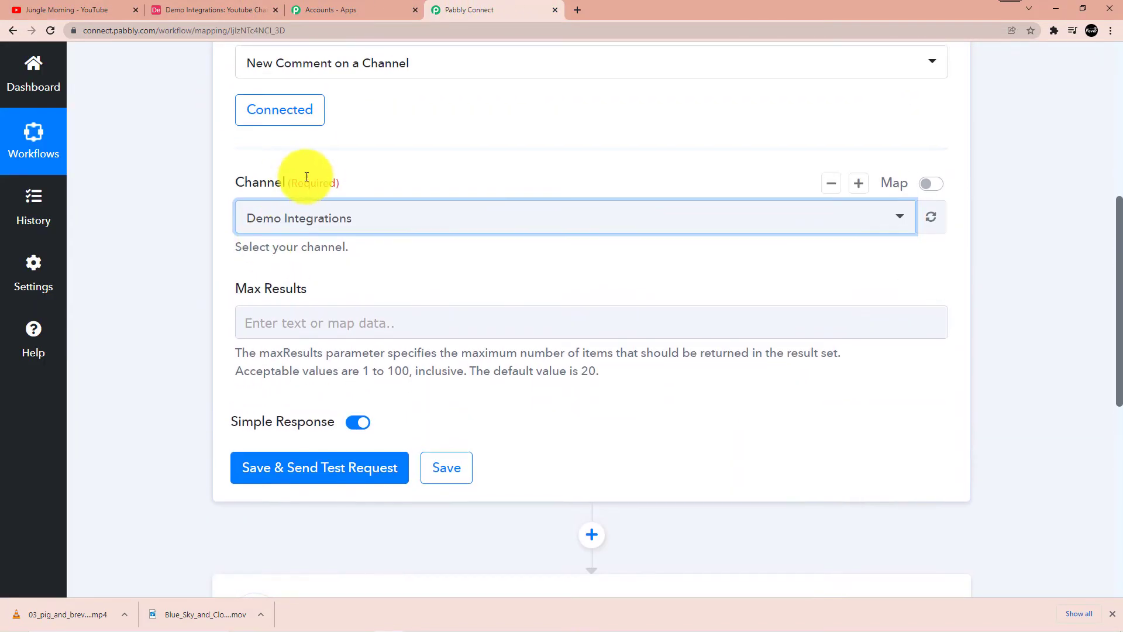
{"action": "scroll", "coordinate": [336, 356], "scroll_direction": "down", "scroll_amount": 2}
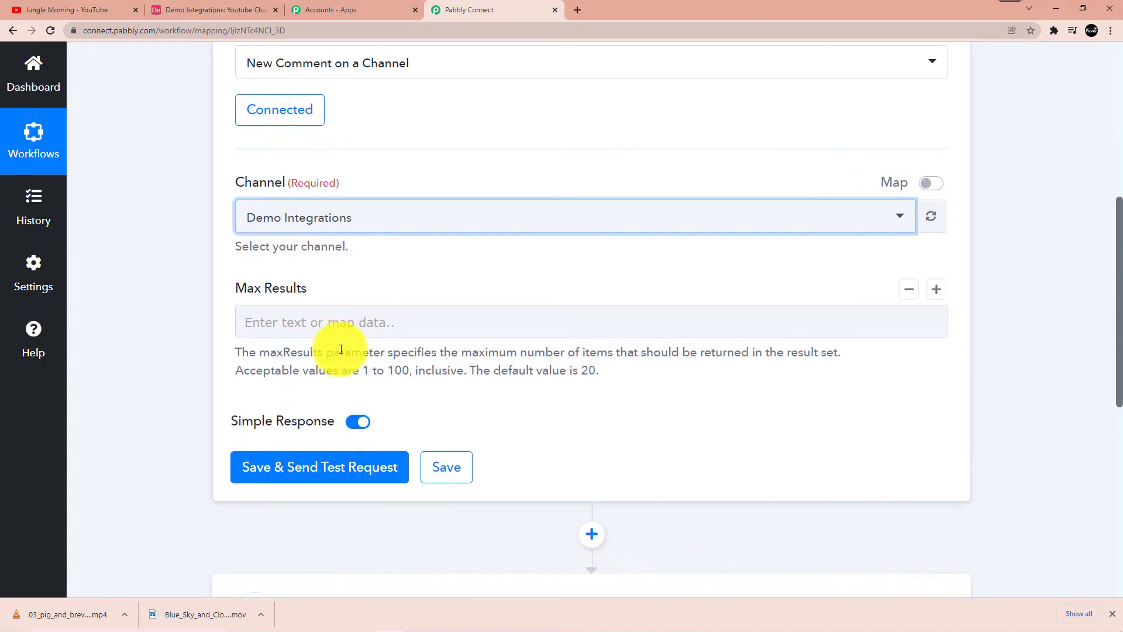
{"action": "left_click", "coordinate": [330, 316]}
{"action": "left_click", "coordinate": [354, 280]}
{"action": "scroll", "coordinate": [371, 321], "scroll_direction": "up", "scroll_amount": 6}
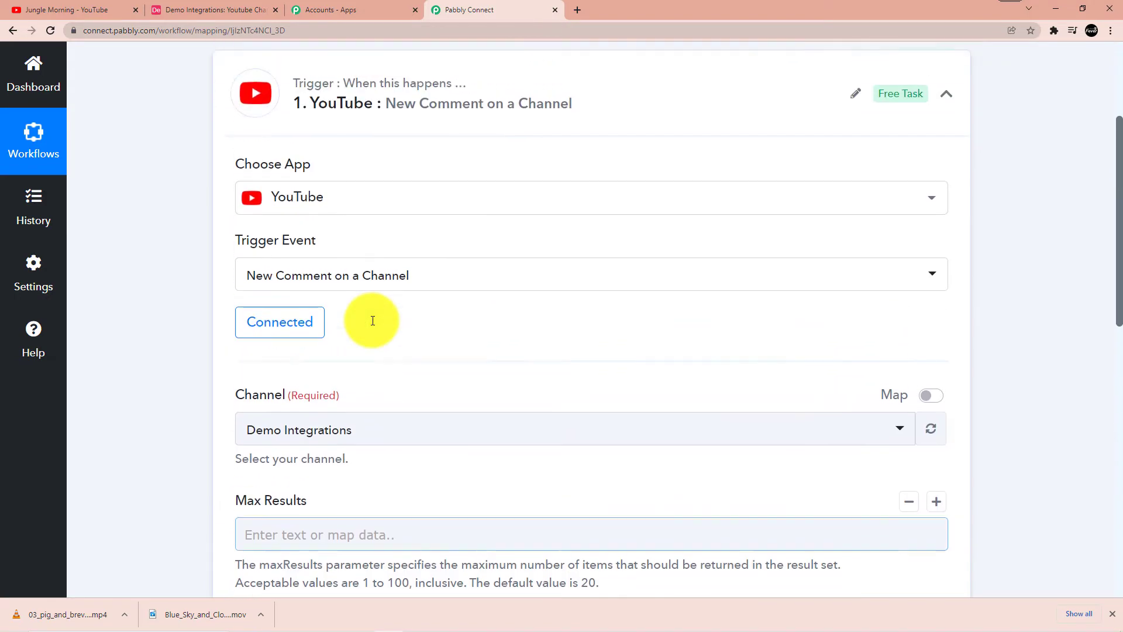
{"action": "scroll", "coordinate": [371, 321], "scroll_direction": "down", "scroll_amount": 5}
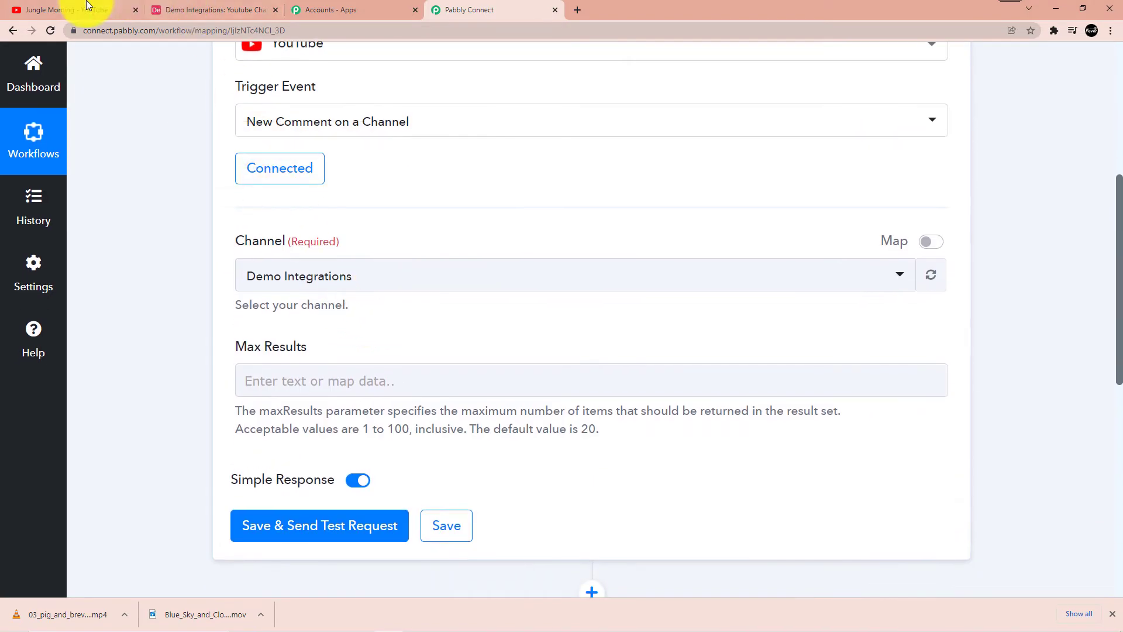
- Return to the Jungle Morning video on YouTube and post the public comment "Hey, nice video"
{"action": "left_click", "coordinate": [76, 9]}
{"action": "left_click", "coordinate": [186, 342]}
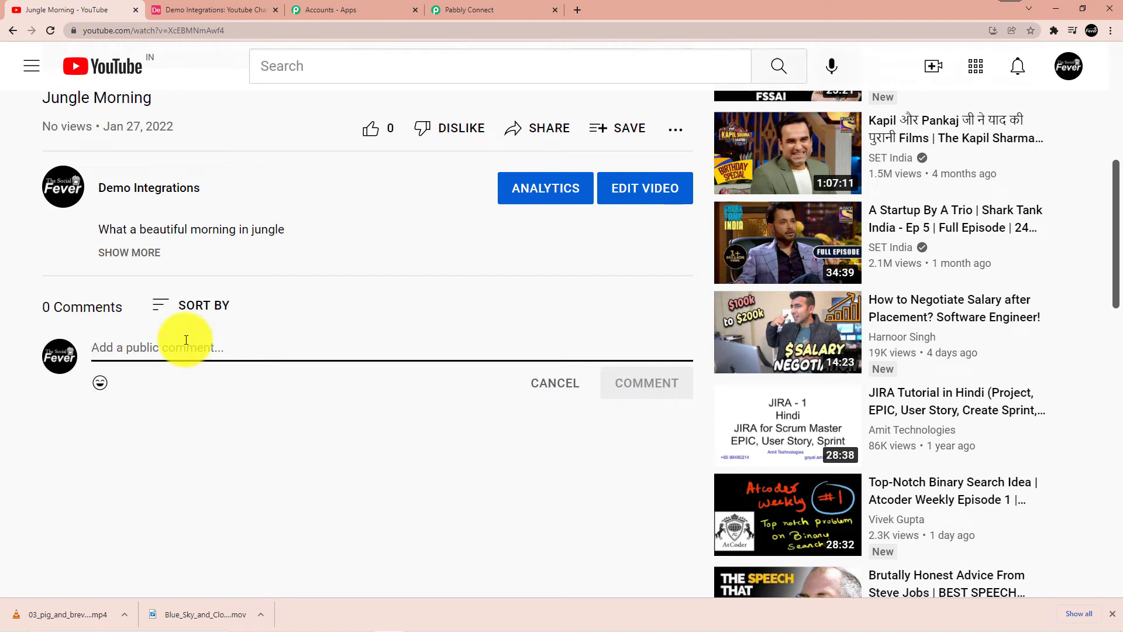
{"action": "type", "text": "Hey, nice video"}
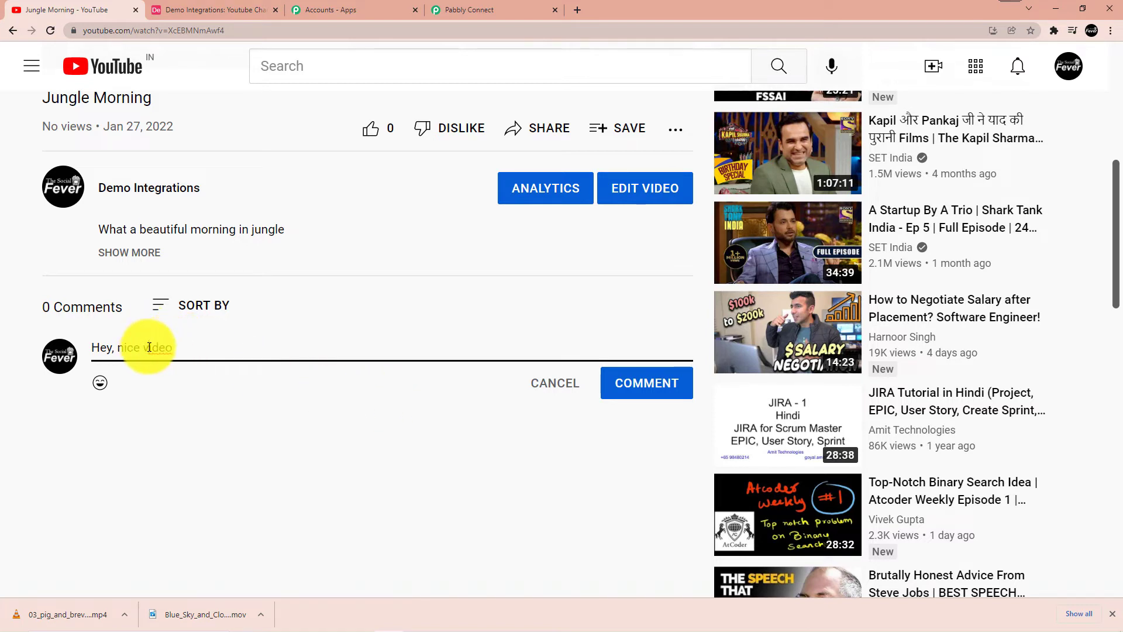
{"action": "left_click", "coordinate": [644, 383]}
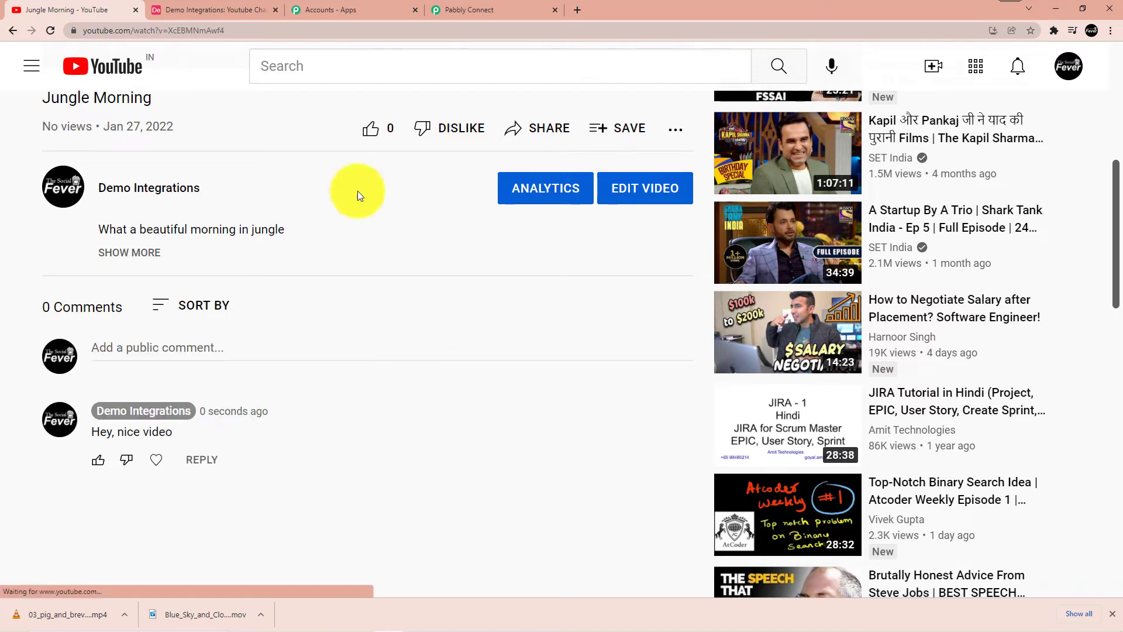
- Switch to Pabbly Connect, save the YouTube trigger and send a test request with Max Results left empty
{"action": "left_click", "coordinate": [468, 10]}
{"action": "scroll", "coordinate": [468, 245], "scroll_direction": "up", "scroll_amount": 2}
{"action": "scroll", "coordinate": [448, 296], "scroll_direction": "down", "scroll_amount": 4}
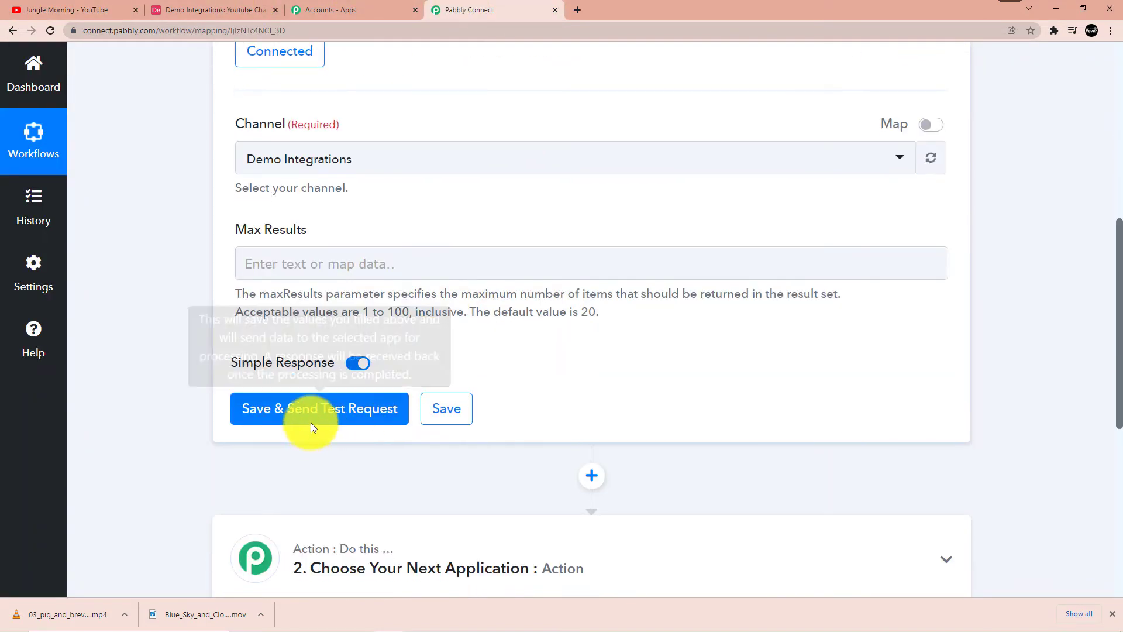
{"action": "left_click", "coordinate": [310, 417]}
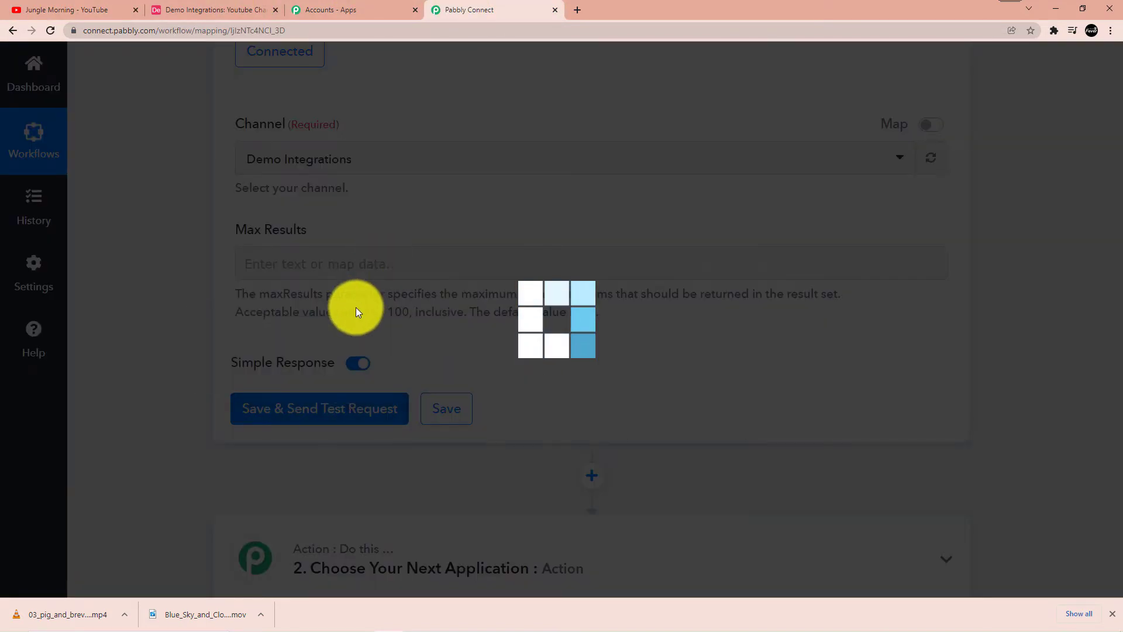
{"action": "scroll", "coordinate": [458, 439], "scroll_direction": "down", "scroll_amount": 1}
{"action": "scroll", "coordinate": [458, 440], "scroll_direction": "down", "scroll_amount": 4}
{"action": "scroll", "coordinate": [458, 440], "scroll_direction": "up", "scroll_amount": 6}
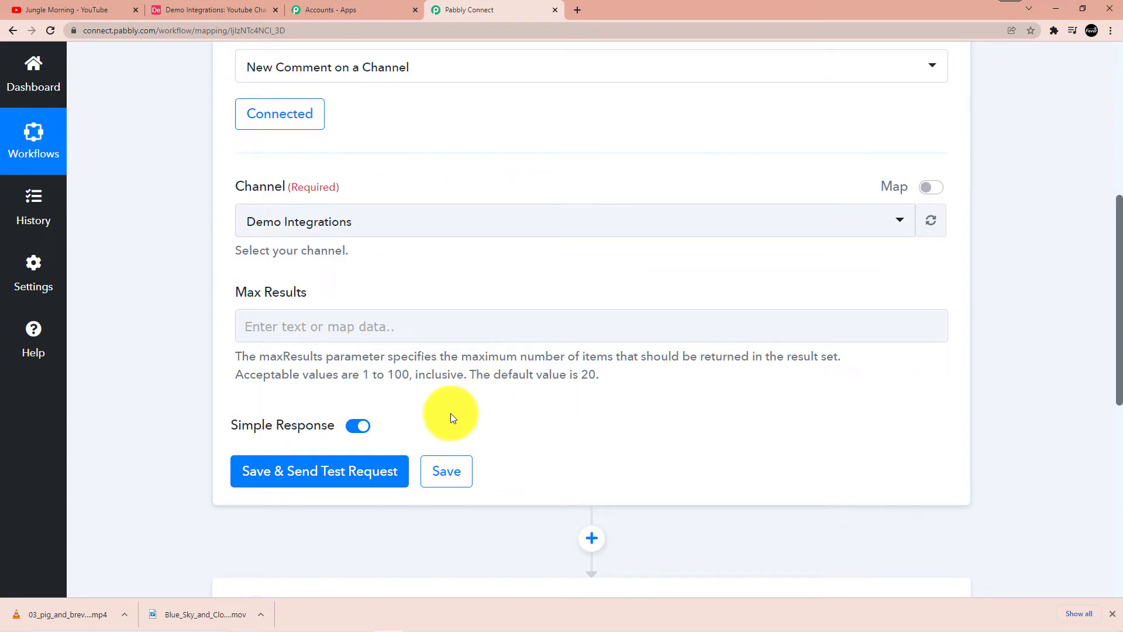
- Set the trigger's Max Results to 20, then save it and send another test request
{"action": "left_click", "coordinate": [409, 327]}
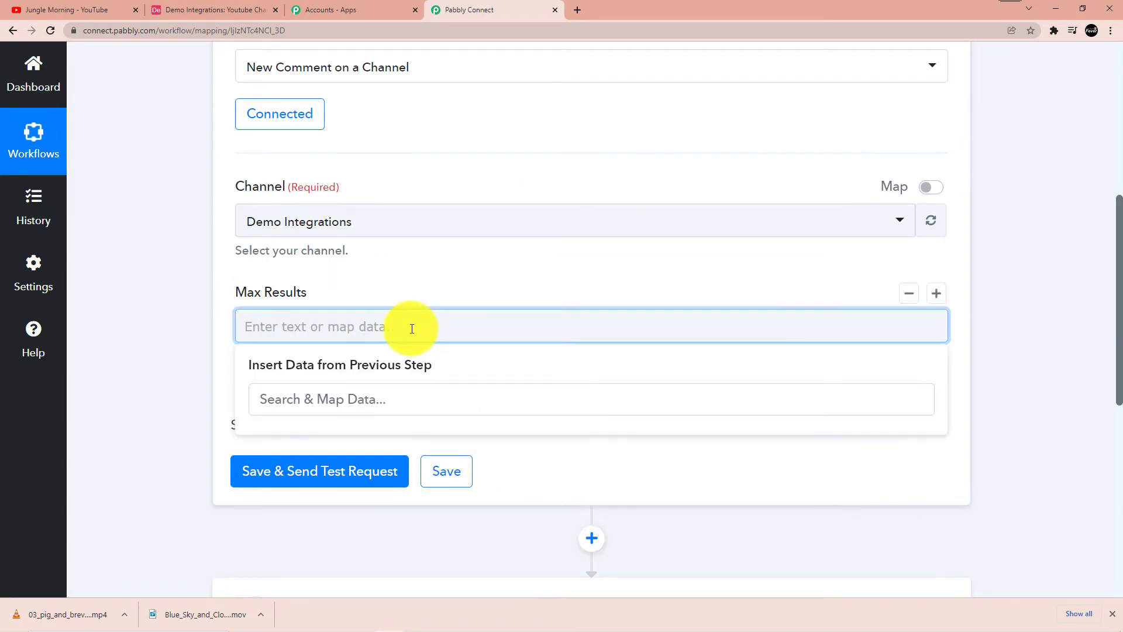
{"action": "left_click", "coordinate": [363, 256]}
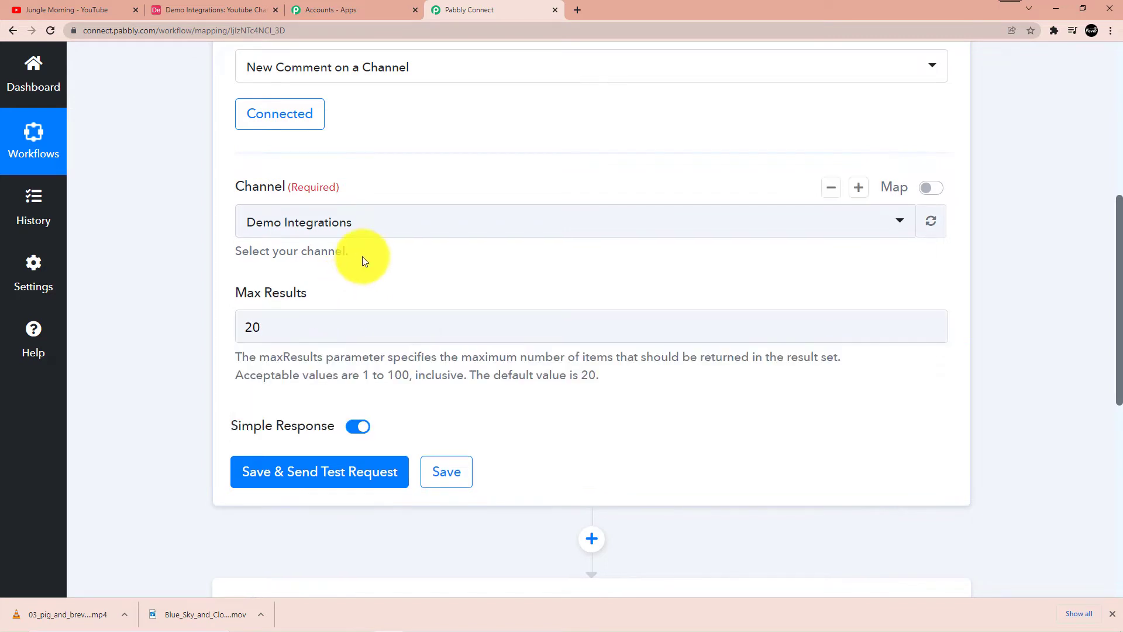
{"action": "scroll", "coordinate": [363, 256], "scroll_direction": "down", "scroll_amount": 1}
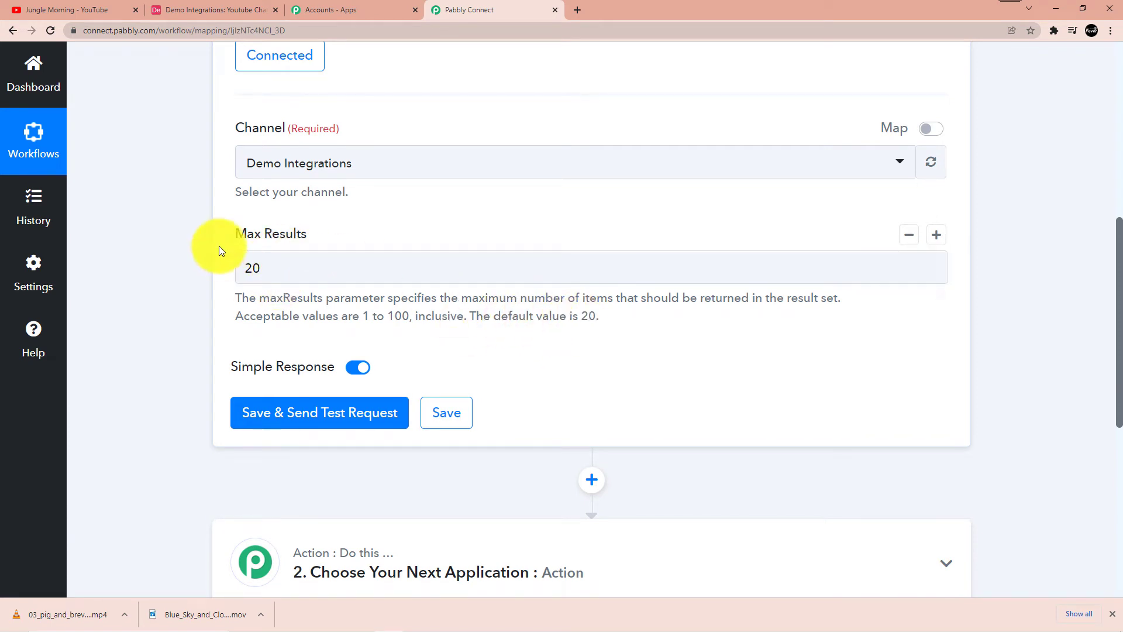
{"action": "scroll", "coordinate": [364, 235], "scroll_direction": "down", "scroll_amount": 1}
{"action": "left_click", "coordinate": [306, 358]}
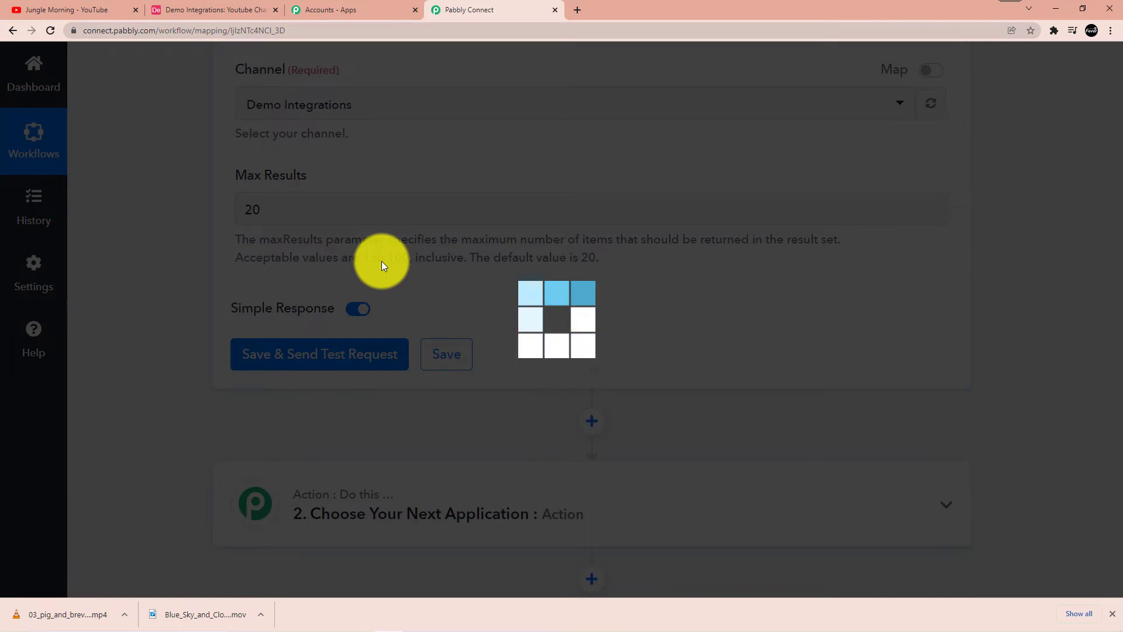
- Examine the trigger's received response, including the comment text, author details, like count and publication time
{"action": "scroll", "coordinate": [381, 261], "scroll_direction": "down", "scroll_amount": 5}
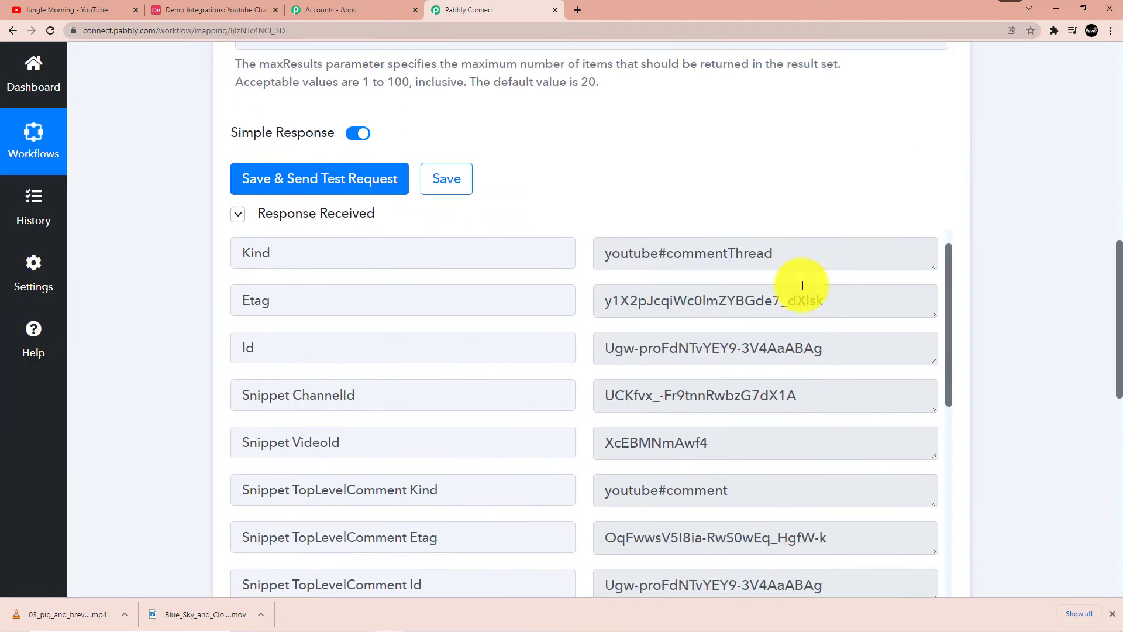
{"action": "scroll", "coordinate": [475, 318], "scroll_direction": "up", "scroll_amount": 2}
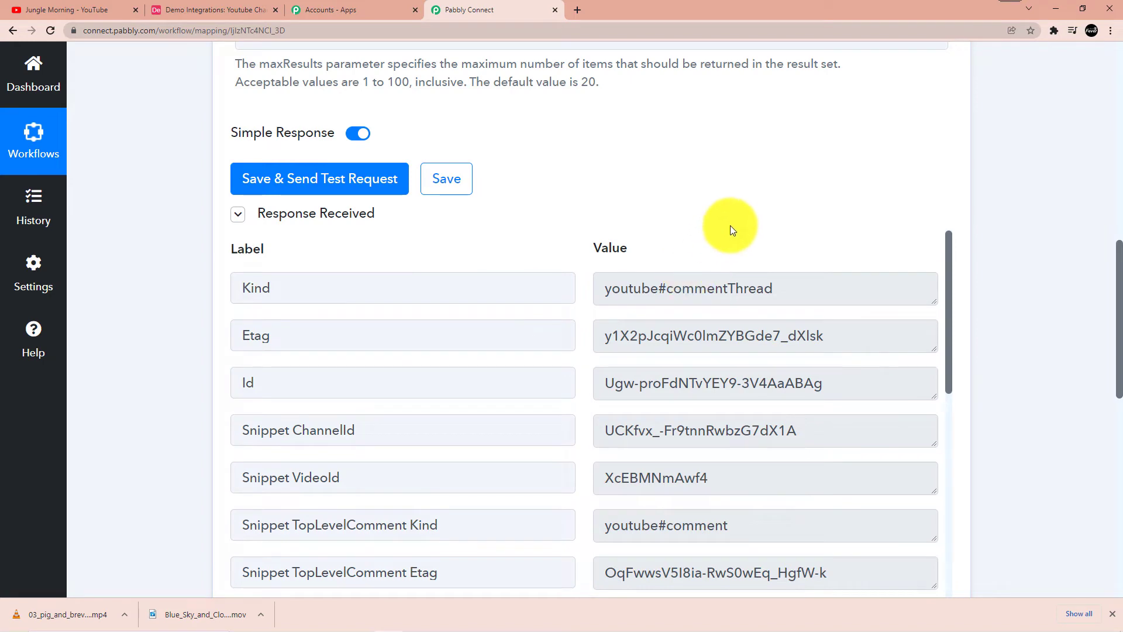
{"action": "scroll", "coordinate": [557, 300], "scroll_direction": "down", "scroll_amount": 1}
{"action": "scroll", "coordinate": [682, 325], "scroll_direction": "down", "scroll_amount": 2}
{"action": "scroll", "coordinate": [654, 303], "scroll_direction": "down", "scroll_amount": 7}
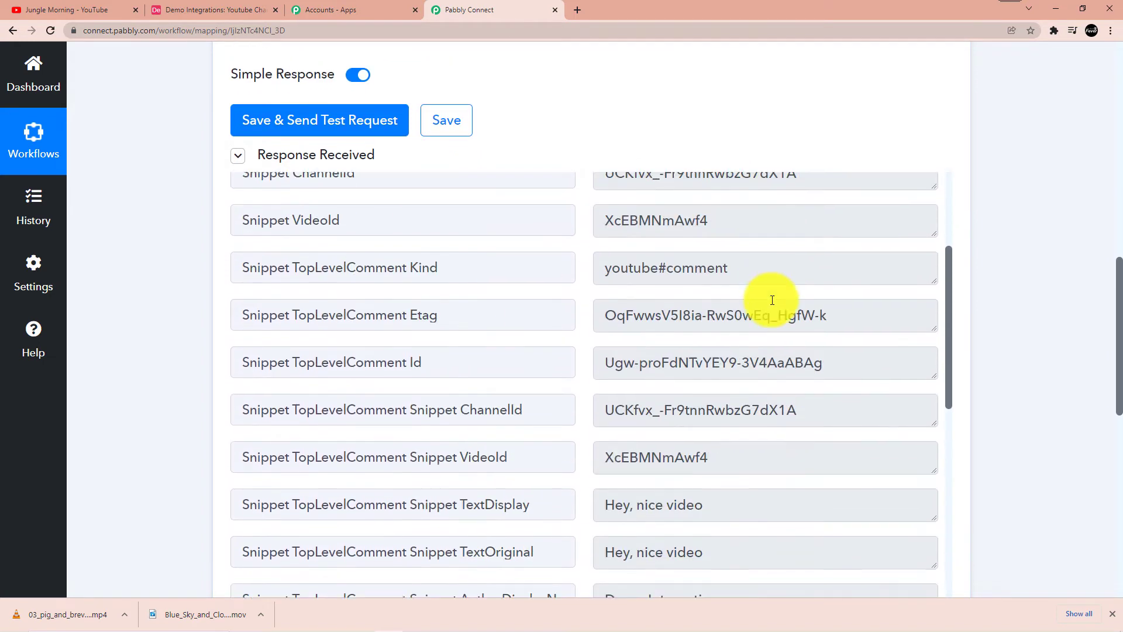
{"action": "scroll", "coordinate": [655, 290], "scroll_direction": "up", "scroll_amount": 1}
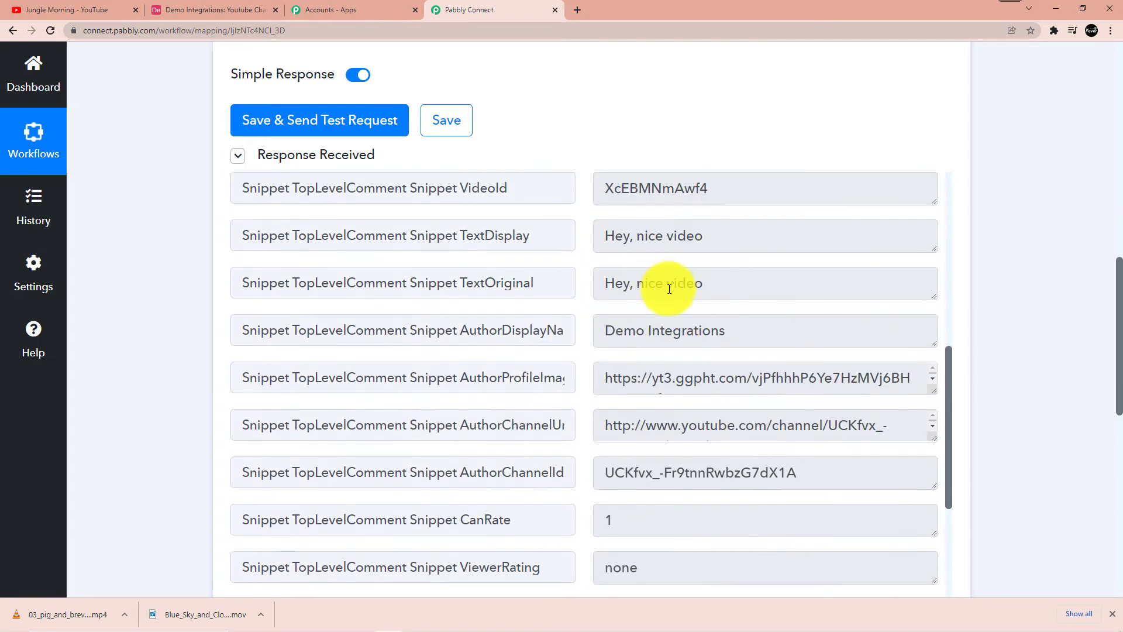
{"action": "scroll", "coordinate": [649, 288], "scroll_direction": "down", "scroll_amount": 2}
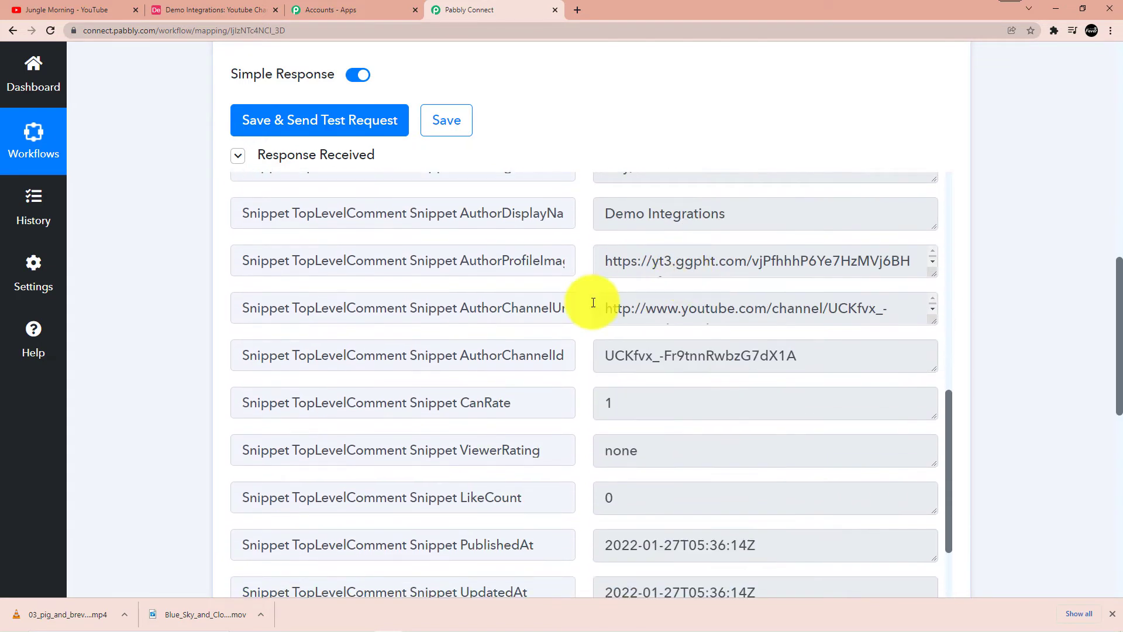
{"action": "scroll", "coordinate": [347, 287], "scroll_direction": "up", "scroll_amount": 1}
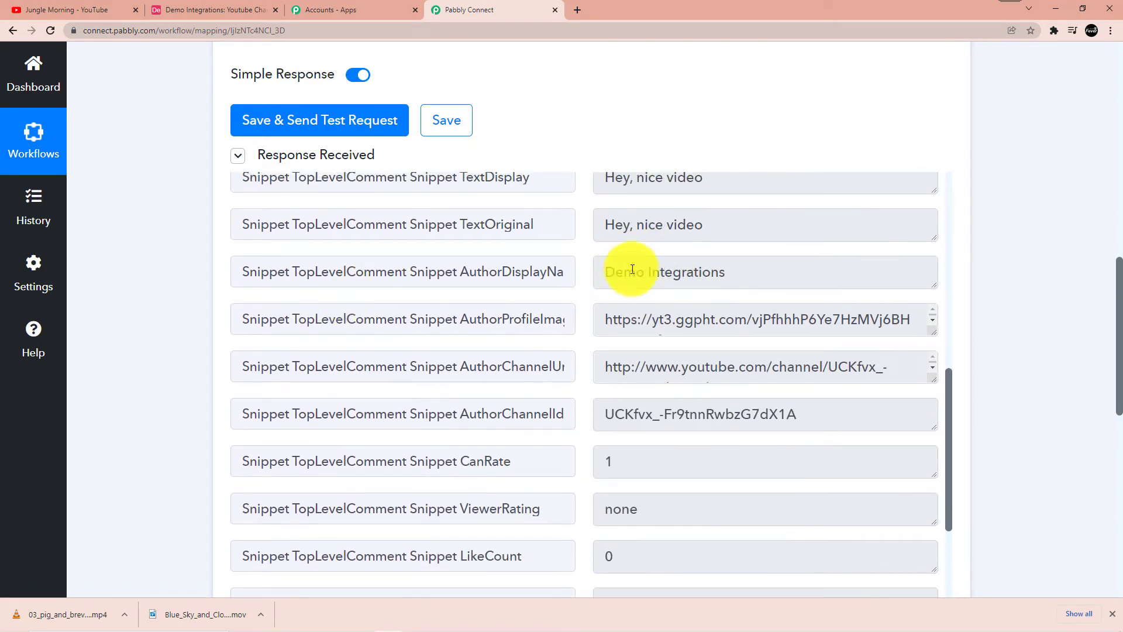
{"action": "scroll", "coordinate": [653, 279], "scroll_direction": "down", "scroll_amount": 8}
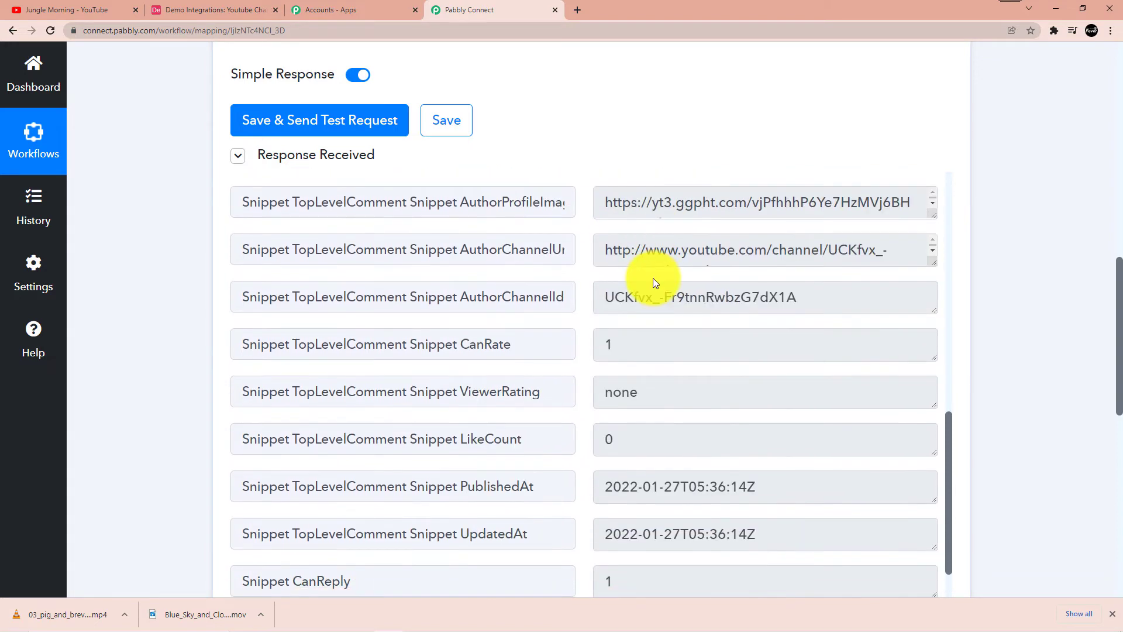
{"action": "scroll", "coordinate": [656, 241], "scroll_direction": "up", "scroll_amount": 2}
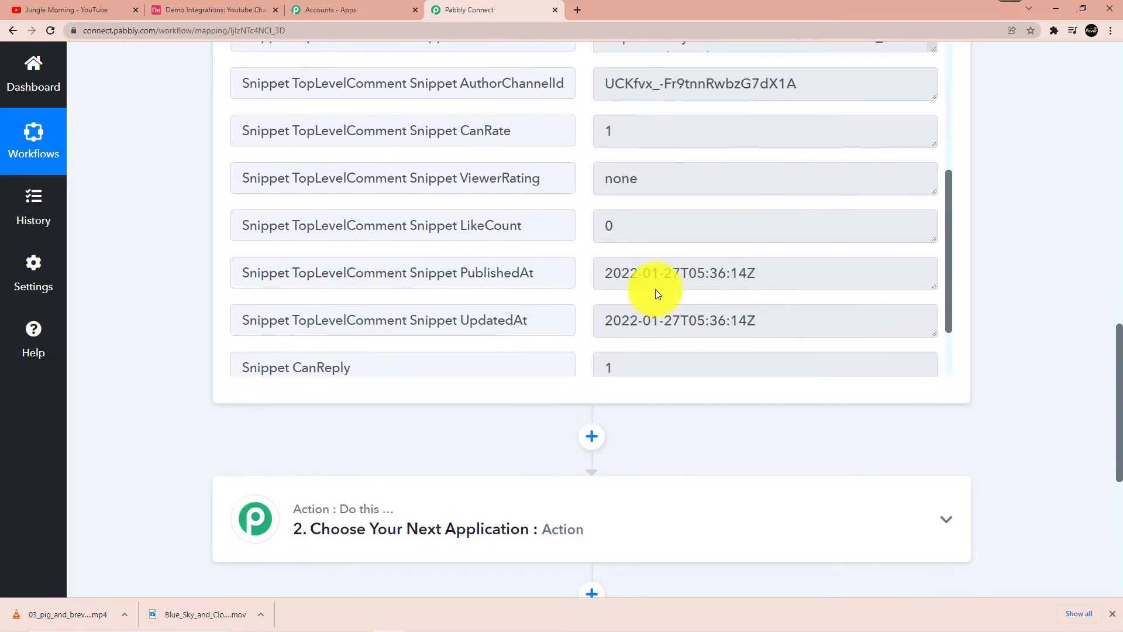
{"action": "scroll", "coordinate": [760, 308], "scroll_direction": "up", "scroll_amount": 12}
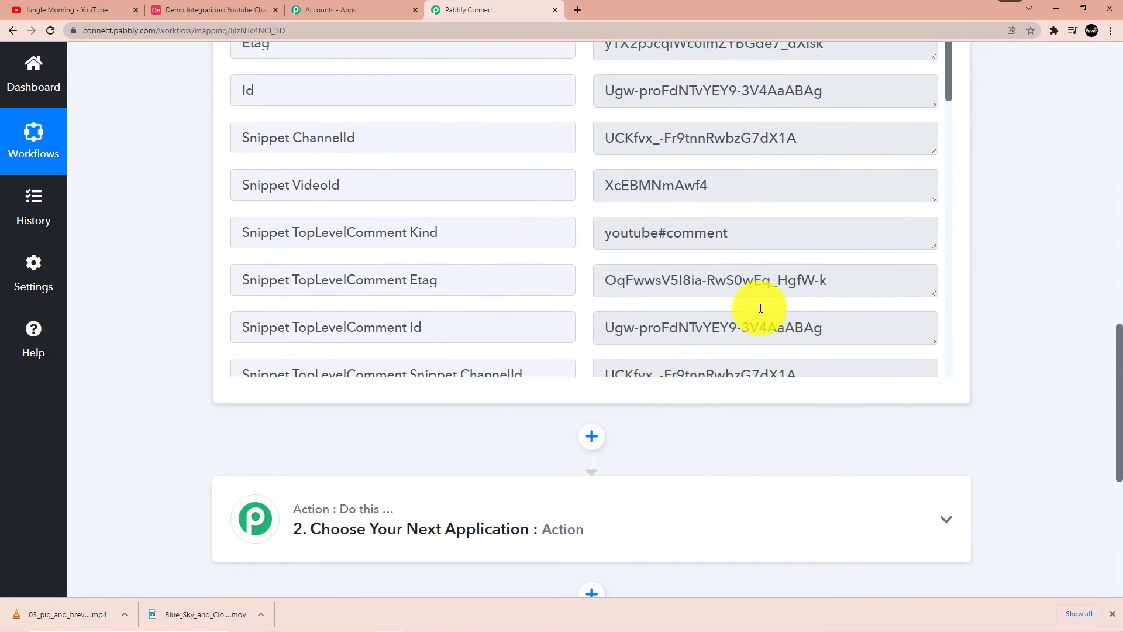
{"action": "scroll", "coordinate": [759, 306], "scroll_direction": "up", "scroll_amount": 4}
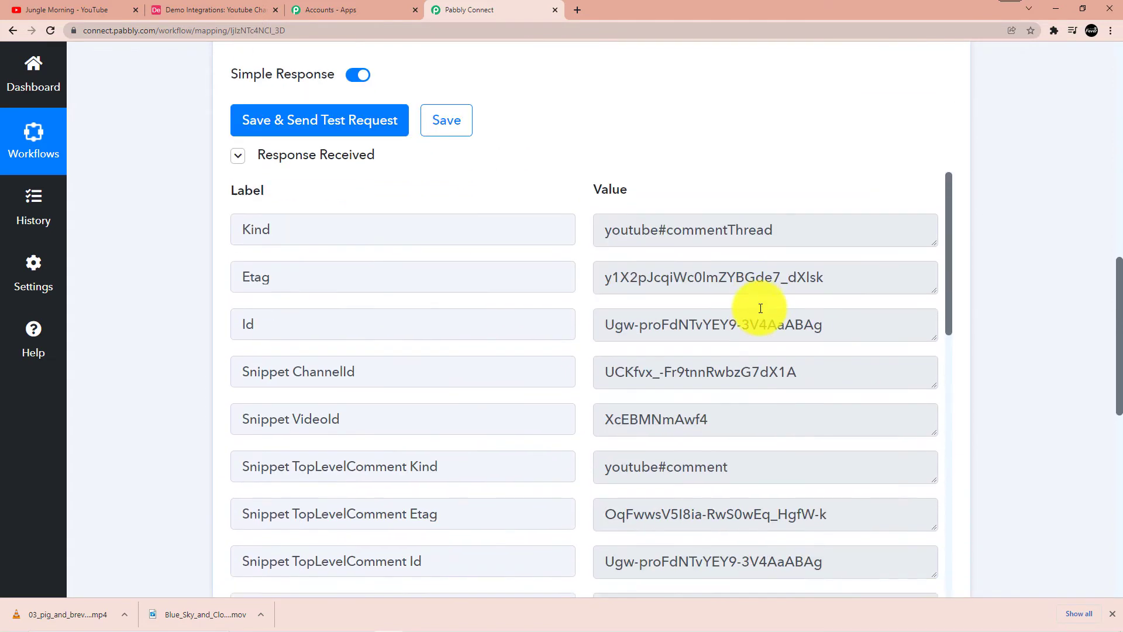
{"action": "scroll", "coordinate": [759, 306], "scroll_direction": "down", "scroll_amount": 4}
{"action": "scroll", "coordinate": [759, 310], "scroll_direction": "down", "scroll_amount": 2}
{"action": "scroll", "coordinate": [686, 343], "scroll_direction": "up", "scroll_amount": 1}
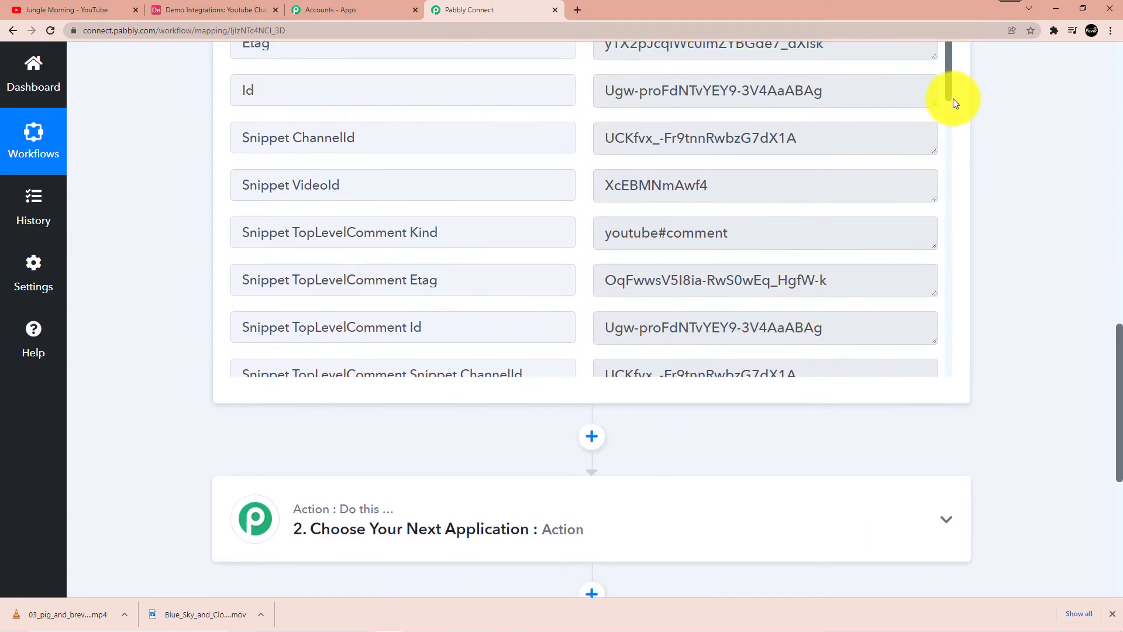
{"action": "left_click_drag", "start_coordinate": [951, 95], "coordinate": [952, 361]}
{"action": "scroll", "coordinate": [714, 274], "scroll_direction": "up", "scroll_amount": 4}
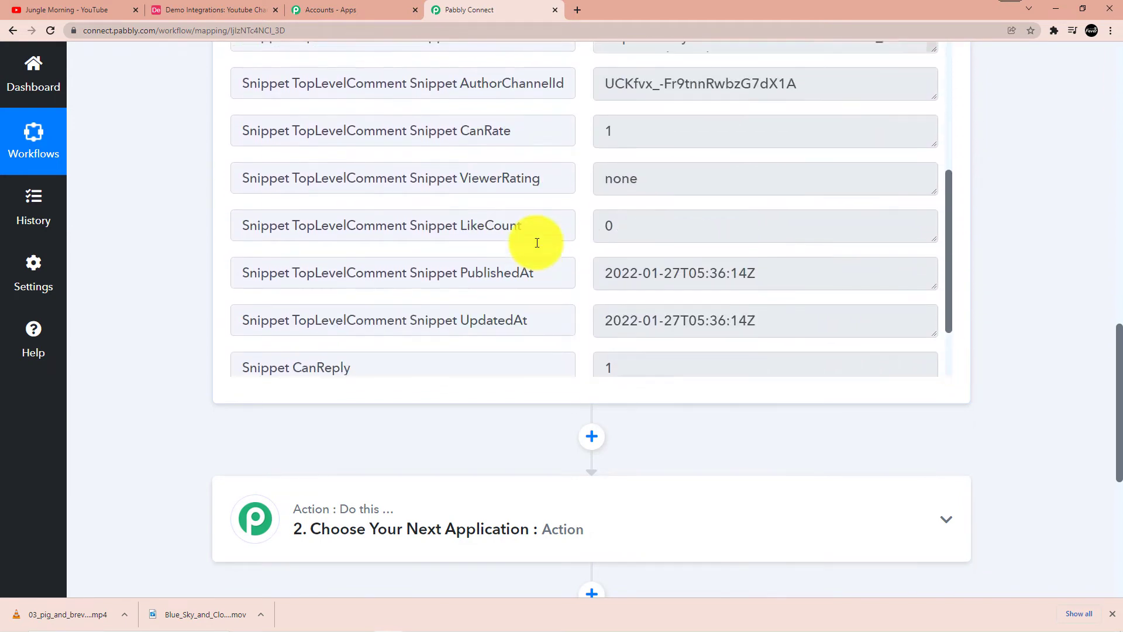
{"action": "scroll", "coordinate": [1086, 289], "scroll_direction": "up", "scroll_amount": 3}
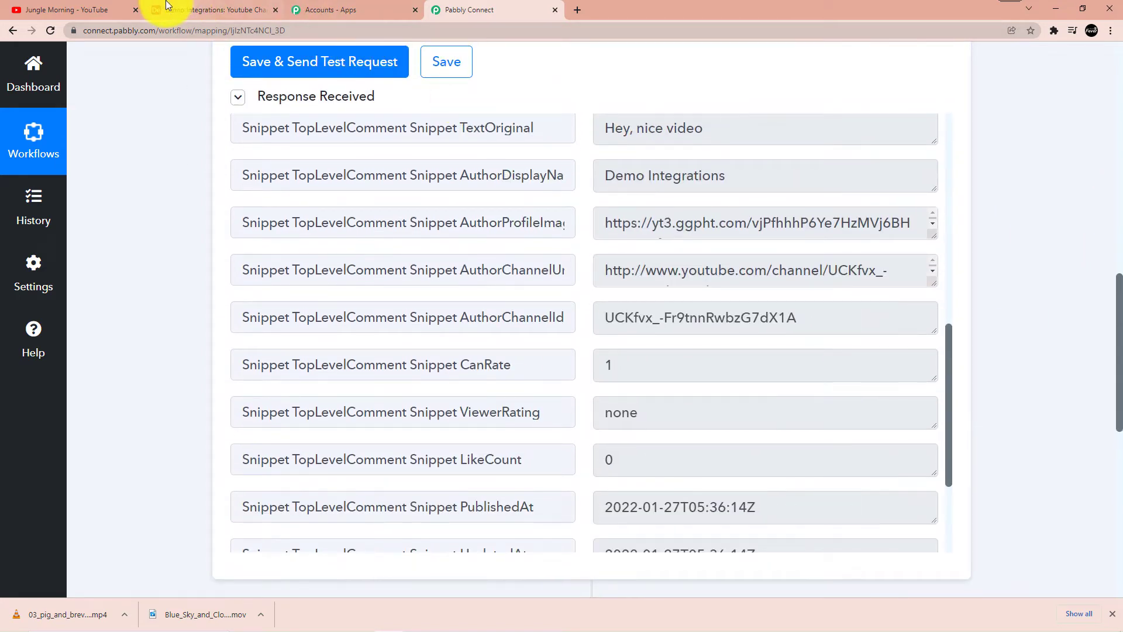
- Compare the Airtable comments table's columns and the YouTube video page with the trigger response's comment text and video ID fields
{"action": "left_click", "coordinate": [188, 10]}
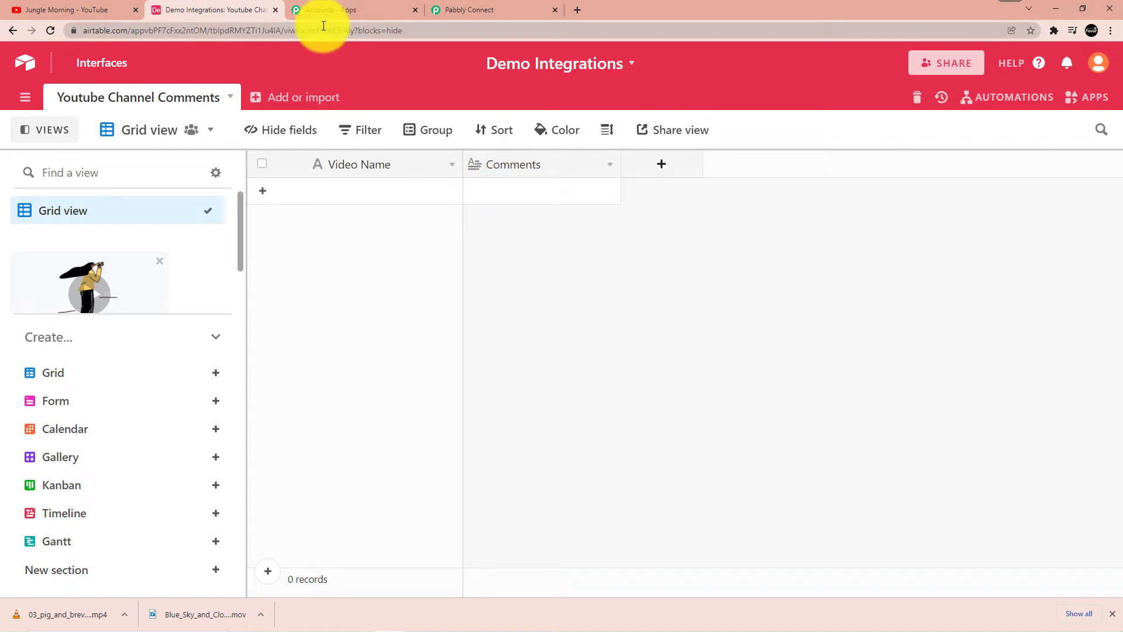
{"action": "left_click", "coordinate": [97, 5]}
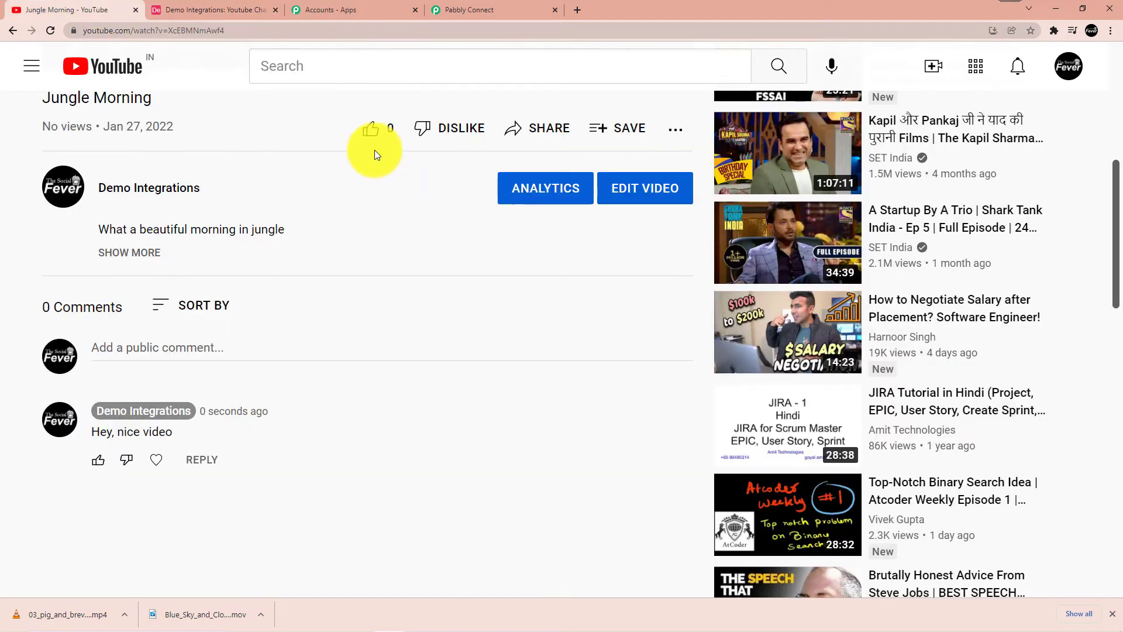
{"action": "left_click", "coordinate": [469, 8]}
{"action": "scroll", "coordinate": [797, 371], "scroll_direction": "up", "scroll_amount": 5}
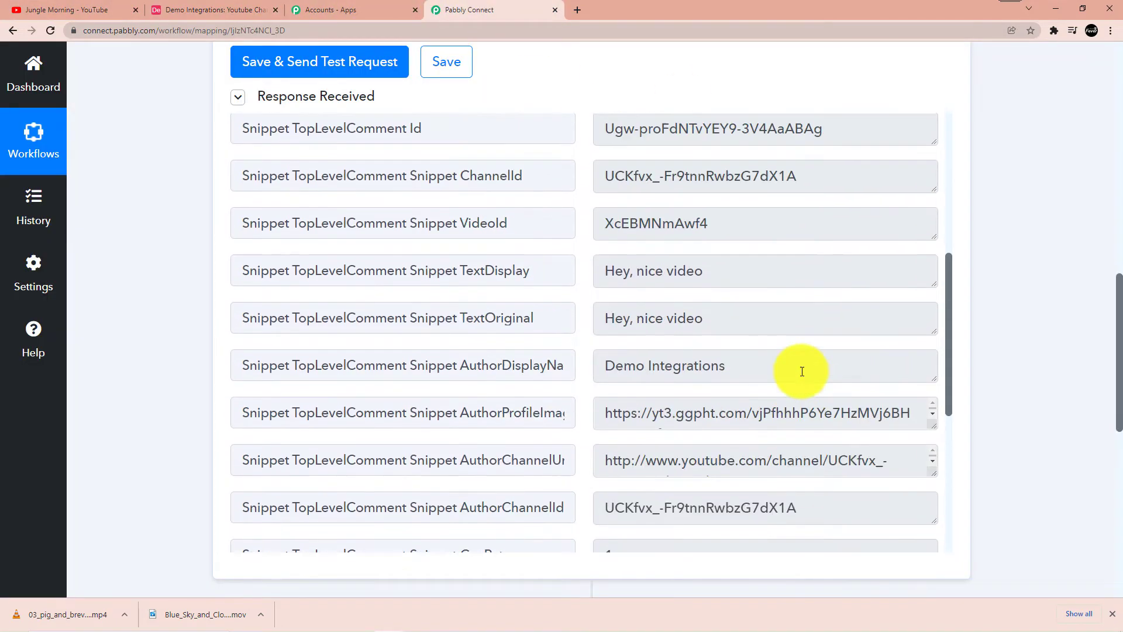
{"action": "scroll", "coordinate": [682, 377], "scroll_direction": "down", "scroll_amount": 1}
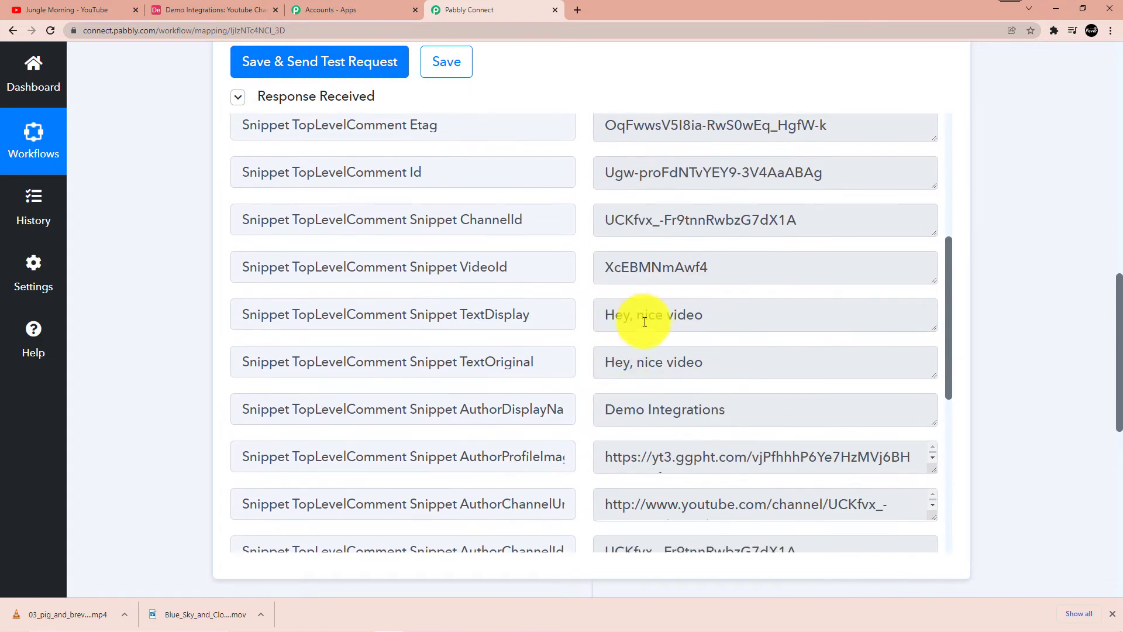
{"action": "scroll", "coordinate": [654, 368], "scroll_direction": "up", "scroll_amount": 6}
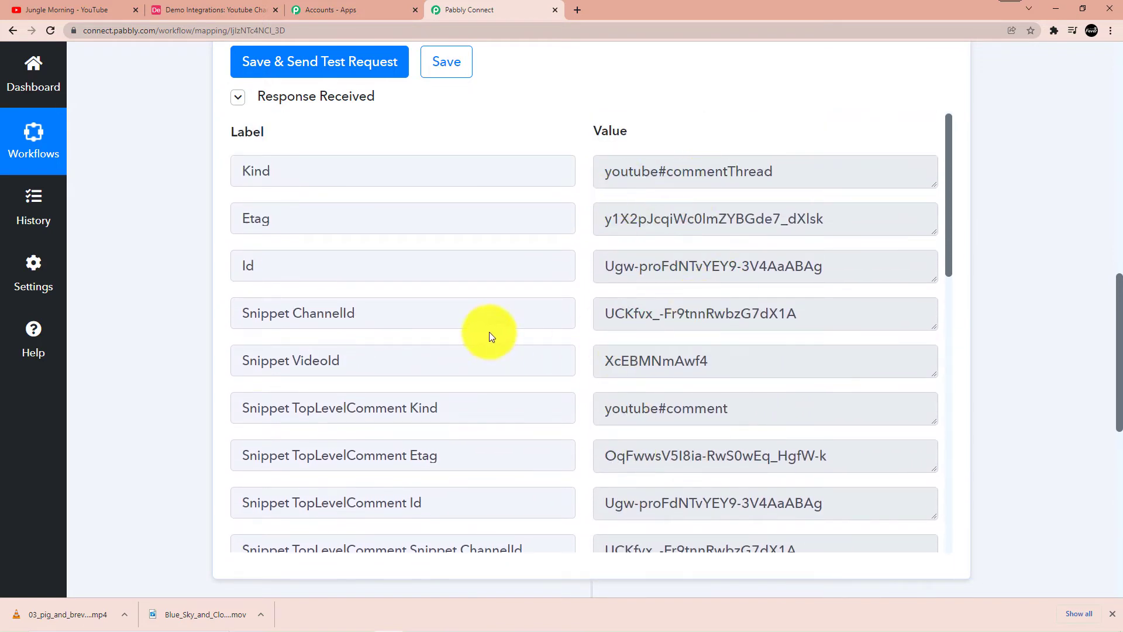
{"action": "scroll", "coordinate": [479, 331], "scroll_direction": "down", "scroll_amount": 1}
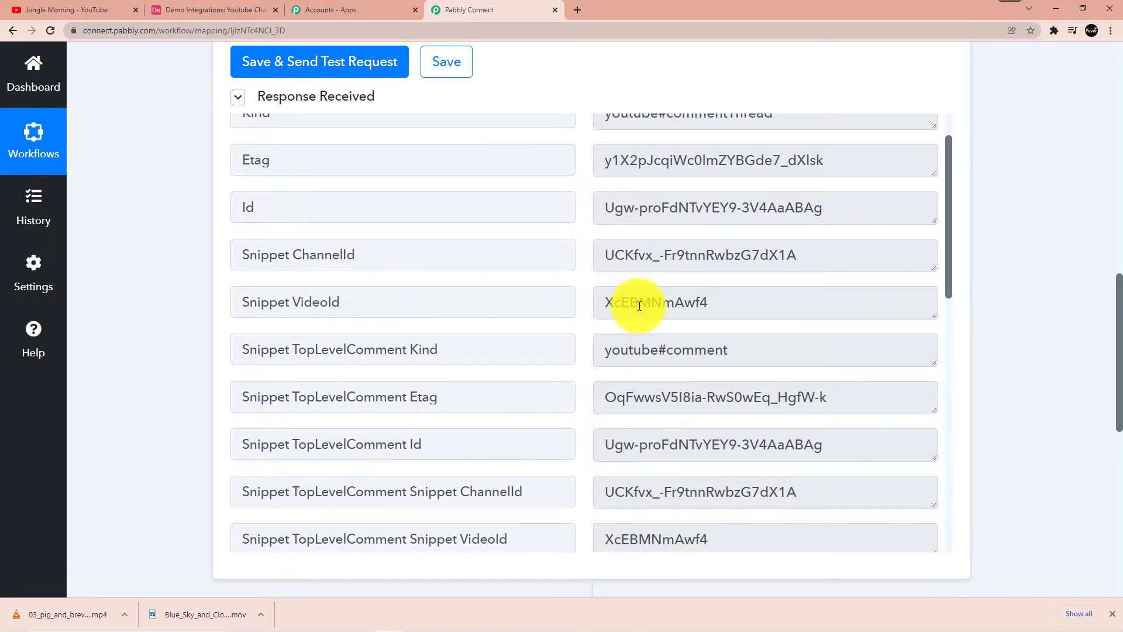
- Add a new action step directly after the YouTube trigger in the workflow
{"action": "scroll", "coordinate": [639, 305], "scroll_direction": "down", "scroll_amount": 6}
{"action": "scroll", "coordinate": [1045, 345], "scroll_direction": "down", "scroll_amount": 7}
{"action": "scroll", "coordinate": [724, 328], "scroll_direction": "up", "scroll_amount": 3}
{"action": "left_click", "coordinate": [592, 377]}
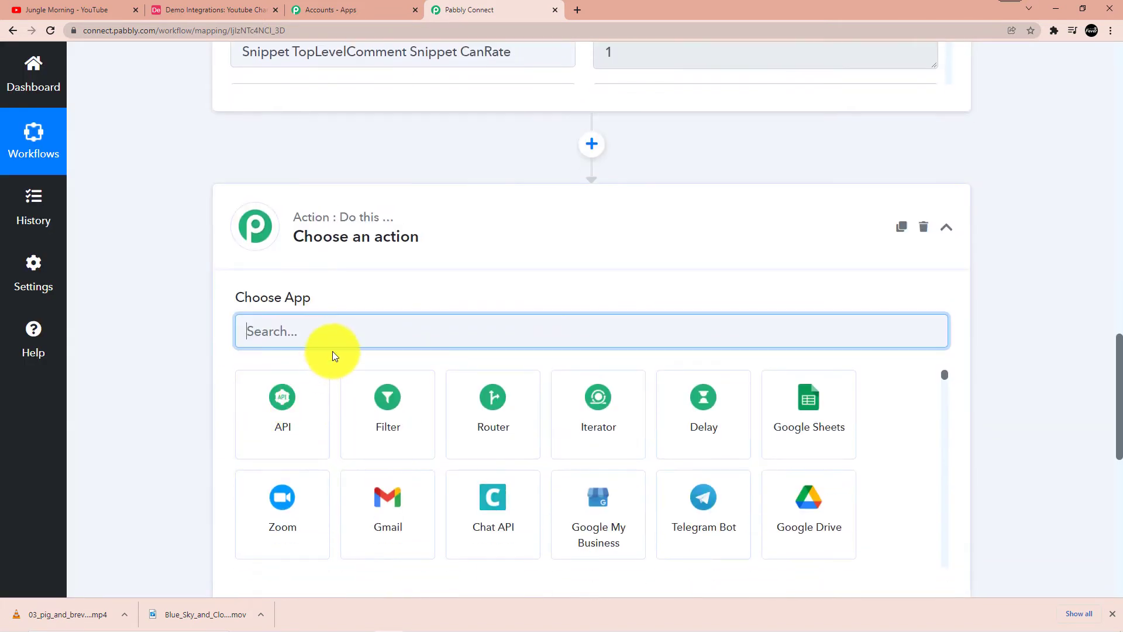
- Choose YouTube as the app for the newly added action step
{"action": "type", "text": "y"}
{"action": "type", "text": "tu"}
{"action": "key", "text": "BackSpace"}
{"action": "key", "text": "BackSpace"}
{"action": "type", "text": "yout"}
{"action": "key", "text": "BackSpace"}
{"action": "key", "text": "BackSpace"}
{"action": "key", "text": "BackSpace"}
{"action": "key", "text": "BackSpace"}
{"action": "key", "text": "BackSpace"}
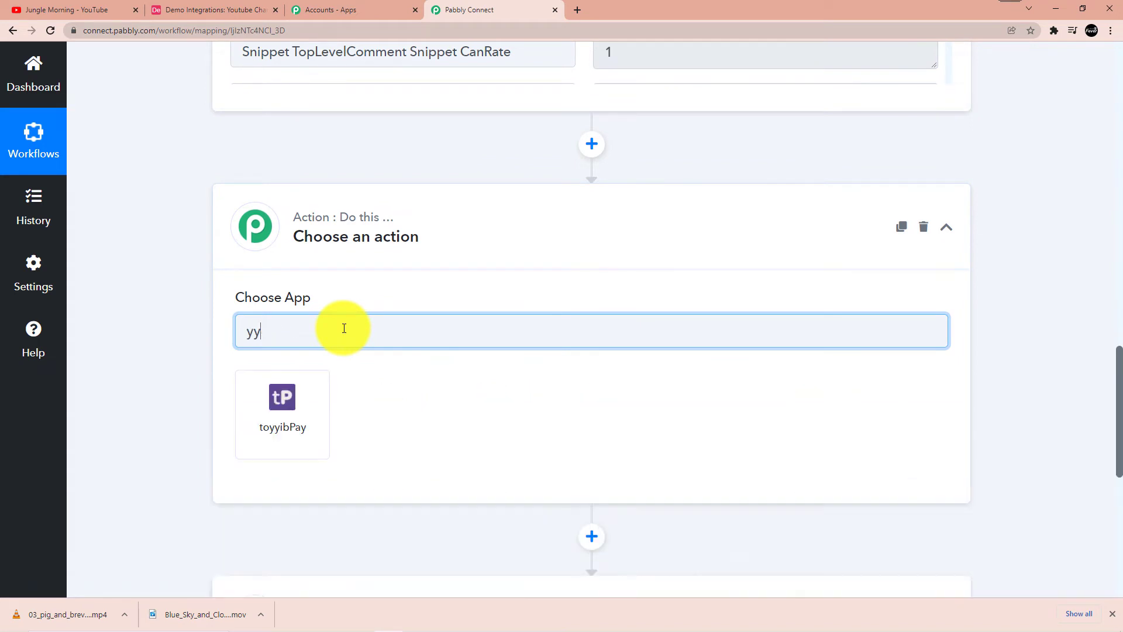
{"action": "type", "text": "you"}
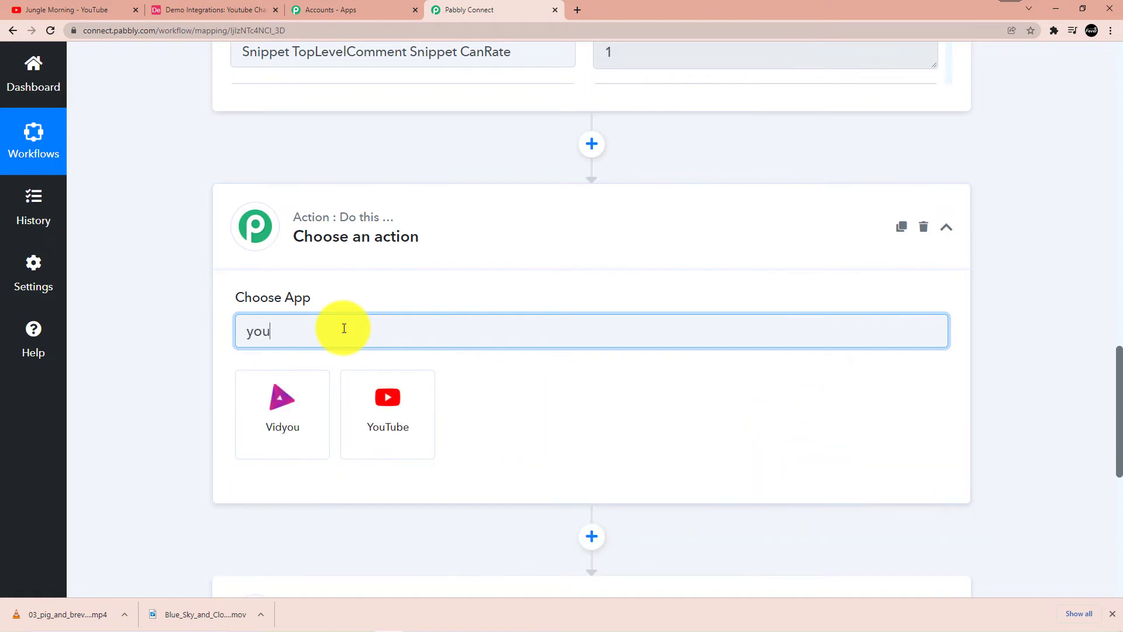
{"action": "left_click", "coordinate": [378, 401]}
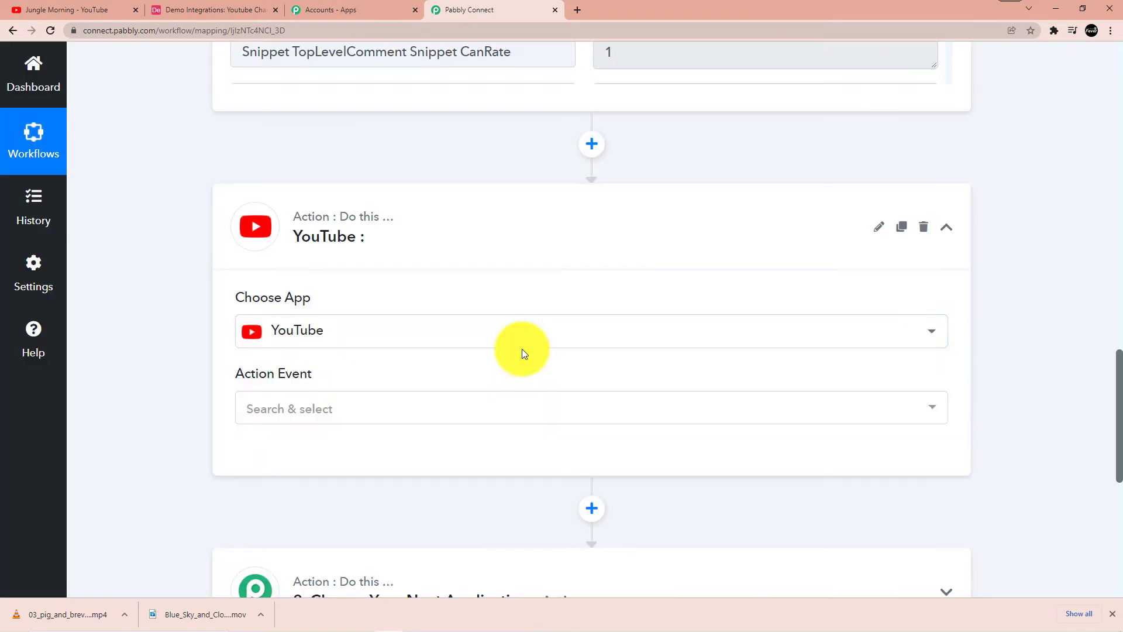
- Set the YouTube action's event to List Video by ID
{"action": "scroll", "coordinate": [489, 339], "scroll_direction": "down", "scroll_amount": 2}
{"action": "left_click", "coordinate": [344, 289]}
{"action": "scroll", "coordinate": [349, 294], "scroll_direction": "down", "scroll_amount": 1}
{"action": "scroll", "coordinate": [357, 301], "scroll_direction": "down", "scroll_amount": 1}
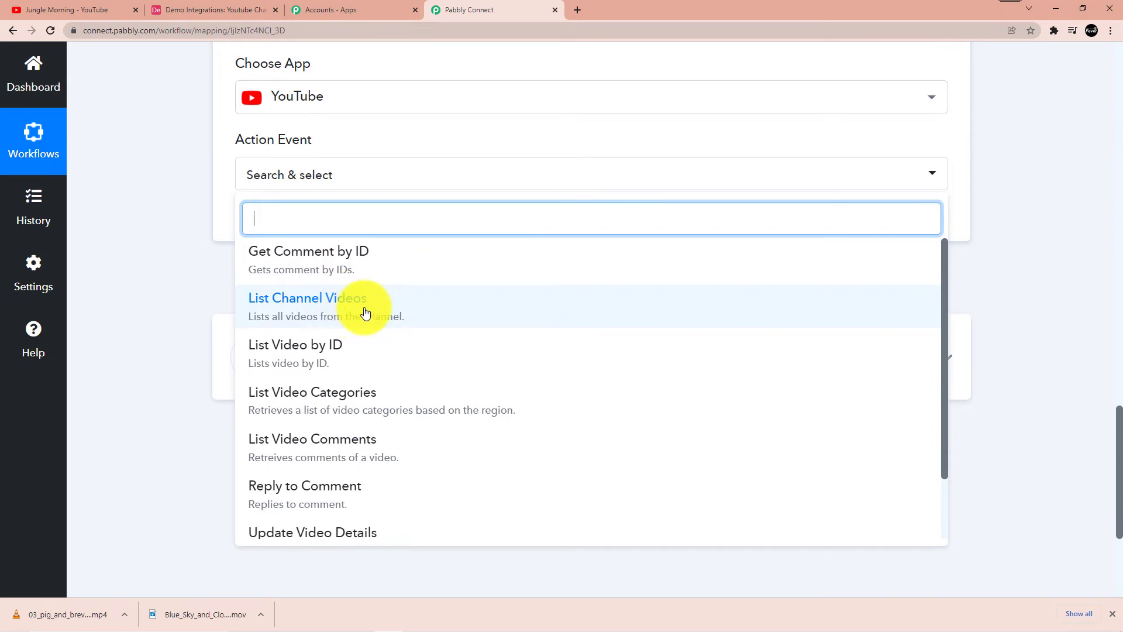
{"action": "scroll", "coordinate": [360, 319], "scroll_direction": "down", "scroll_amount": 3}
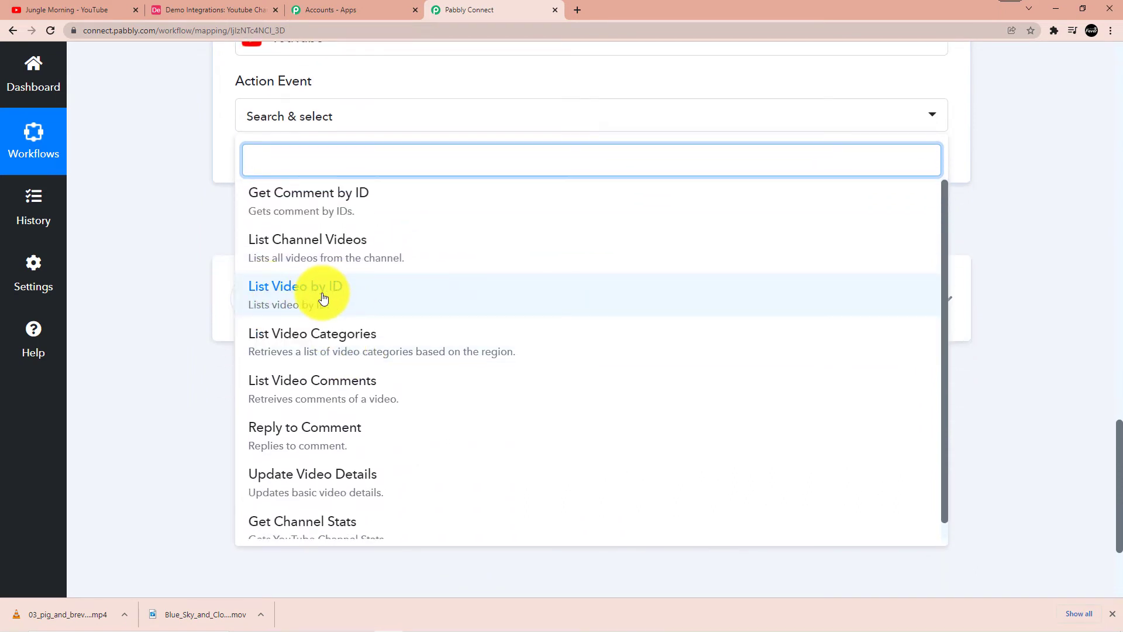
{"action": "scroll", "coordinate": [321, 301], "scroll_direction": "up", "scroll_amount": 2}
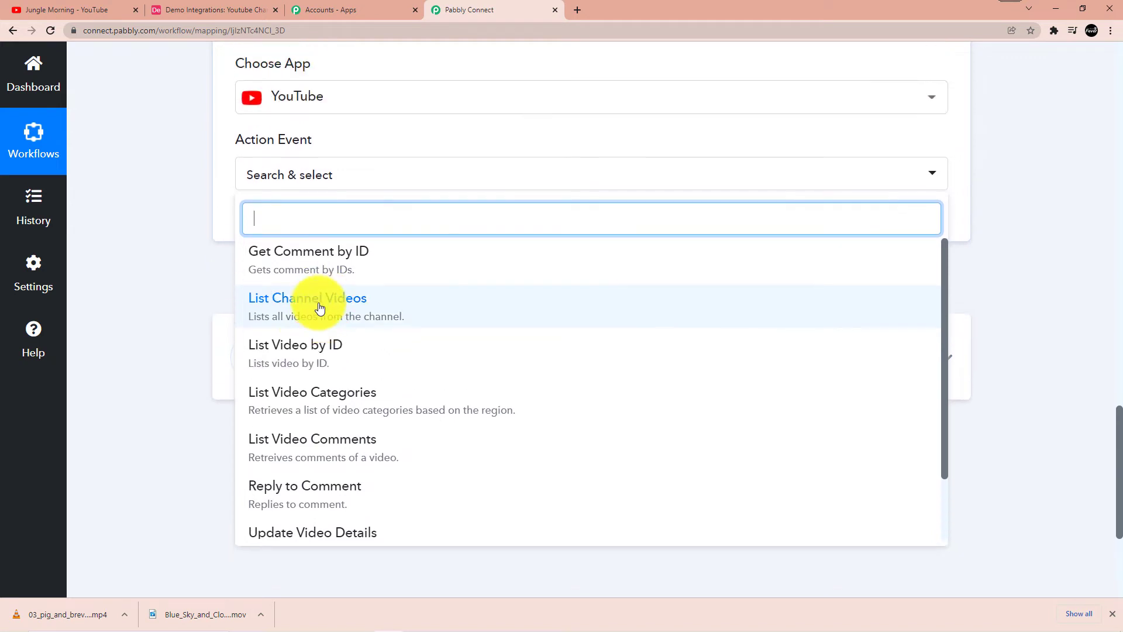
{"action": "left_click", "coordinate": [314, 346]}
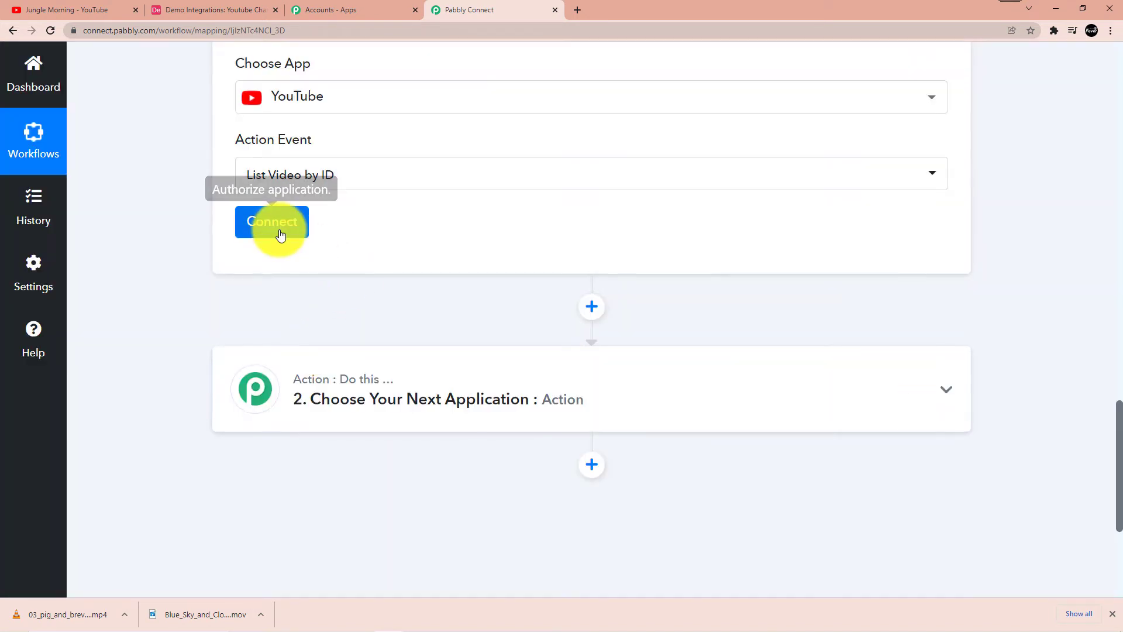
- Connect the List Video by ID action using the existing YouTube connection
{"action": "left_click", "coordinate": [272, 228]}
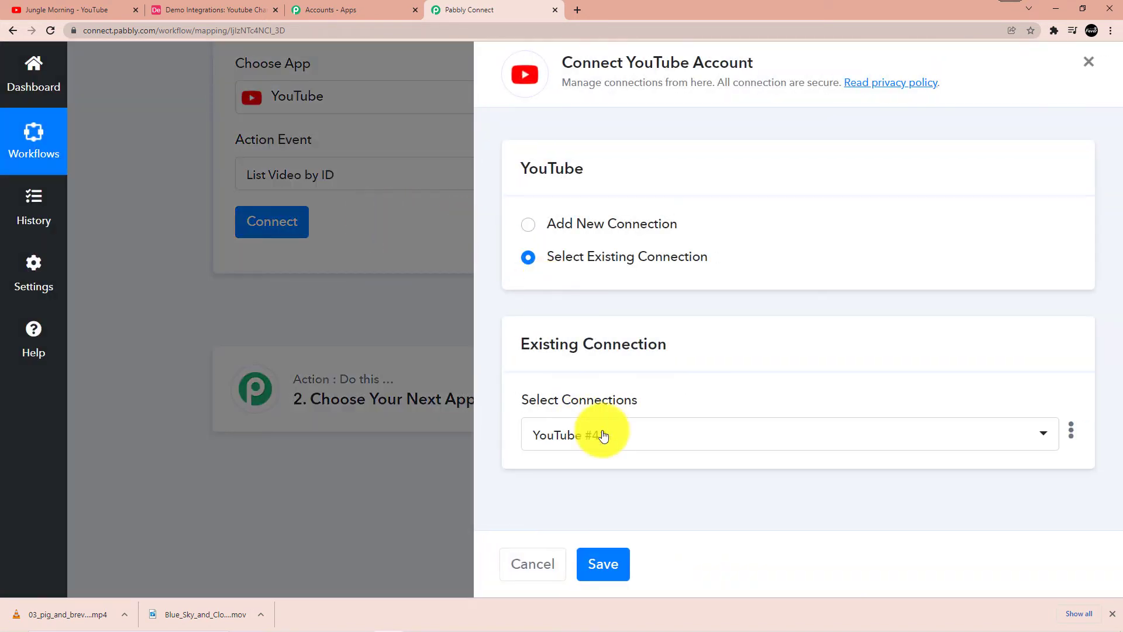
{"action": "left_click", "coordinate": [605, 564]}
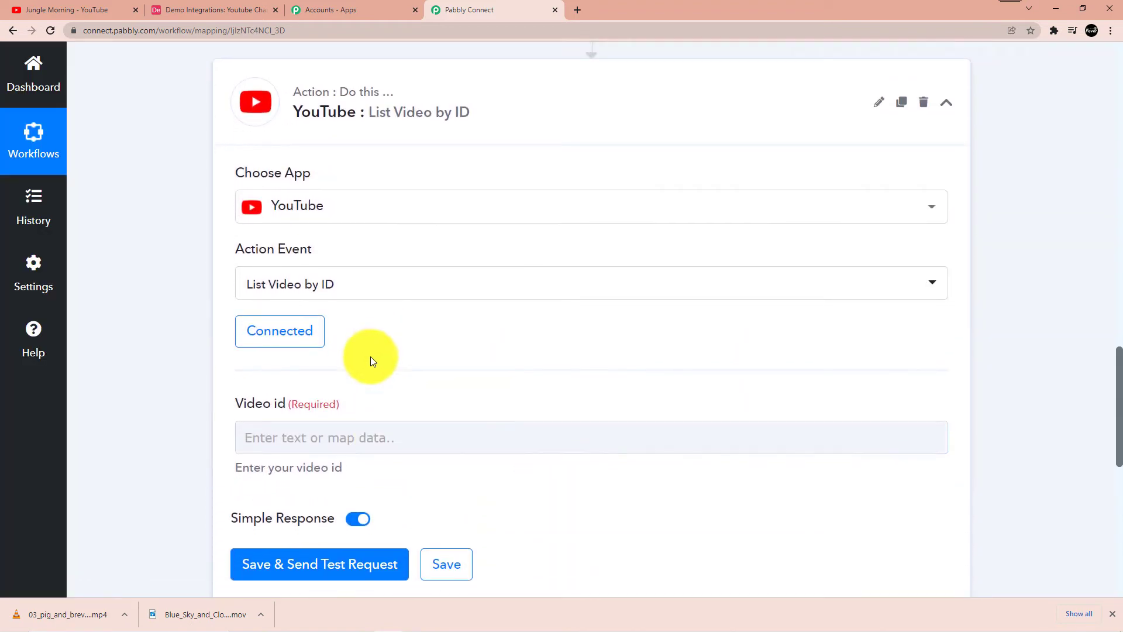
{"action": "left_click", "coordinate": [316, 326]}
- Map the required Video id to the trigger's Snippet VideoId, then save the action and send a test request
{"action": "scroll", "coordinate": [376, 389], "scroll_direction": "down", "scroll_amount": 2}
{"action": "left_click", "coordinate": [403, 337]}
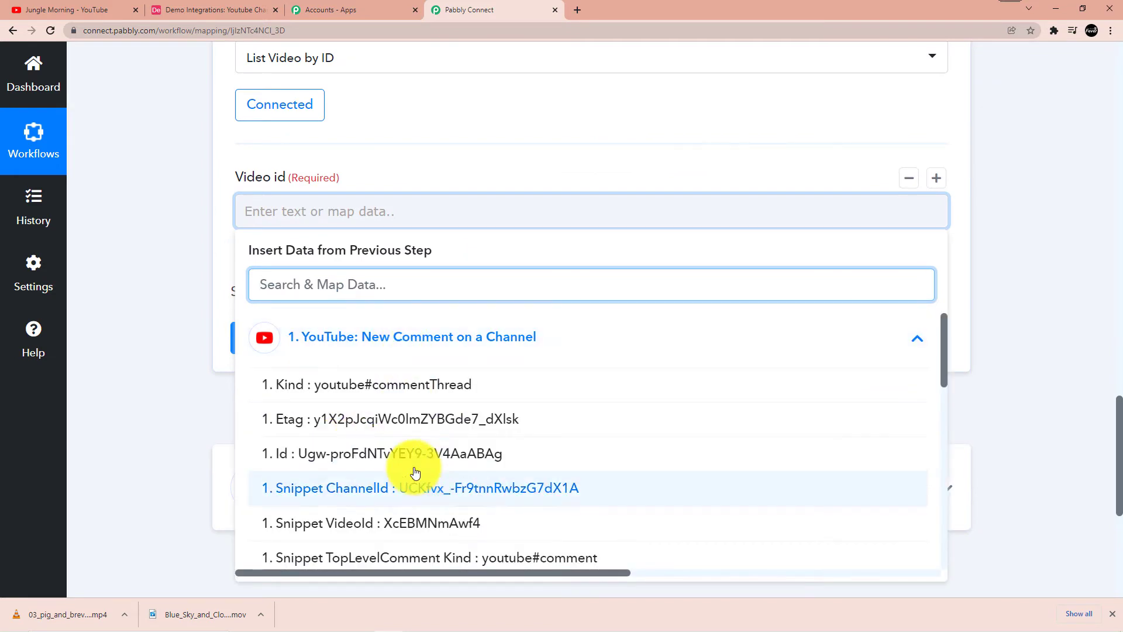
{"action": "scroll", "coordinate": [402, 456], "scroll_direction": "down", "scroll_amount": 2}
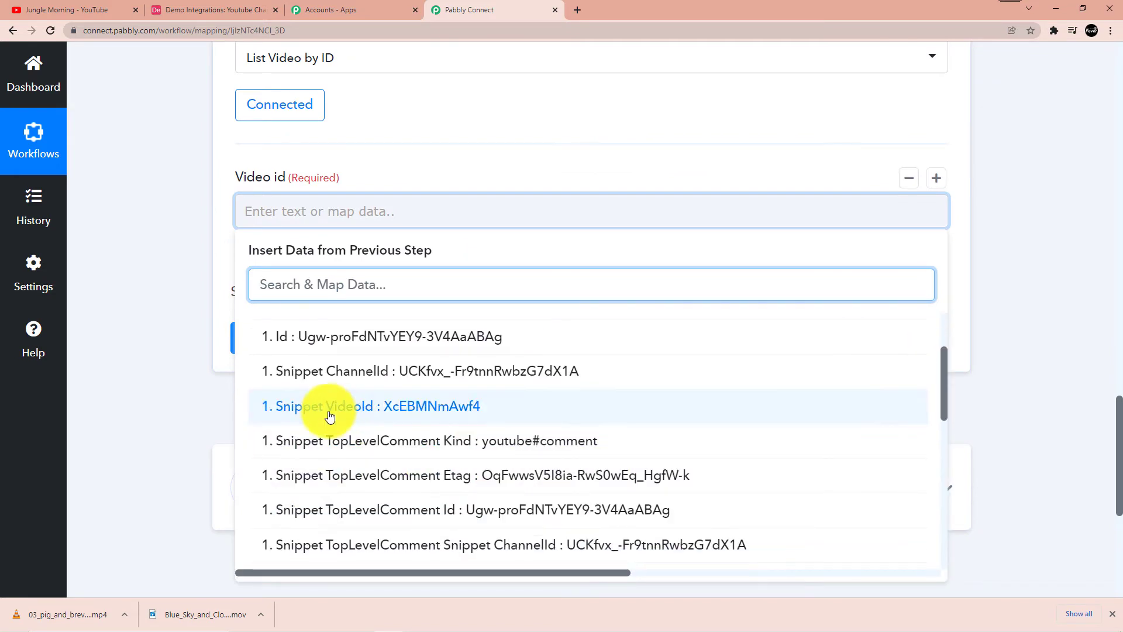
{"action": "left_click", "coordinate": [403, 413]}
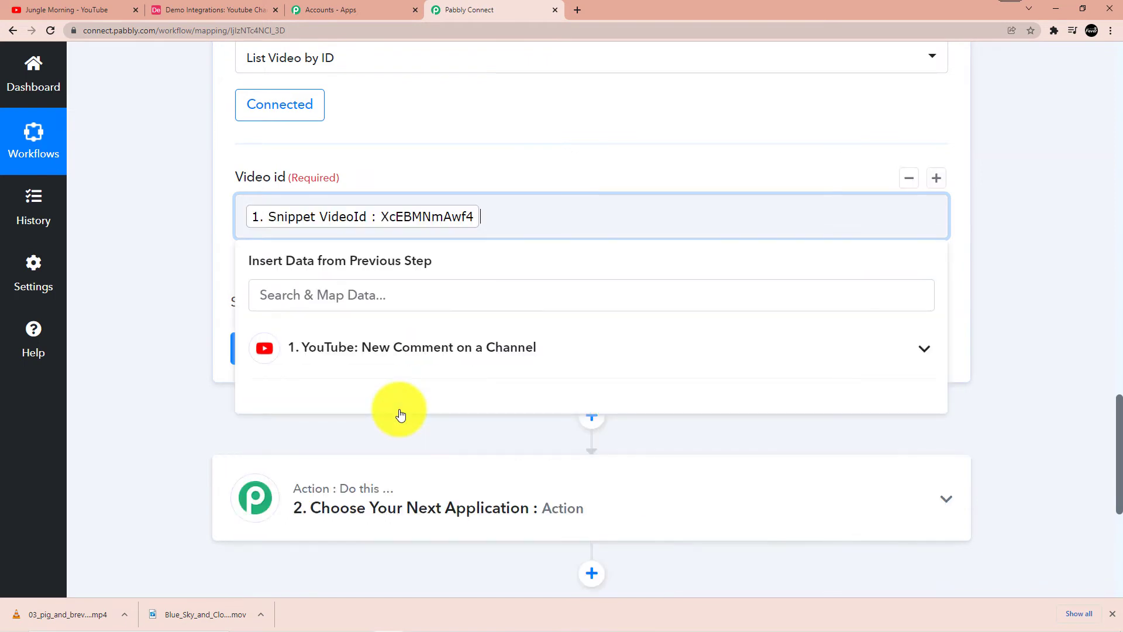
{"action": "left_click", "coordinate": [172, 311]}
{"action": "left_click", "coordinate": [301, 351]}
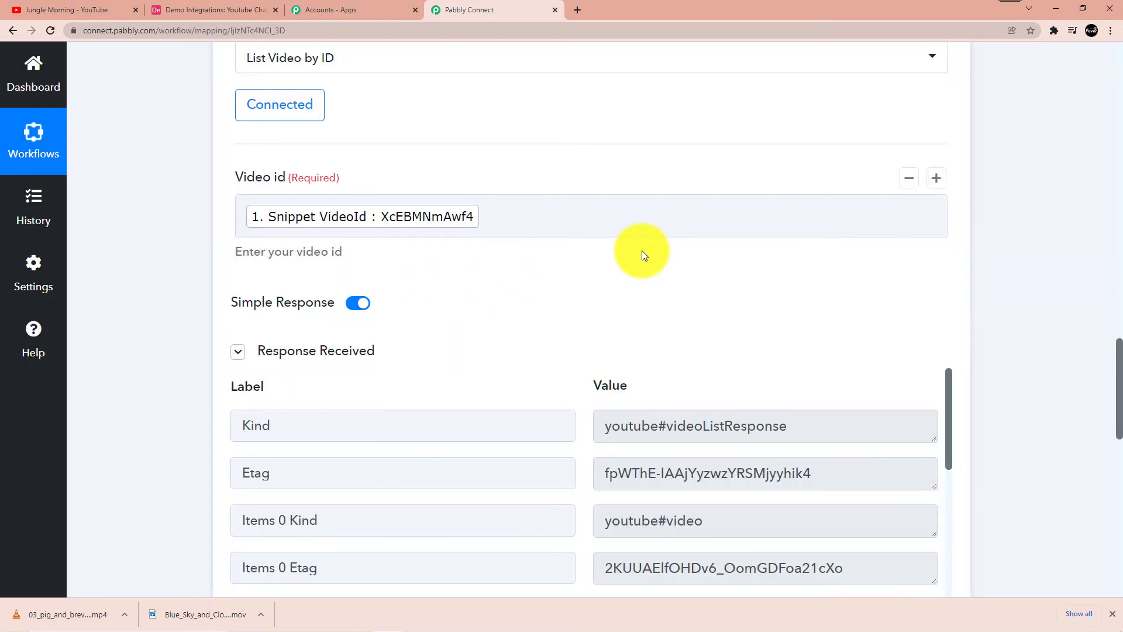
- Compare the title and description in the List Video by ID response with the YouTube video page, then return to the workflow
{"action": "scroll", "coordinate": [641, 253], "scroll_direction": "down", "scroll_amount": 3}
{"action": "scroll", "coordinate": [639, 258], "scroll_direction": "down", "scroll_amount": 4}
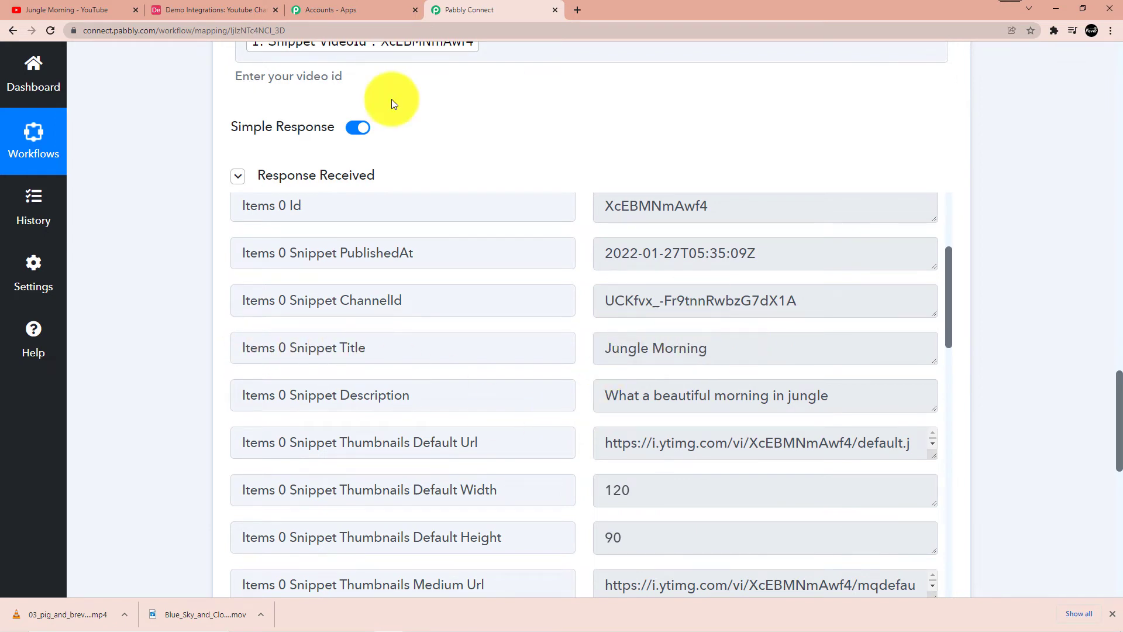
{"action": "left_click", "coordinate": [51, 1]}
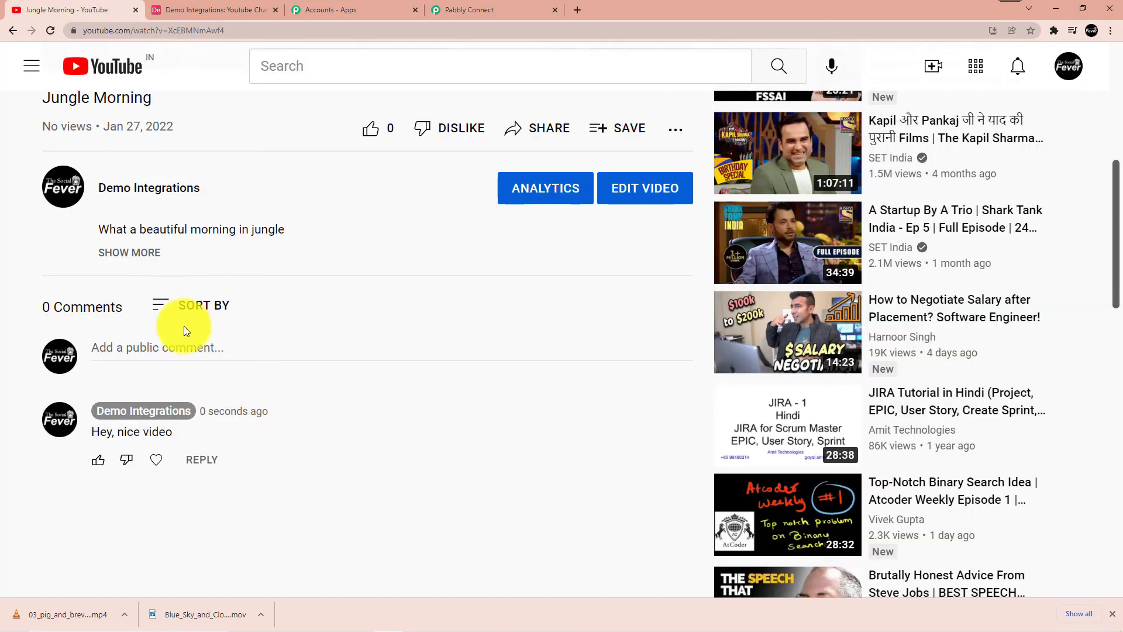
{"action": "scroll", "coordinate": [181, 321], "scroll_direction": "up", "scroll_amount": 7}
{"action": "scroll", "coordinate": [189, 422], "scroll_direction": "down", "scroll_amount": 2}
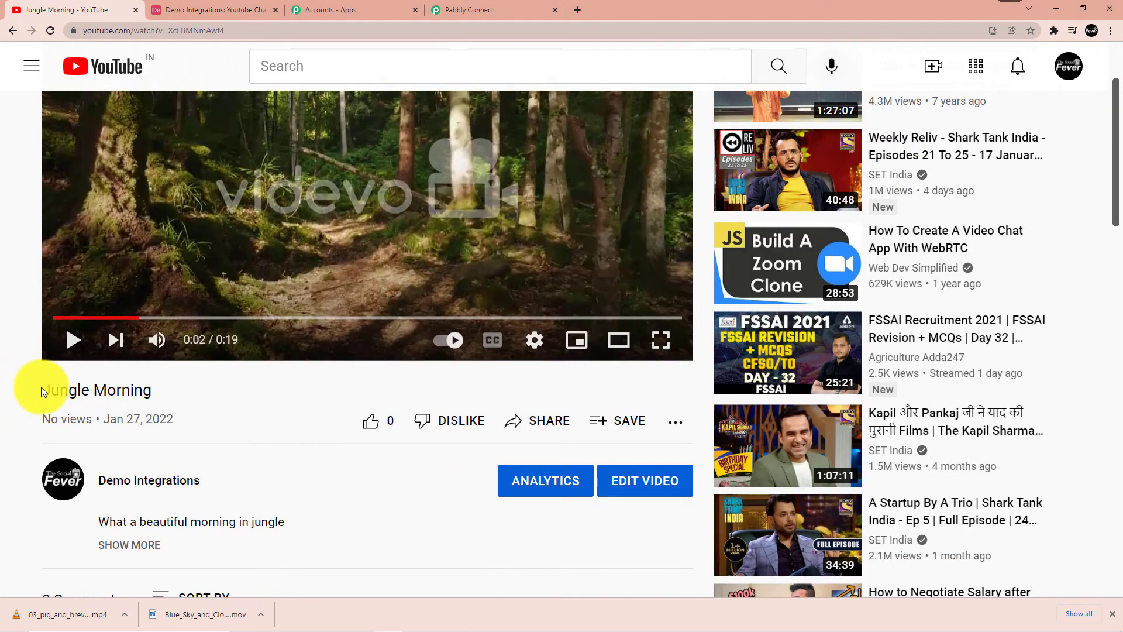
{"action": "left_click_drag", "start_coordinate": [41, 388], "coordinate": [199, 402]}
{"action": "scroll", "coordinate": [229, 388], "scroll_direction": "down", "scroll_amount": 5}
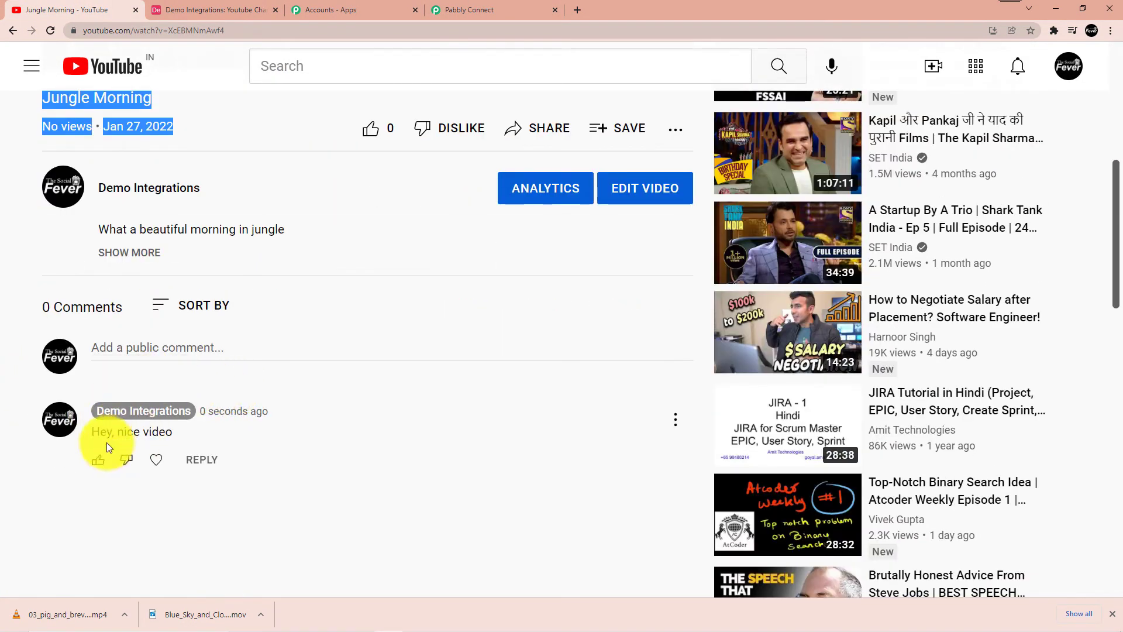
{"action": "scroll", "coordinate": [168, 435], "scroll_direction": "up", "scroll_amount": 3}
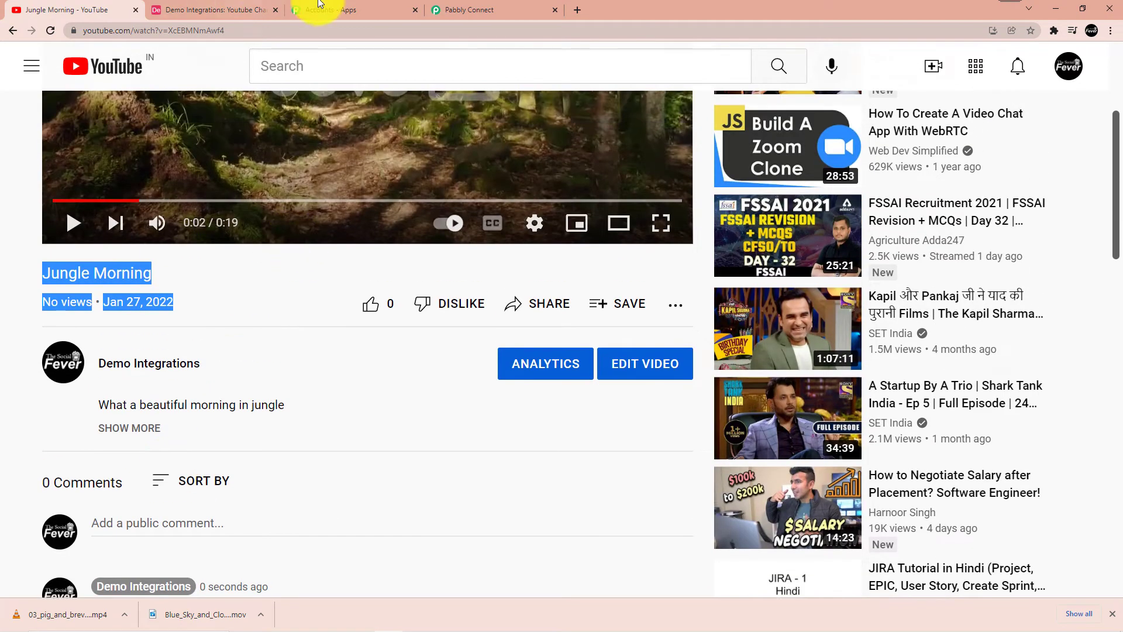
{"action": "left_click", "coordinate": [158, 8]}
{"action": "left_click", "coordinate": [328, 8]}
{"action": "left_click", "coordinate": [469, 9]}
- Choose Airtable as the app for the workflow's next action step and set its event to Create Record
{"action": "scroll", "coordinate": [484, 358], "scroll_direction": "down", "scroll_amount": 6}
{"action": "scroll", "coordinate": [1007, 392], "scroll_direction": "down", "scroll_amount": 8}
{"action": "scroll", "coordinate": [819, 439], "scroll_direction": "up", "scroll_amount": 3}
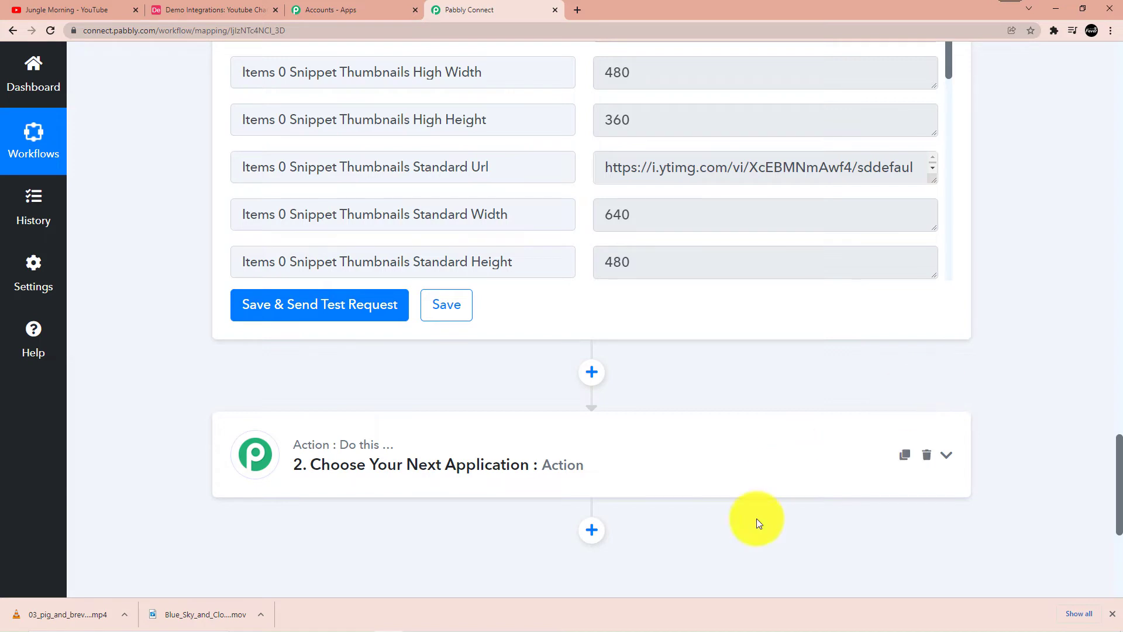
{"action": "left_click", "coordinate": [527, 465]}
{"action": "left_click", "coordinate": [404, 453]}
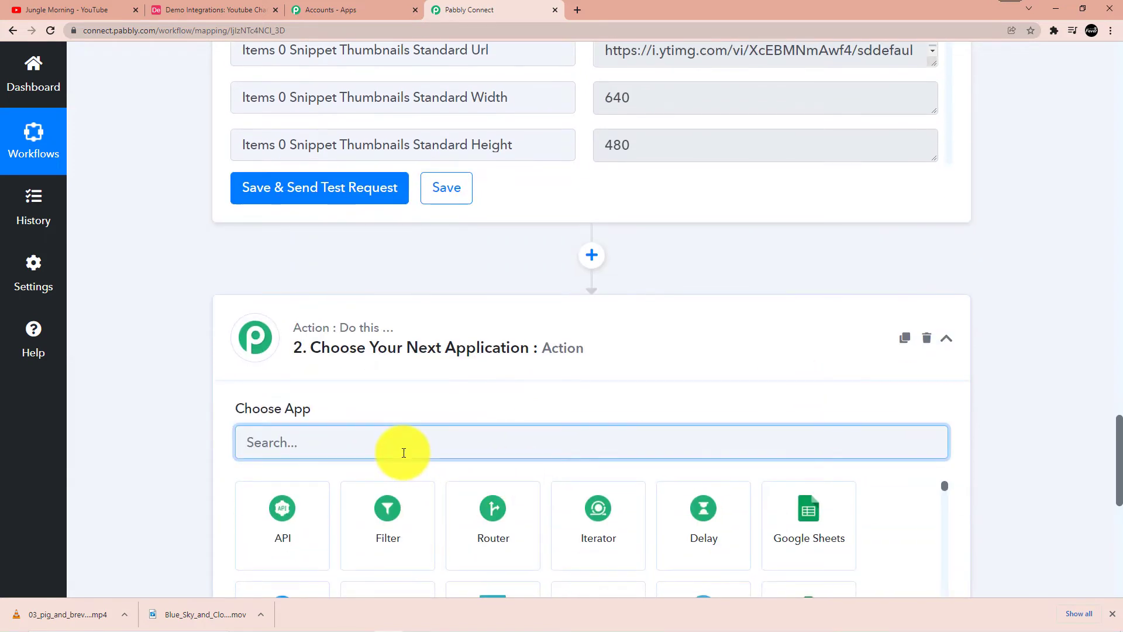
{"action": "type", "text": "Airtable"}
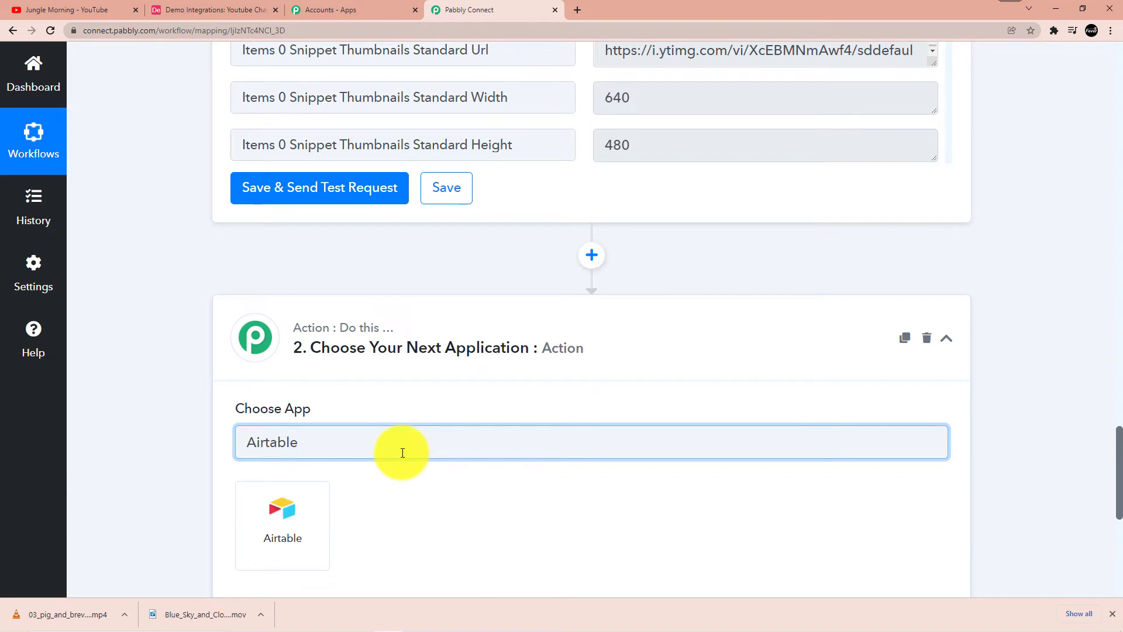
{"action": "scroll", "coordinate": [402, 452], "scroll_direction": "down", "scroll_amount": 3}
{"action": "left_click", "coordinate": [292, 362]}
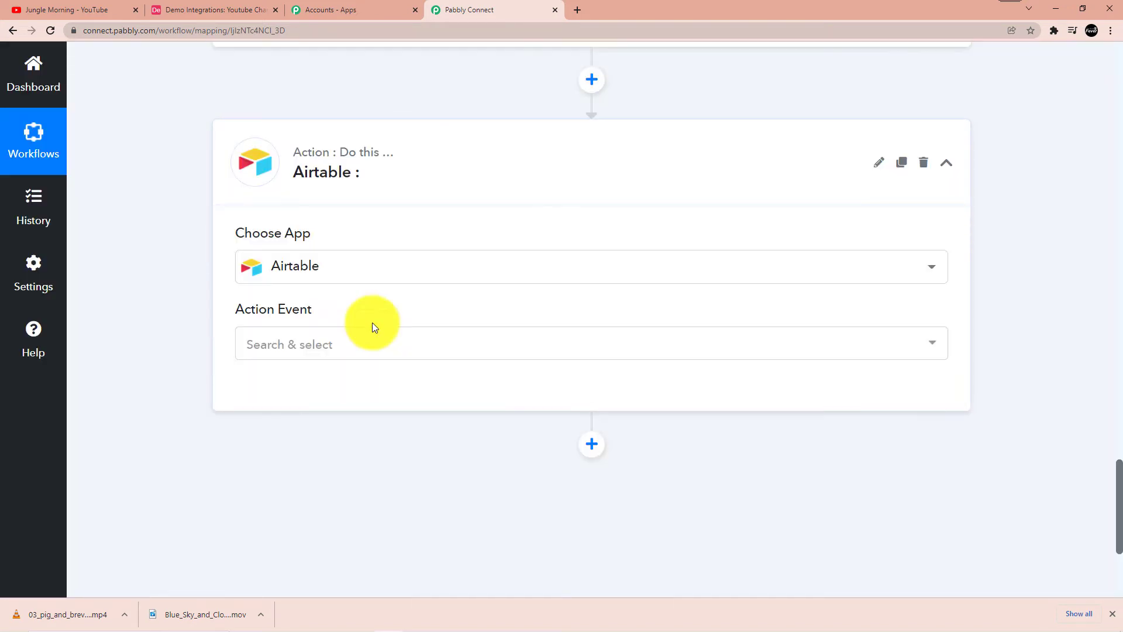
{"action": "left_click", "coordinate": [349, 345]}
{"action": "left_click", "coordinate": [343, 170]}
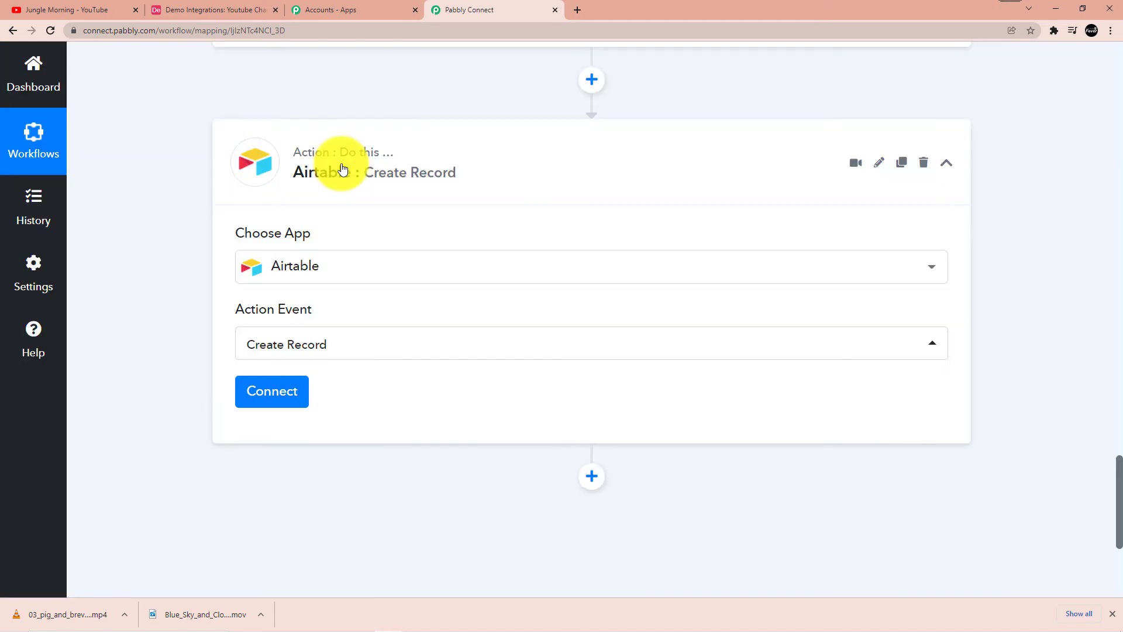
- Start connecting the Airtable action and delete the existing connection Airtable #45
{"action": "left_click", "coordinate": [274, 391]}
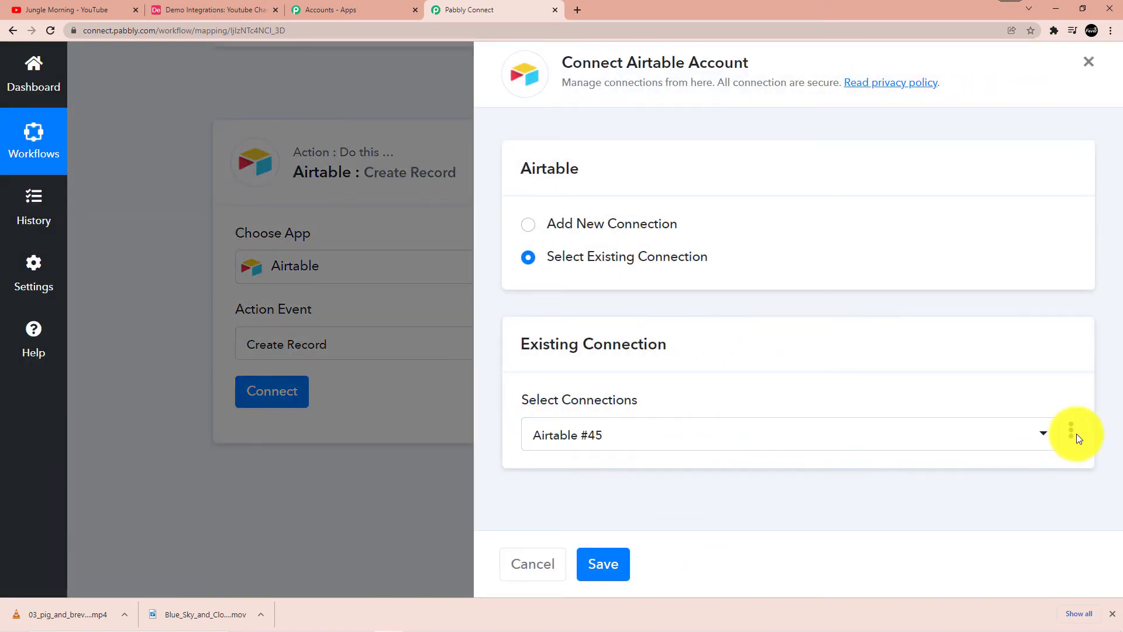
{"action": "left_click", "coordinate": [1075, 432]}
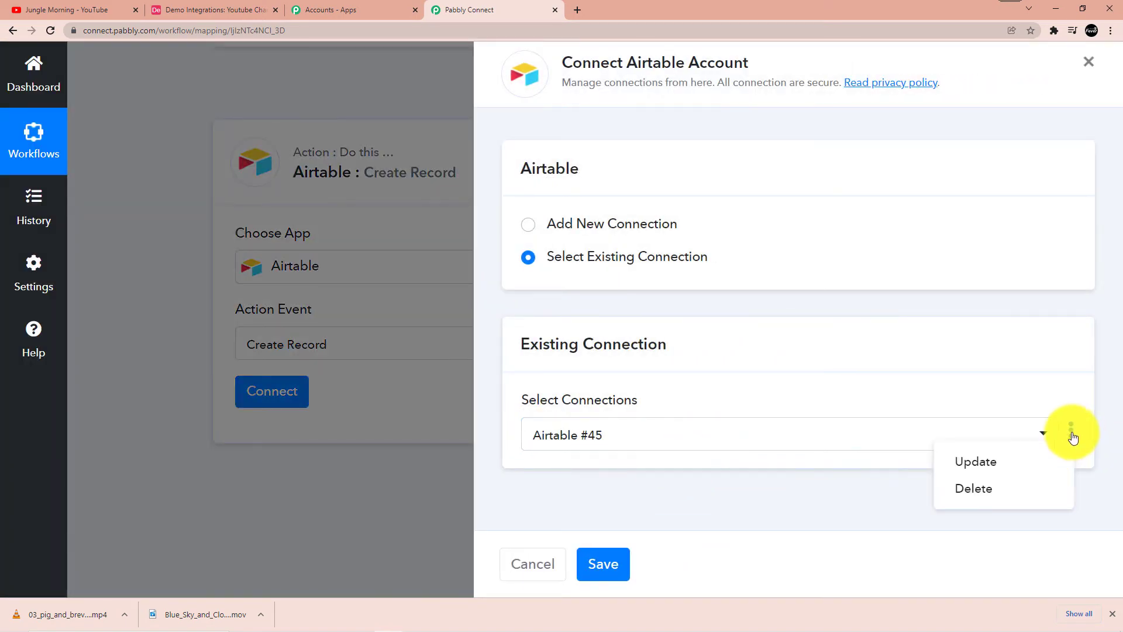
{"action": "left_click", "coordinate": [995, 490]}
{"action": "left_click", "coordinate": [554, 404]}
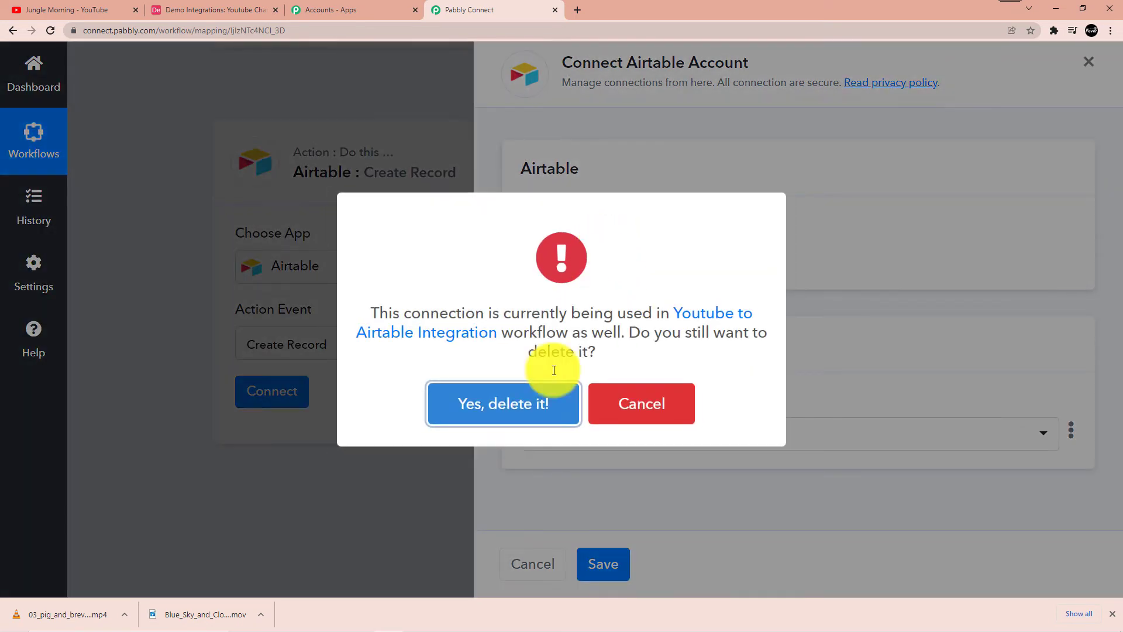
{"action": "left_click", "coordinate": [567, 388]}
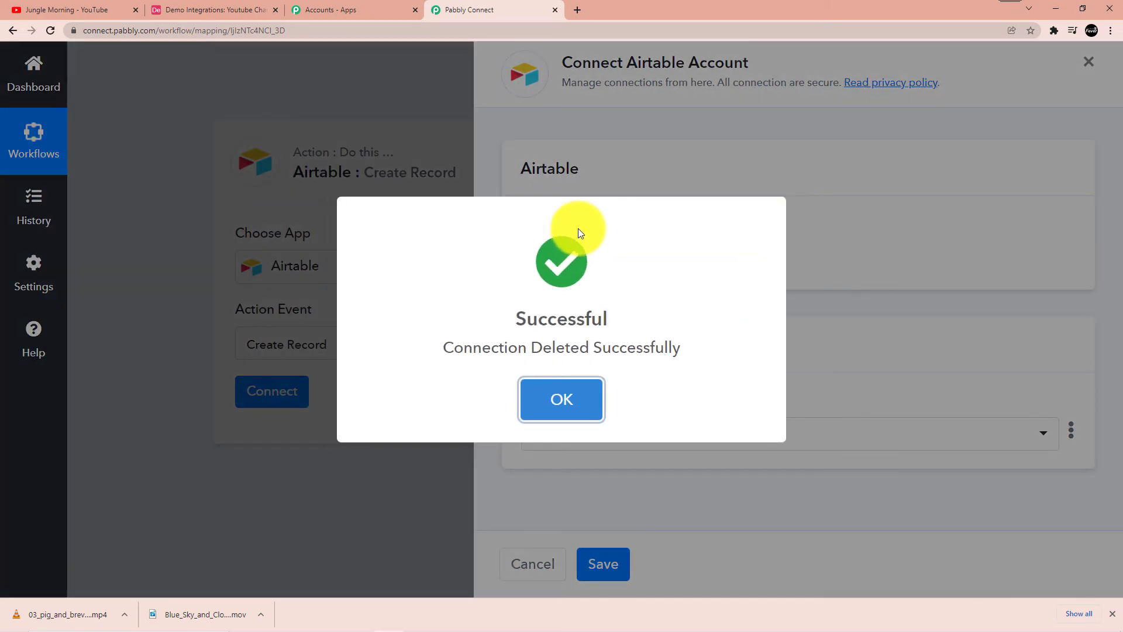
{"action": "left_click", "coordinate": [578, 395]}
- Choose to add a new Airtable connection, then switch to Airtable and open the account page's API section
{"action": "left_click", "coordinate": [576, 222]}
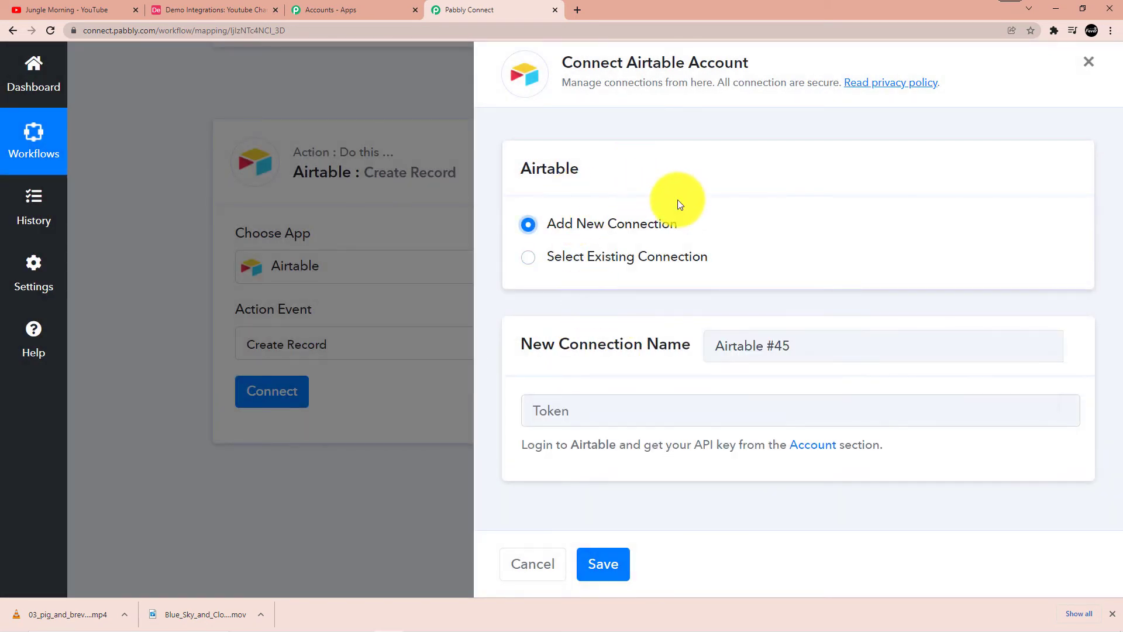
{"action": "left_click", "coordinate": [592, 407]}
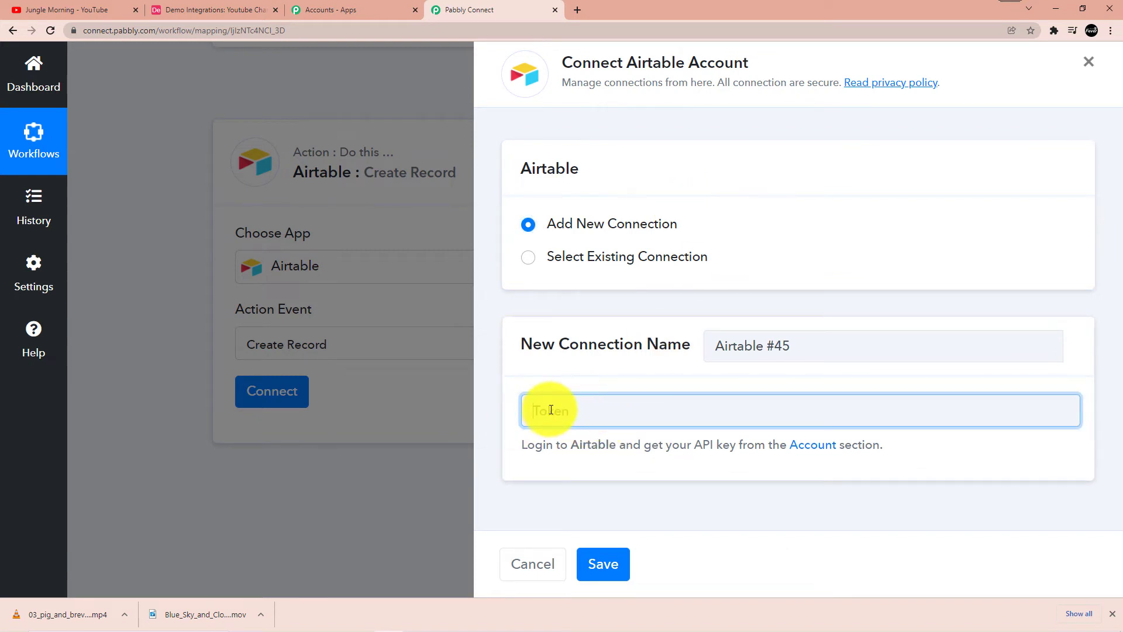
{"action": "left_click", "coordinate": [210, 7]}
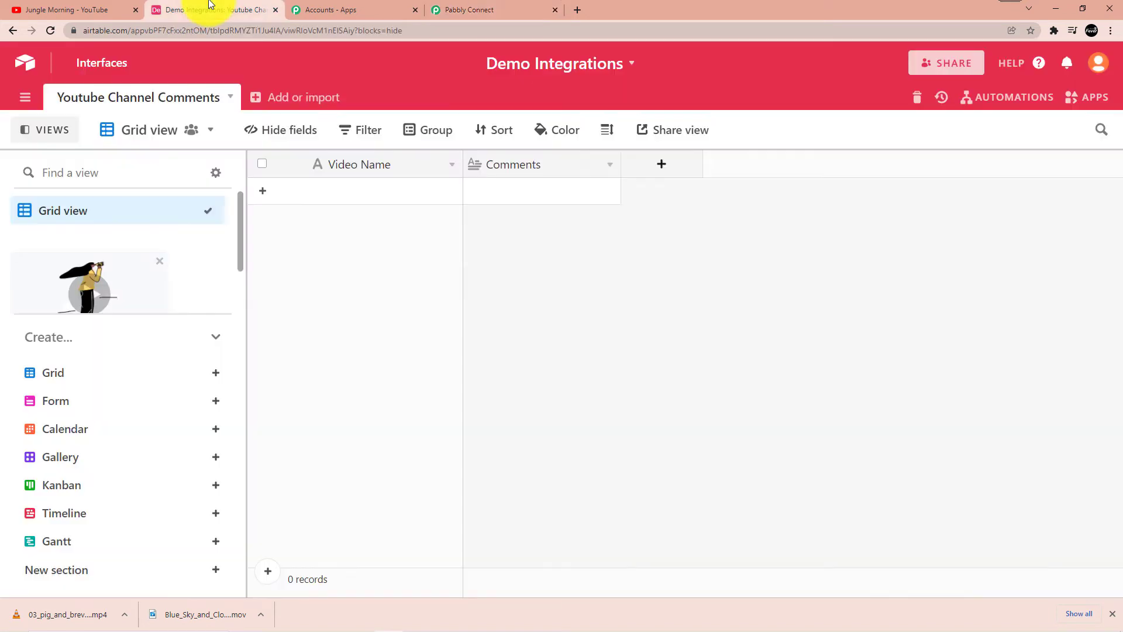
{"action": "left_click", "coordinate": [1100, 69]}
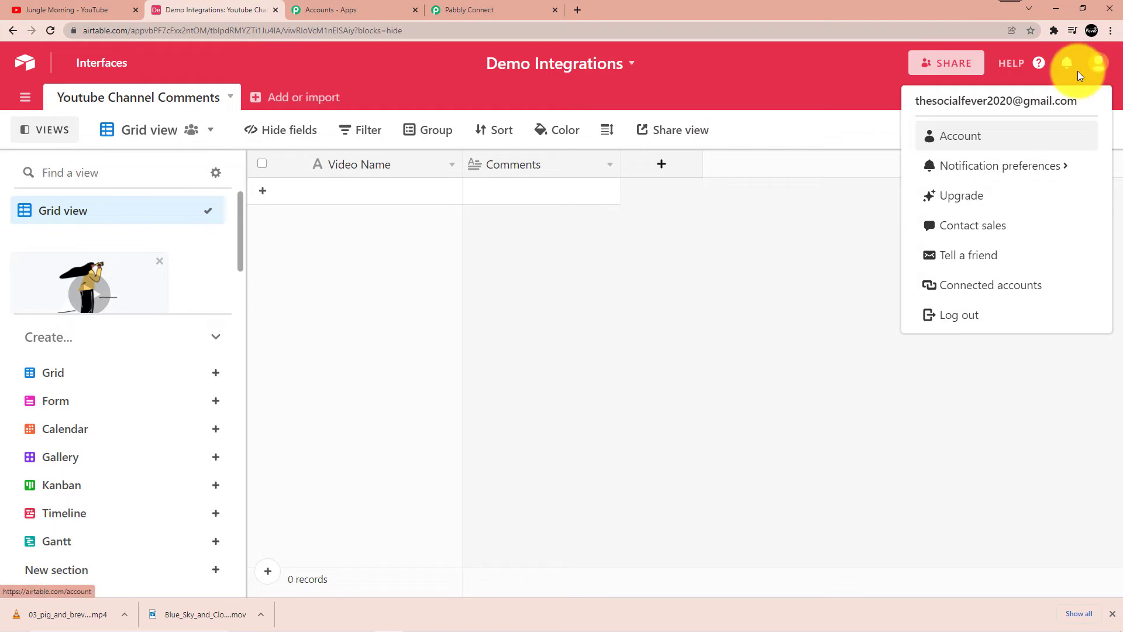
{"action": "left_click", "coordinate": [959, 138]}
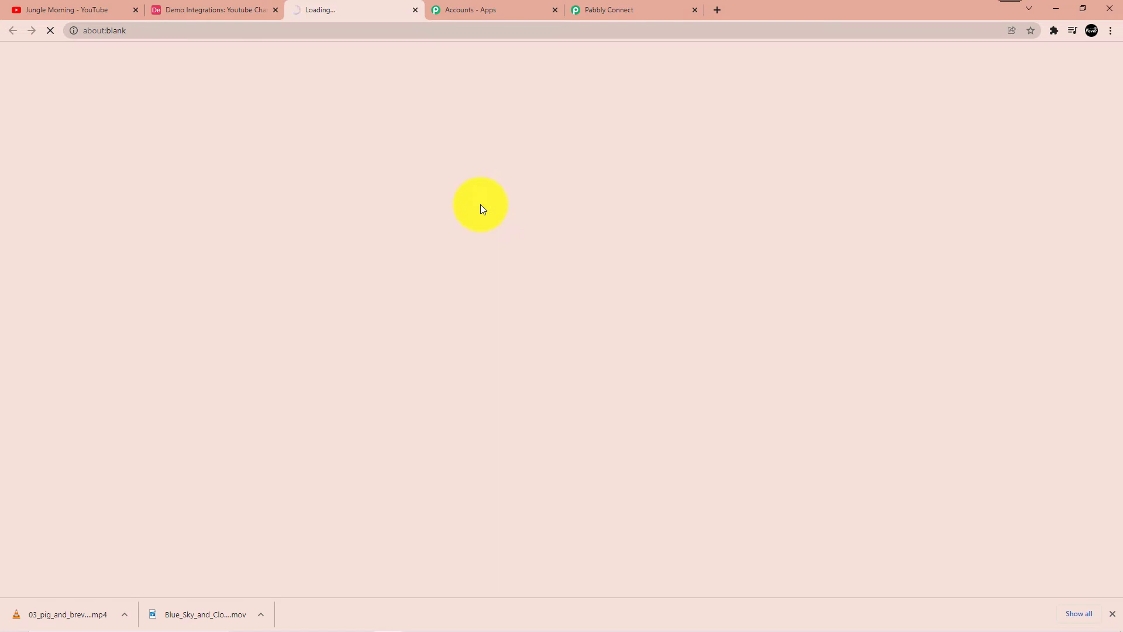
{"action": "scroll", "coordinate": [468, 212], "scroll_direction": "down", "scroll_amount": 4}
{"action": "scroll", "coordinate": [535, 195], "scroll_direction": "down", "scroll_amount": 3}
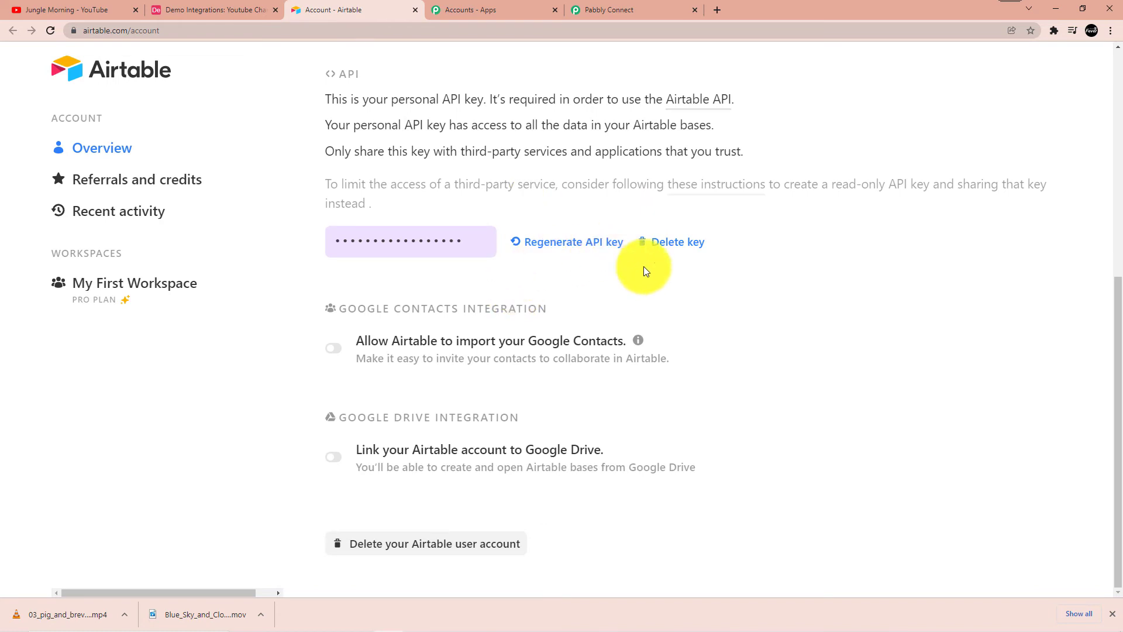
- Copy the personal API key from the Airtable account and paste it as the new connection's token in Pabbly Connect
{"action": "double_click", "coordinate": [455, 245]}
{"action": "right_click", "coordinate": [445, 241]}
{"action": "left_click", "coordinate": [462, 251]}
{"action": "left_click", "coordinate": [173, 6]}
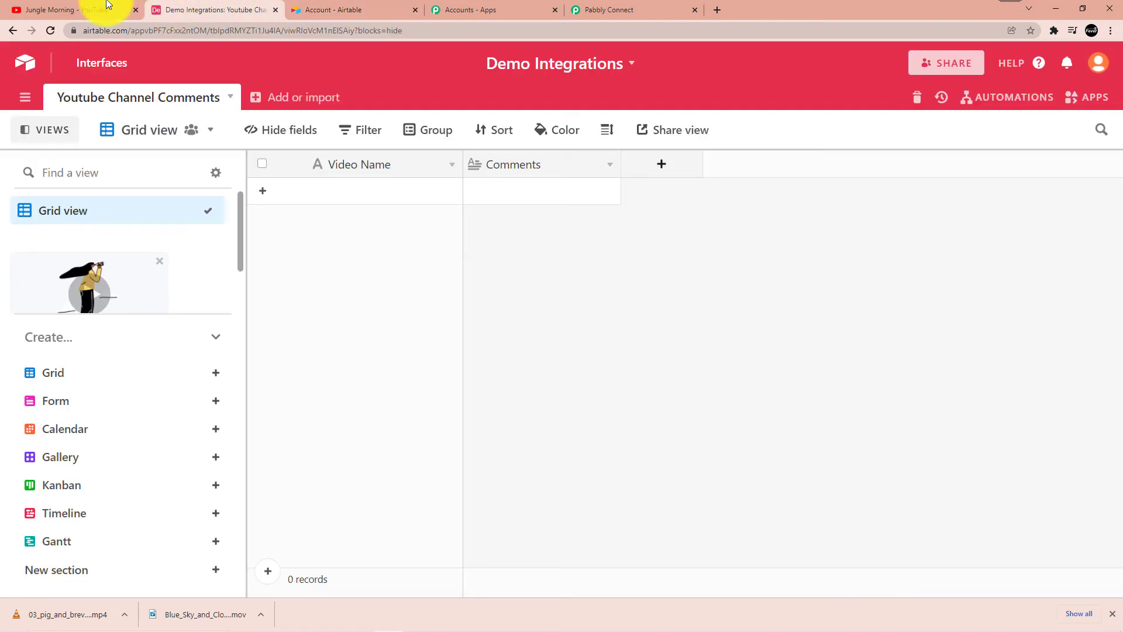
{"action": "left_click", "coordinate": [636, 7]}
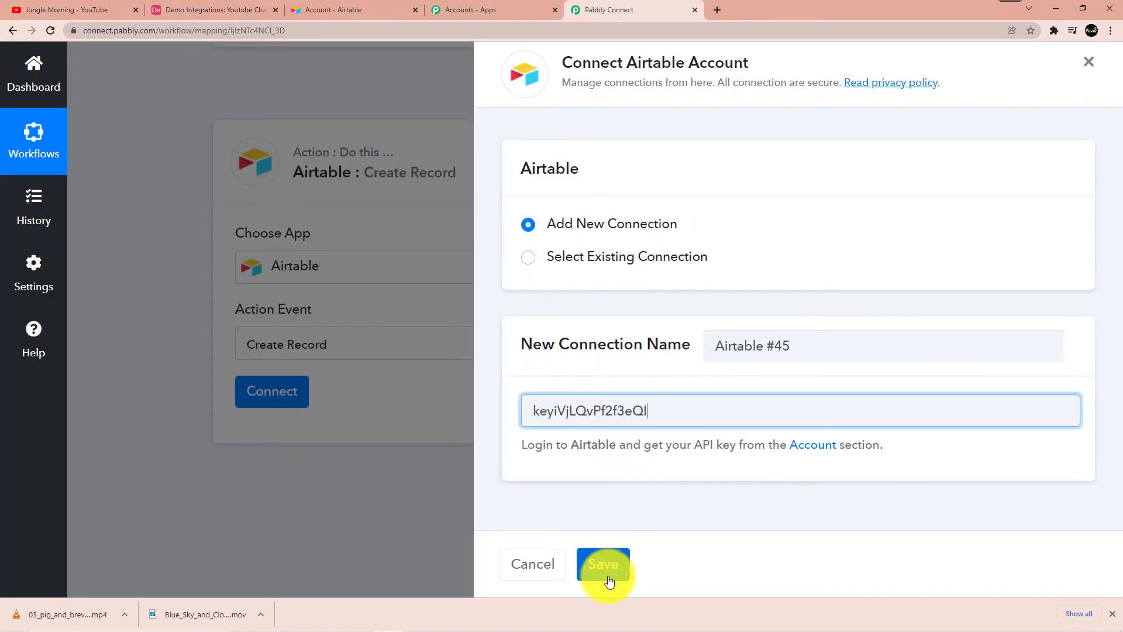
- Save the new Airtable connection for the Create Record action
{"action": "left_click", "coordinate": [603, 565]}
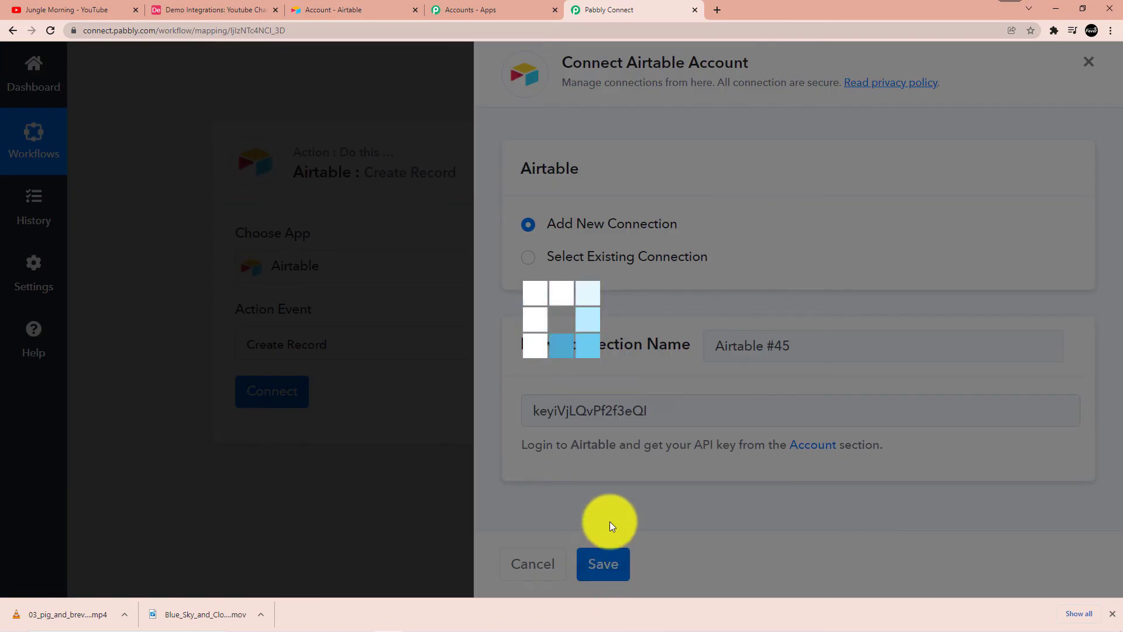
{"action": "scroll", "coordinate": [463, 380], "scroll_direction": "down", "scroll_amount": 2}
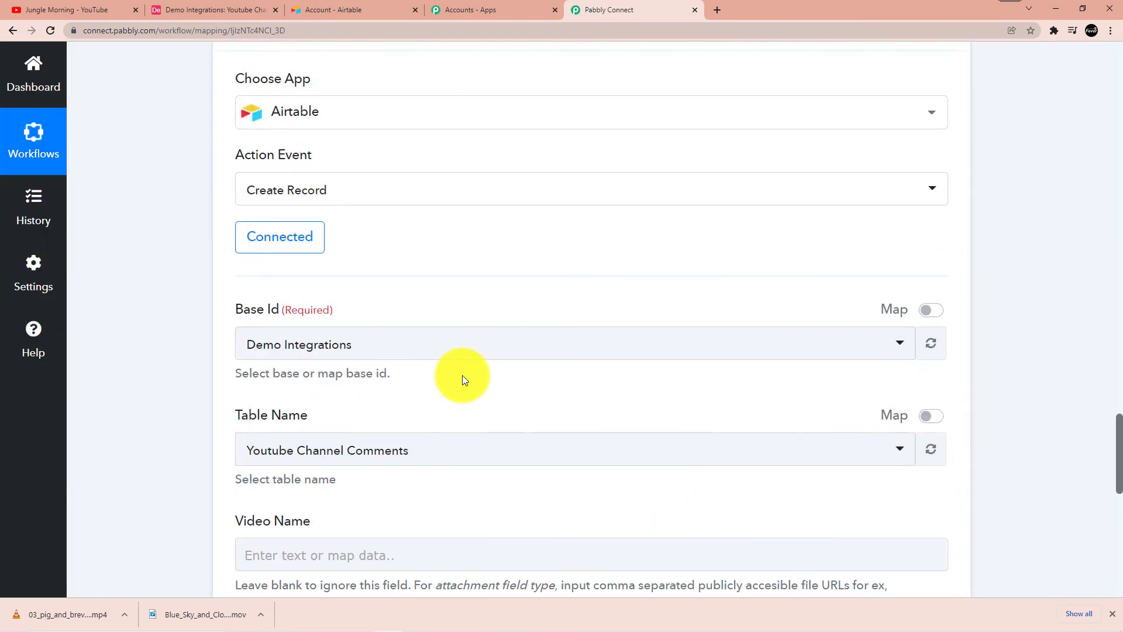
{"action": "scroll", "coordinate": [462, 376], "scroll_direction": "down", "scroll_amount": 1}
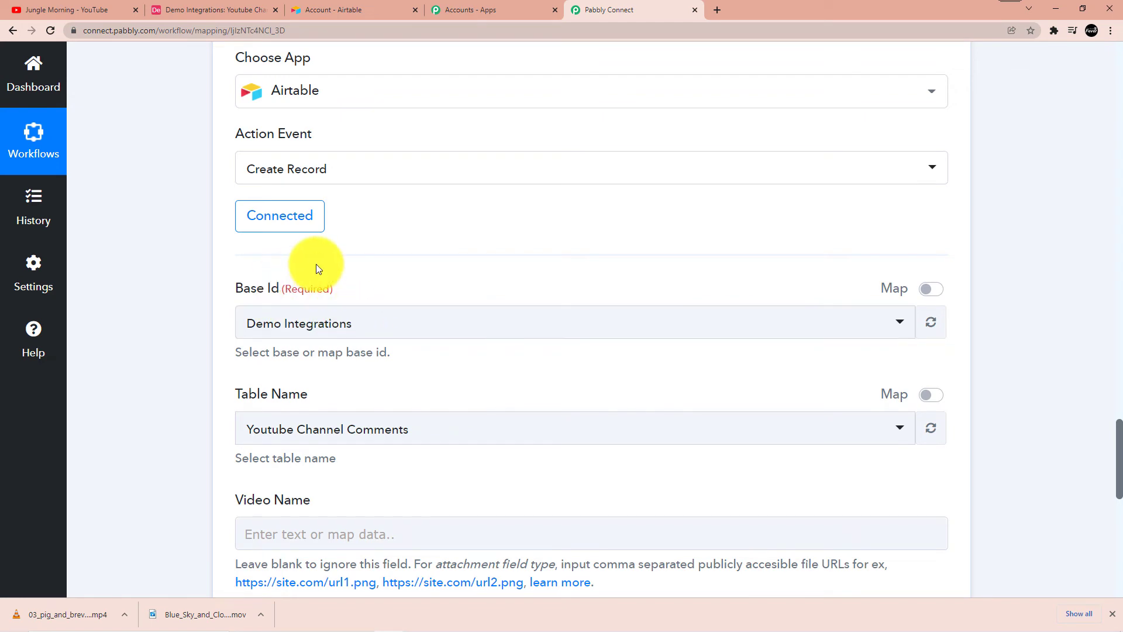
{"action": "scroll", "coordinate": [318, 269], "scroll_direction": "down", "scroll_amount": 1}
- Examine the bases available for the Airtable action's Base Id
{"action": "left_click", "coordinate": [890, 261]}
{"action": "left_click", "coordinate": [832, 272]}
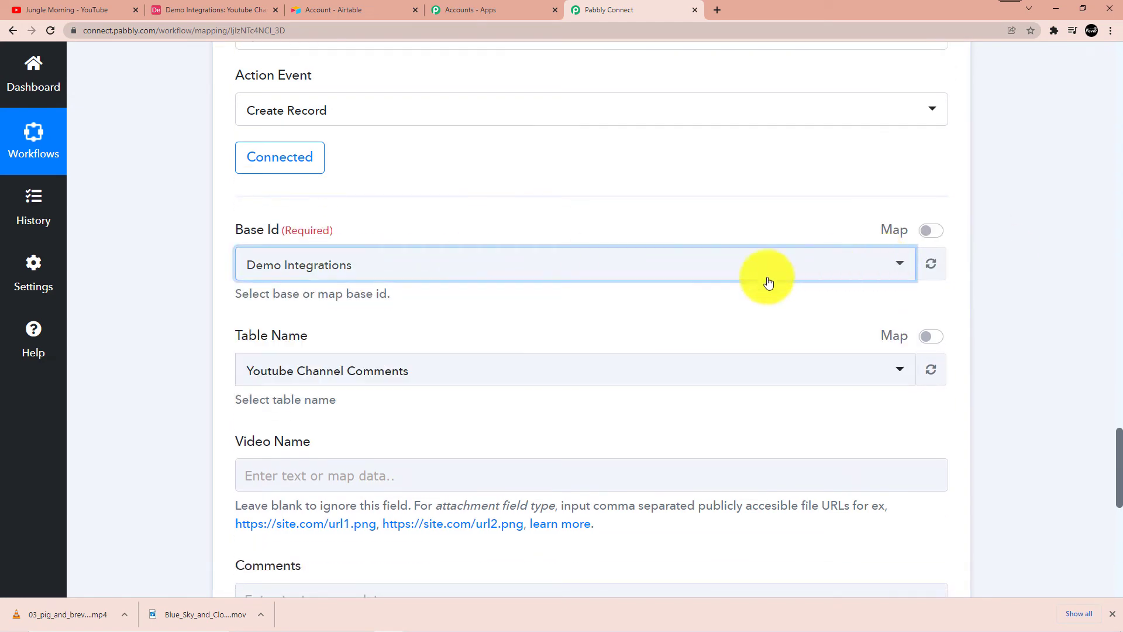
{"action": "scroll", "coordinate": [339, 351], "scroll_direction": "down", "scroll_amount": 2}
{"action": "scroll", "coordinate": [415, 281], "scroll_direction": "up", "scroll_amount": 1}
{"action": "scroll", "coordinate": [412, 286], "scroll_direction": "up", "scroll_amount": 2}
{"action": "left_click", "coordinate": [420, 323]}
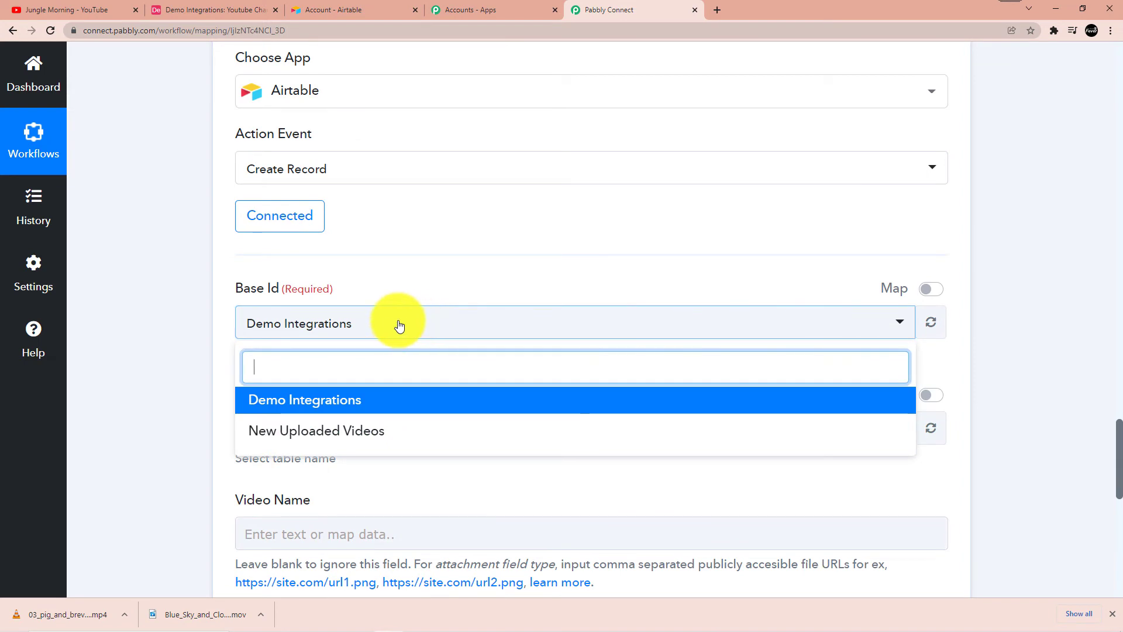
{"action": "scroll", "coordinate": [352, 356], "scroll_direction": "down", "scroll_amount": 1}
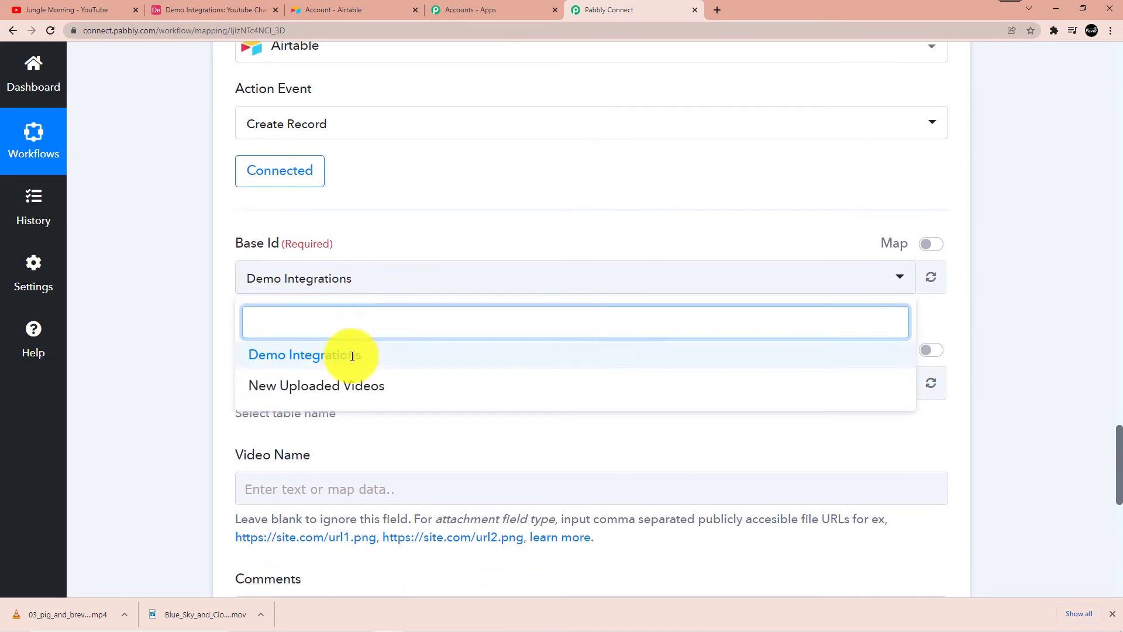
{"action": "left_click", "coordinate": [349, 273]}
- Check the workspace's bases in Airtable, return to Pabbly Connect and select Demo Integrations as the Base Id
{"action": "left_click", "coordinate": [220, 9]}
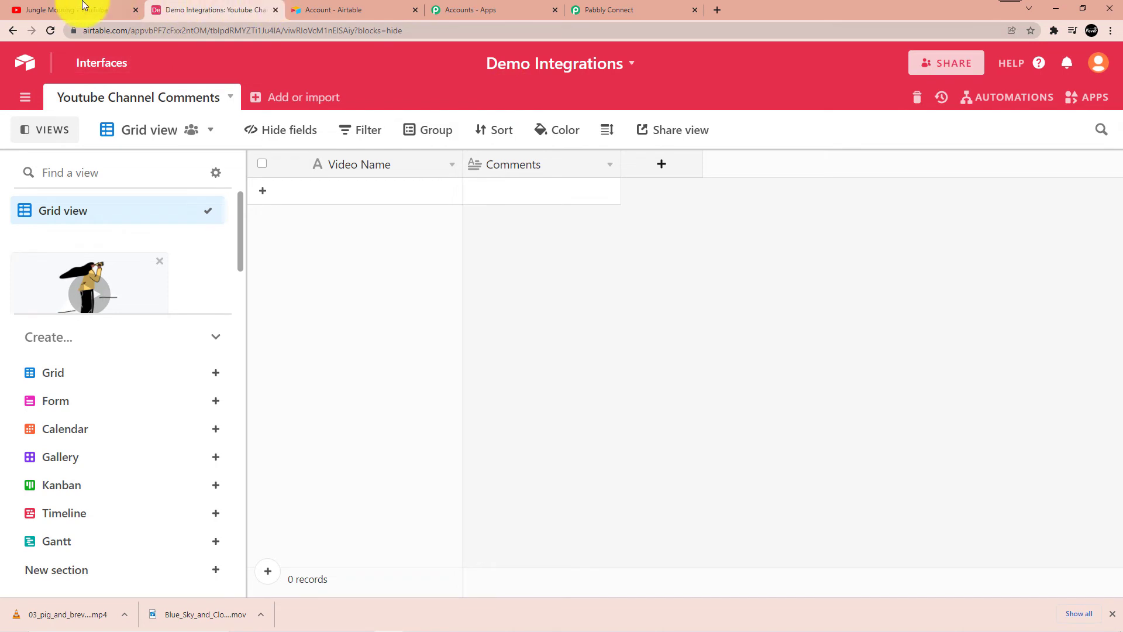
{"action": "left_click", "coordinate": [26, 60]}
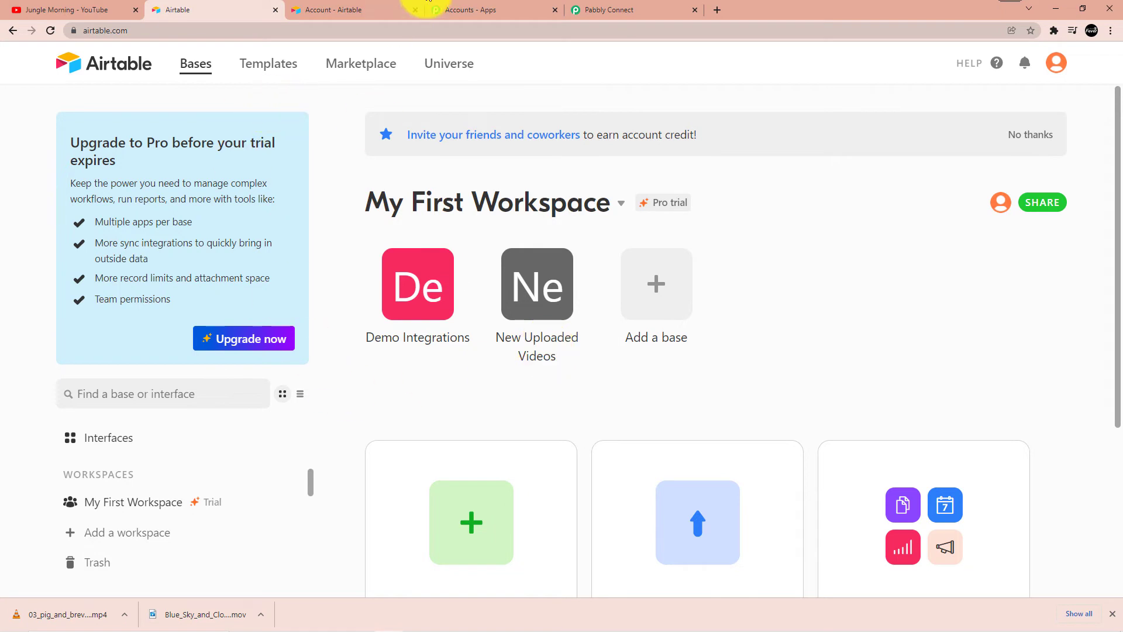
{"action": "left_click", "coordinate": [632, 9]}
{"action": "left_click", "coordinate": [397, 261]}
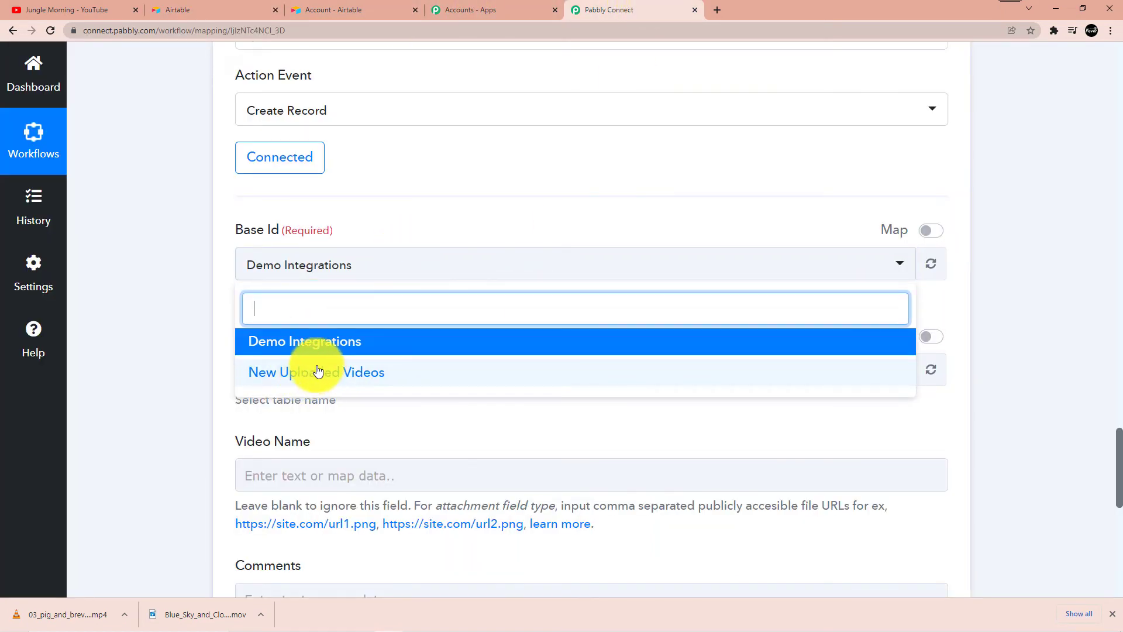
{"action": "left_click", "coordinate": [298, 342]}
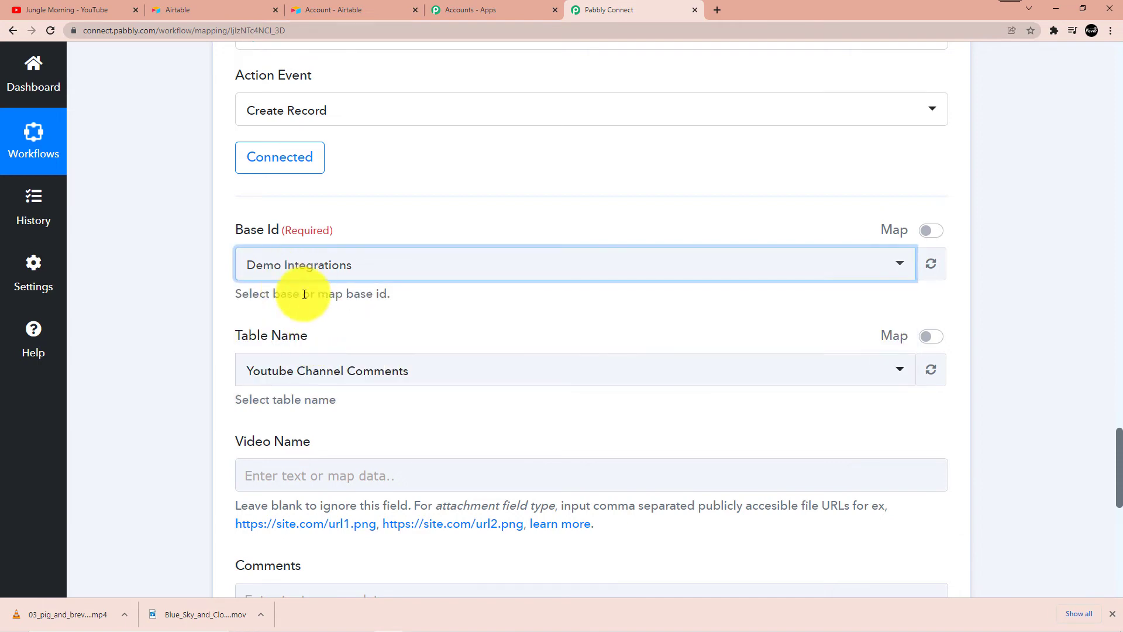
- Switch to Airtable, reopen the Demo Integrations base and return to the Pabbly Connect workflow
{"action": "left_click", "coordinate": [76, 6]}
{"action": "left_click", "coordinate": [175, 8]}
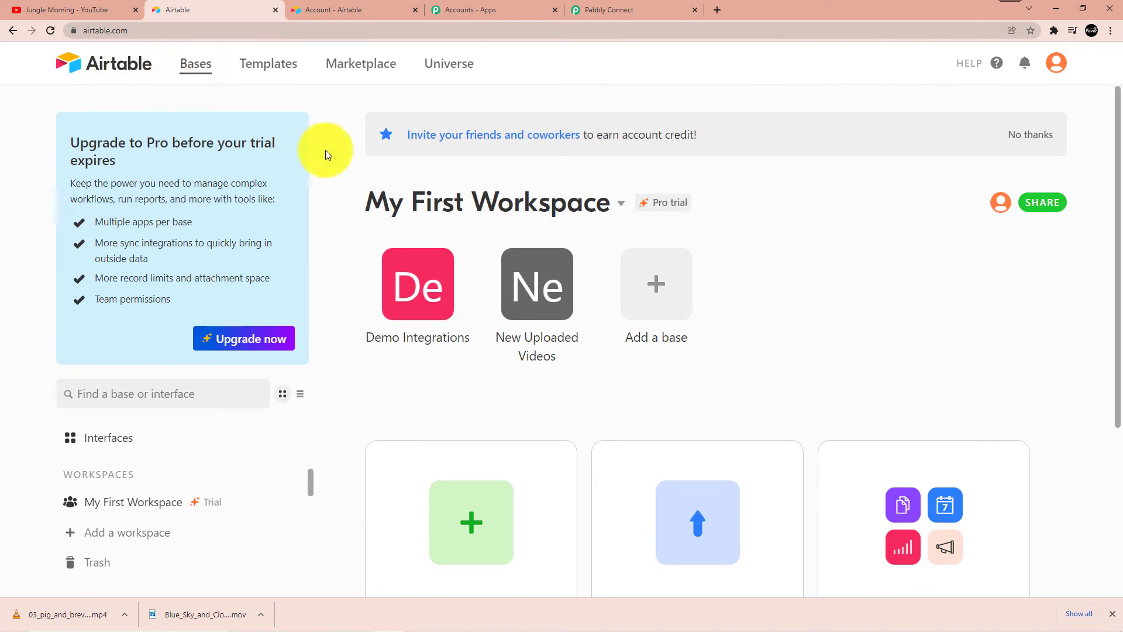
{"action": "left_click", "coordinate": [423, 300]}
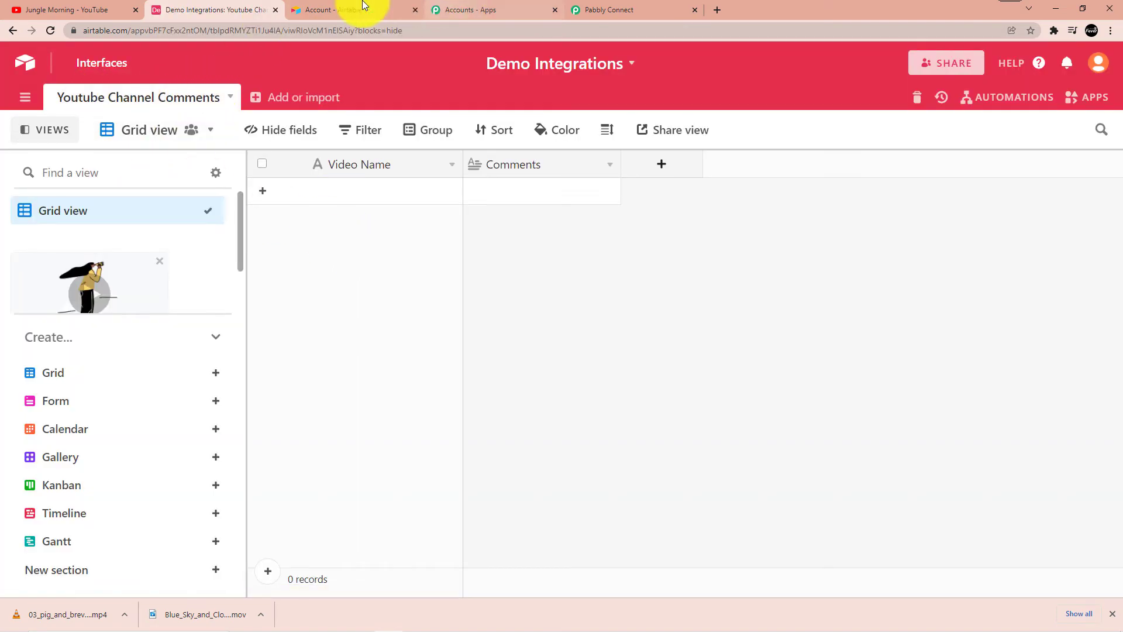
{"action": "left_click", "coordinate": [380, 10]}
{"action": "left_click", "coordinate": [619, 12]}
- Select Youtube Channel Comments as the Airtable action's table
{"action": "scroll", "coordinate": [476, 281], "scroll_direction": "down", "scroll_amount": 2}
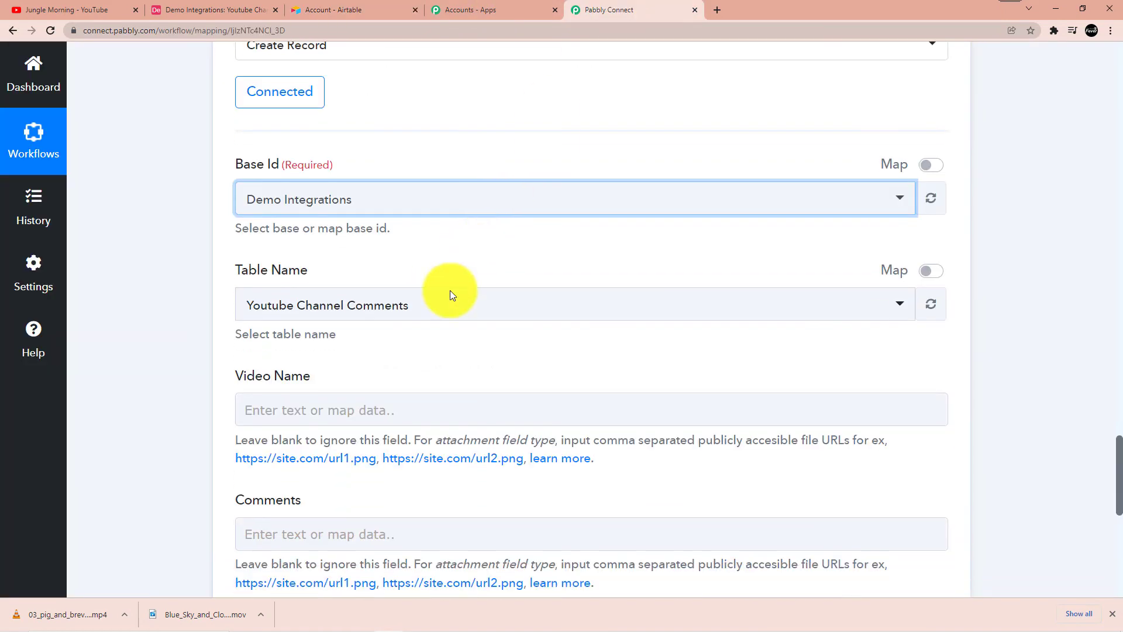
{"action": "left_click", "coordinate": [300, 258]}
{"action": "left_click", "coordinate": [374, 343]}
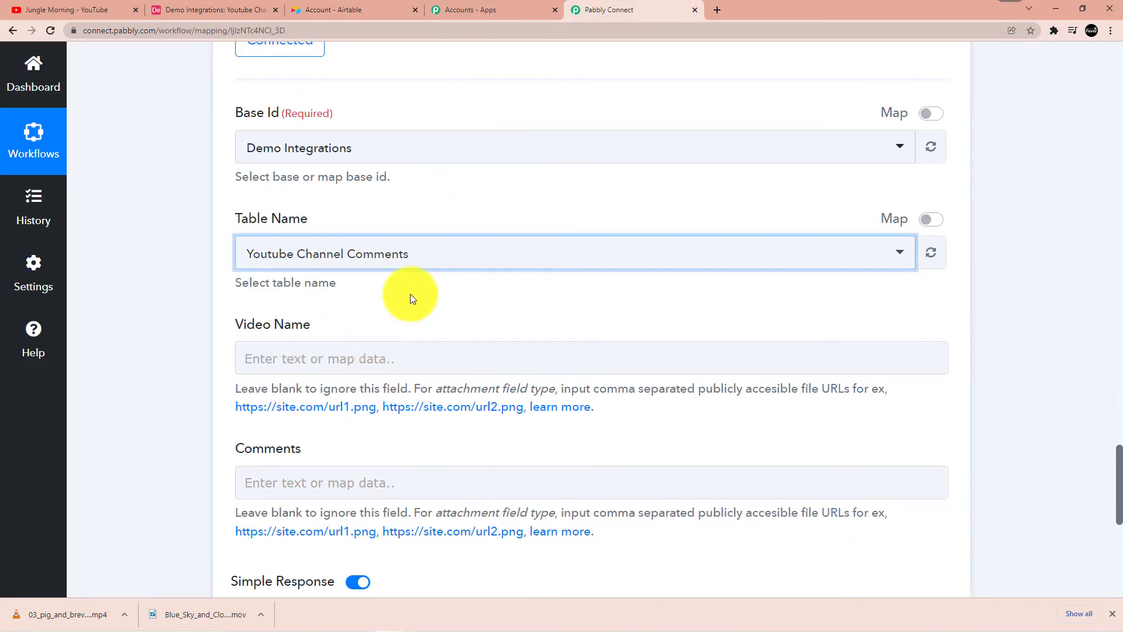
- Map the Video Name field to Items 0 Snippet Title from the YouTube List Video by ID step
{"action": "scroll", "coordinate": [410, 296], "scroll_direction": "down", "scroll_amount": 2}
{"action": "left_click", "coordinate": [297, 245]}
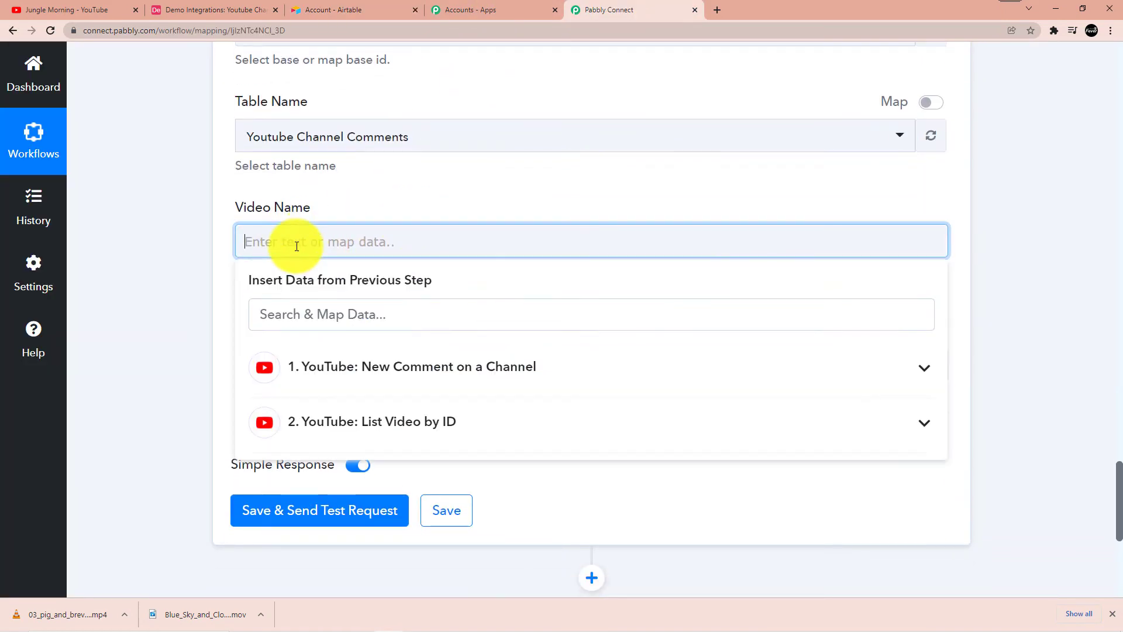
{"action": "scroll", "coordinate": [293, 252], "scroll_direction": "down", "scroll_amount": 3}
{"action": "left_click", "coordinate": [377, 249]}
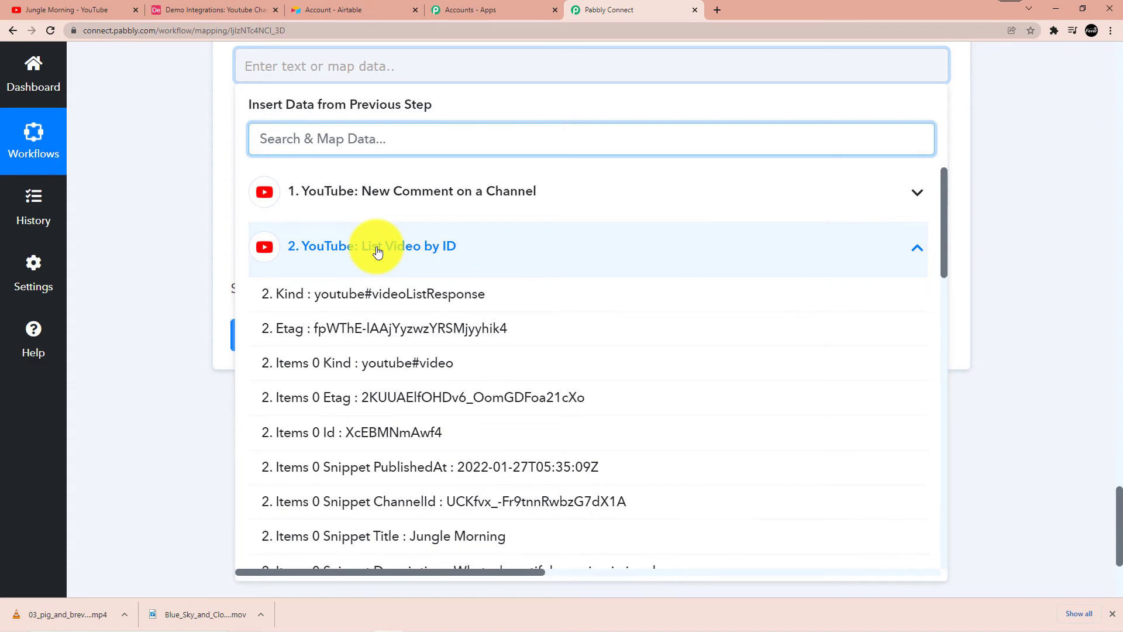
{"action": "scroll", "coordinate": [378, 249], "scroll_direction": "down", "scroll_amount": 4}
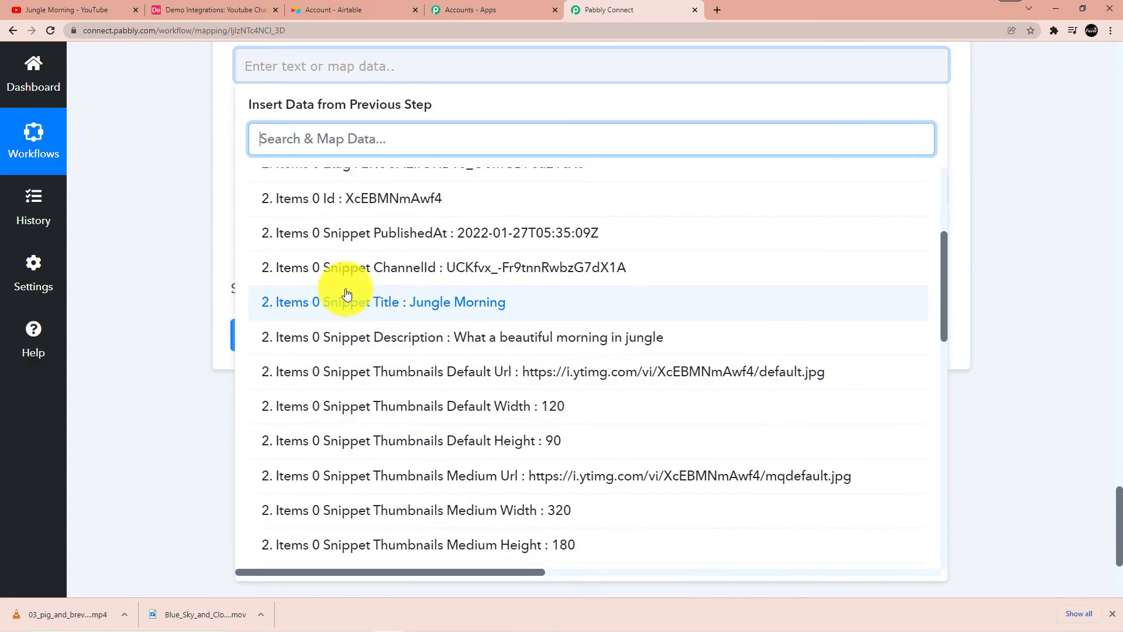
{"action": "left_click", "coordinate": [462, 302]}
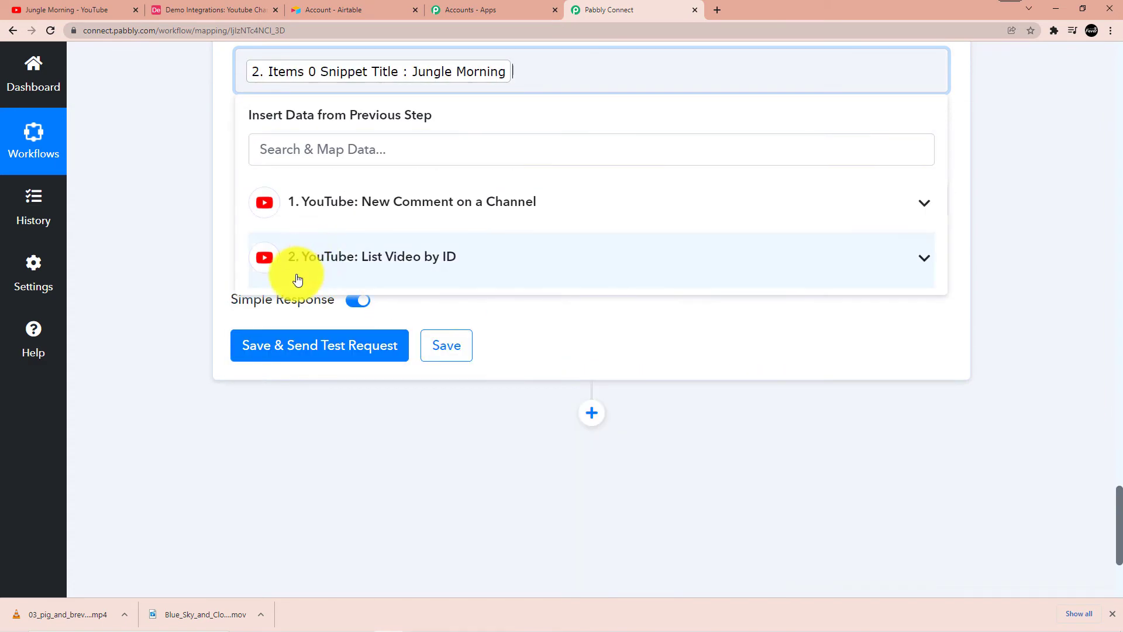
{"action": "left_click", "coordinate": [115, 236]}
{"action": "scroll", "coordinate": [441, 251], "scroll_direction": "up", "scroll_amount": 4}
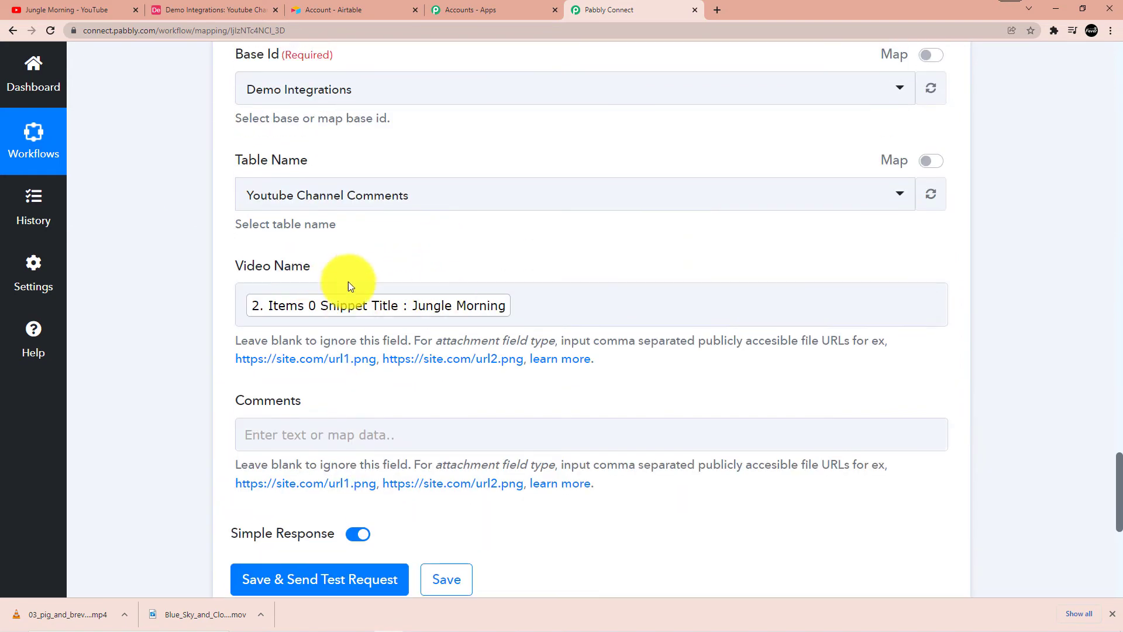
- Map the Comments field to Snippet TopLevelComment Snippet TextOriginal from the YouTube New Comment on a Channel step
{"action": "scroll", "coordinate": [280, 226], "scroll_direction": "down", "scroll_amount": 3}
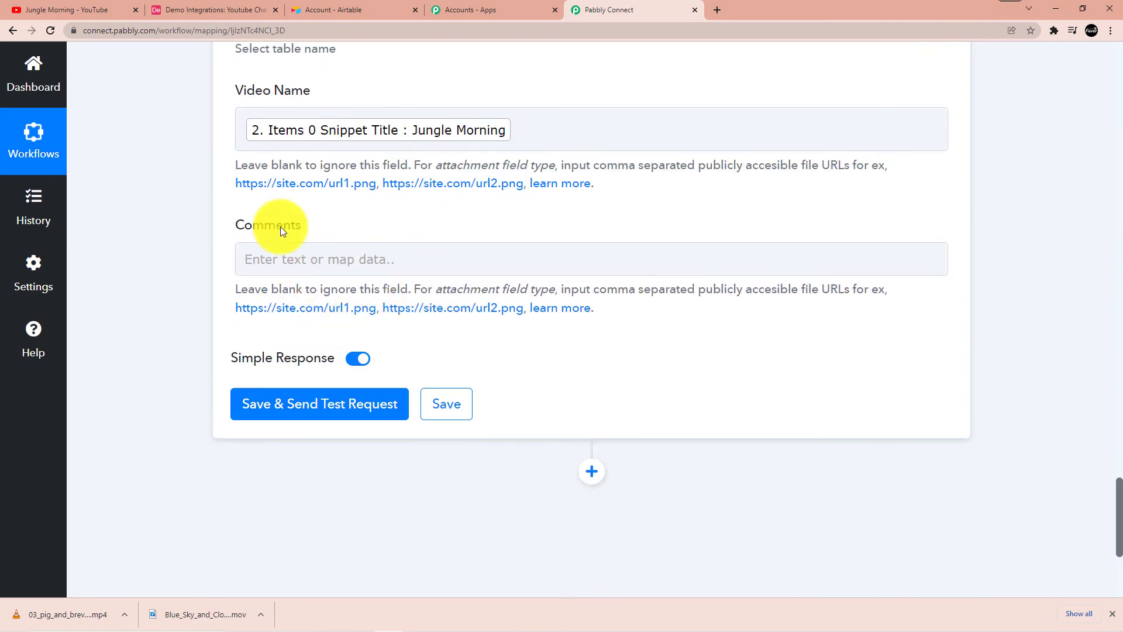
{"action": "left_click", "coordinate": [298, 260]}
{"action": "scroll", "coordinate": [375, 275], "scroll_direction": "down", "scroll_amount": 2}
{"action": "left_click", "coordinate": [425, 273]}
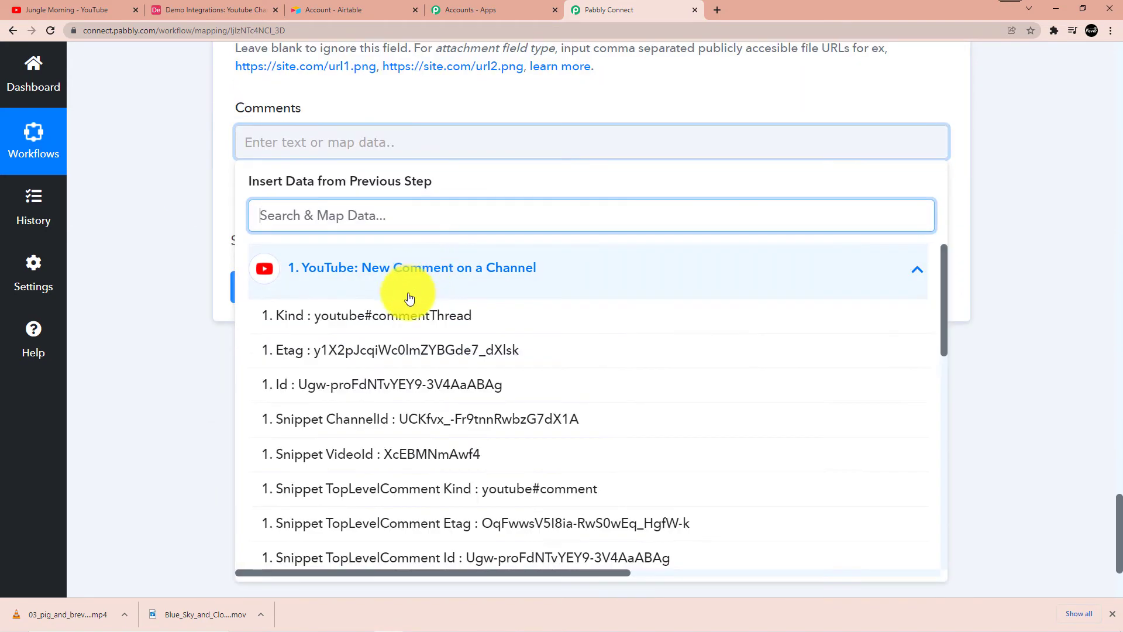
{"action": "scroll", "coordinate": [439, 325], "scroll_direction": "down", "scroll_amount": 1}
{"action": "scroll", "coordinate": [431, 332], "scroll_direction": "up", "scroll_amount": 1}
{"action": "scroll", "coordinate": [432, 333], "scroll_direction": "down", "scroll_amount": 4}
{"action": "scroll", "coordinate": [474, 339], "scroll_direction": "down", "scroll_amount": 3}
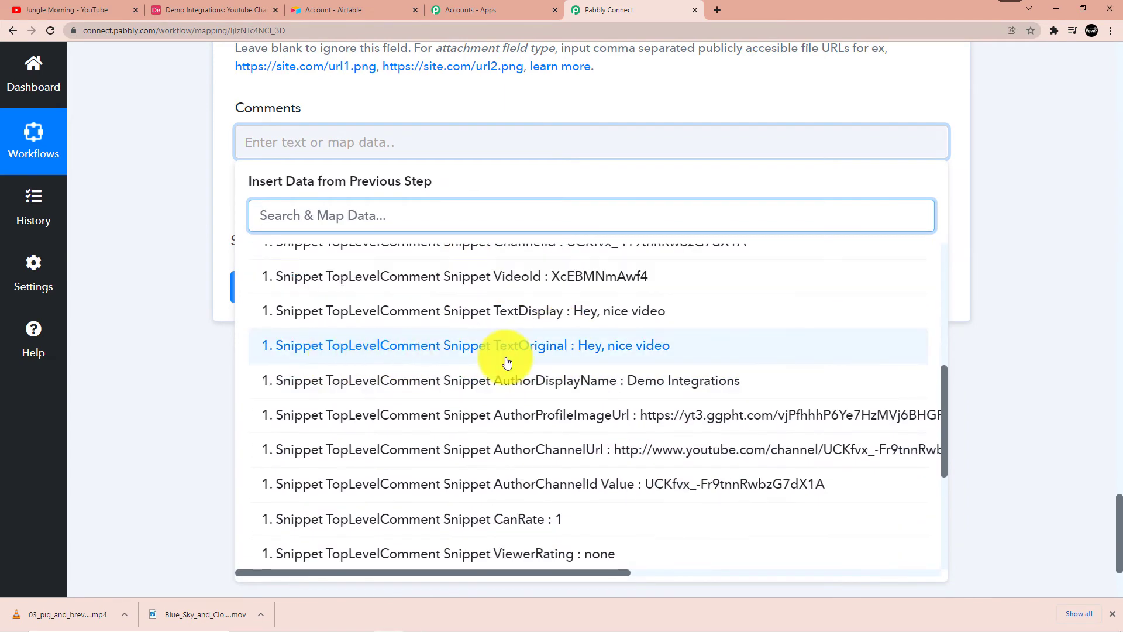
{"action": "left_click", "coordinate": [619, 354]}
{"action": "scroll", "coordinate": [207, 389], "scroll_direction": "up", "scroll_amount": 3}
{"action": "left_click", "coordinate": [359, 291]}
- Review the response data of the List Video by ID step and the fields mapped in the Airtable action
{"action": "scroll", "coordinate": [563, 280], "scroll_direction": "up", "scroll_amount": 4}
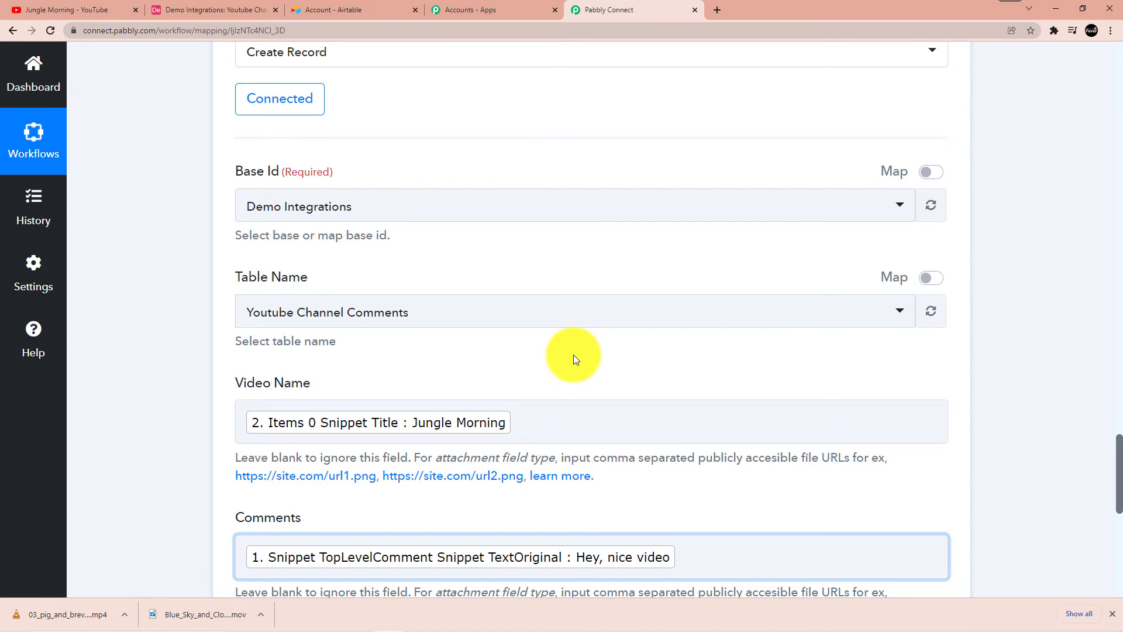
{"action": "scroll", "coordinate": [573, 355], "scroll_direction": "up", "scroll_amount": 13}
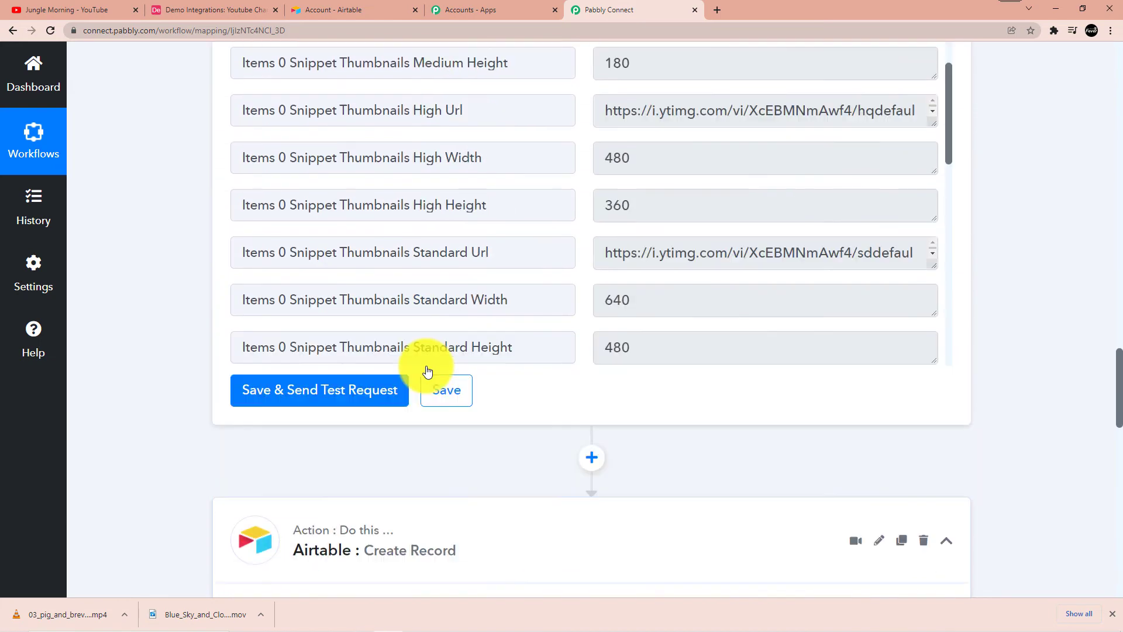
{"action": "scroll", "coordinate": [453, 353], "scroll_direction": "up", "scroll_amount": 10}
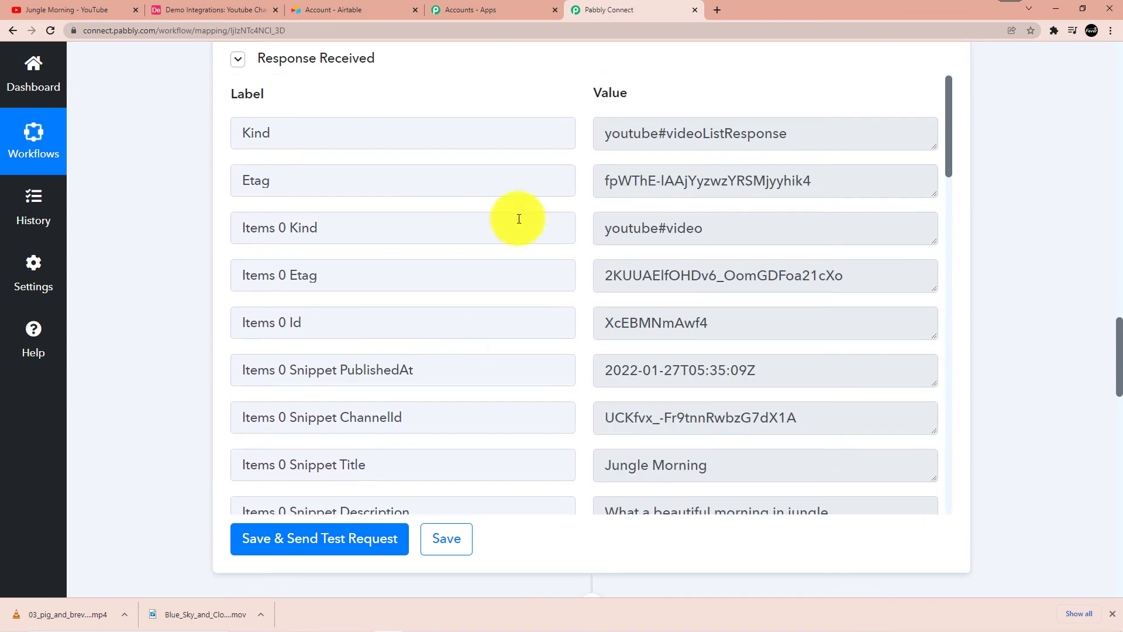
{"action": "scroll", "coordinate": [509, 181], "scroll_direction": "down", "scroll_amount": 15}
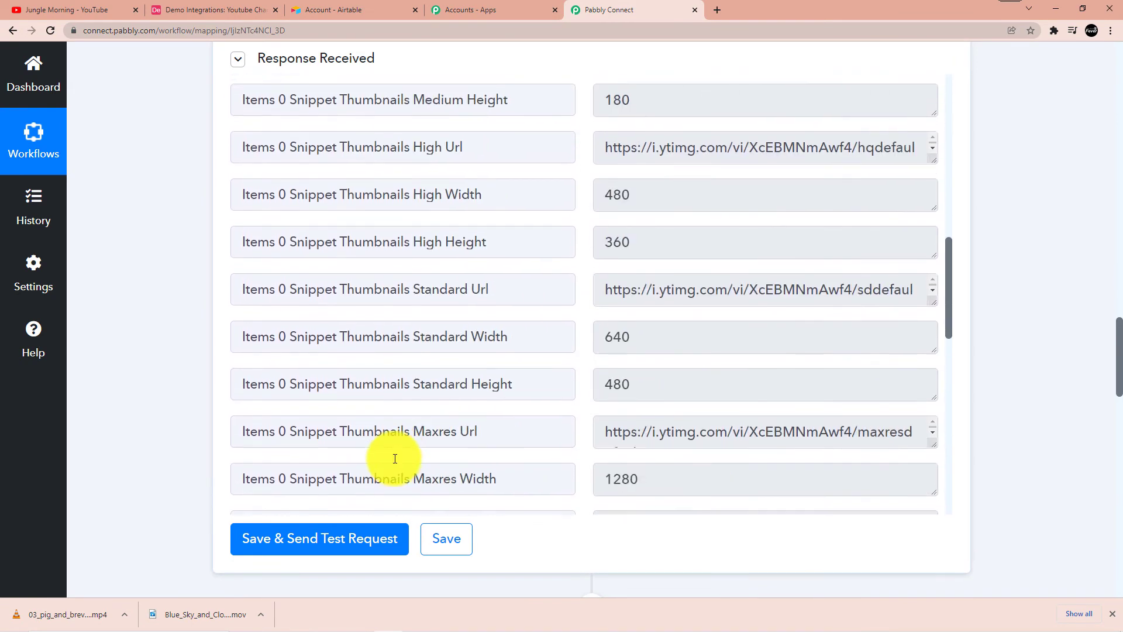
{"action": "scroll", "coordinate": [431, 446], "scroll_direction": "down", "scroll_amount": 5}
{"action": "scroll", "coordinate": [644, 482], "scroll_direction": "down", "scroll_amount": 10}
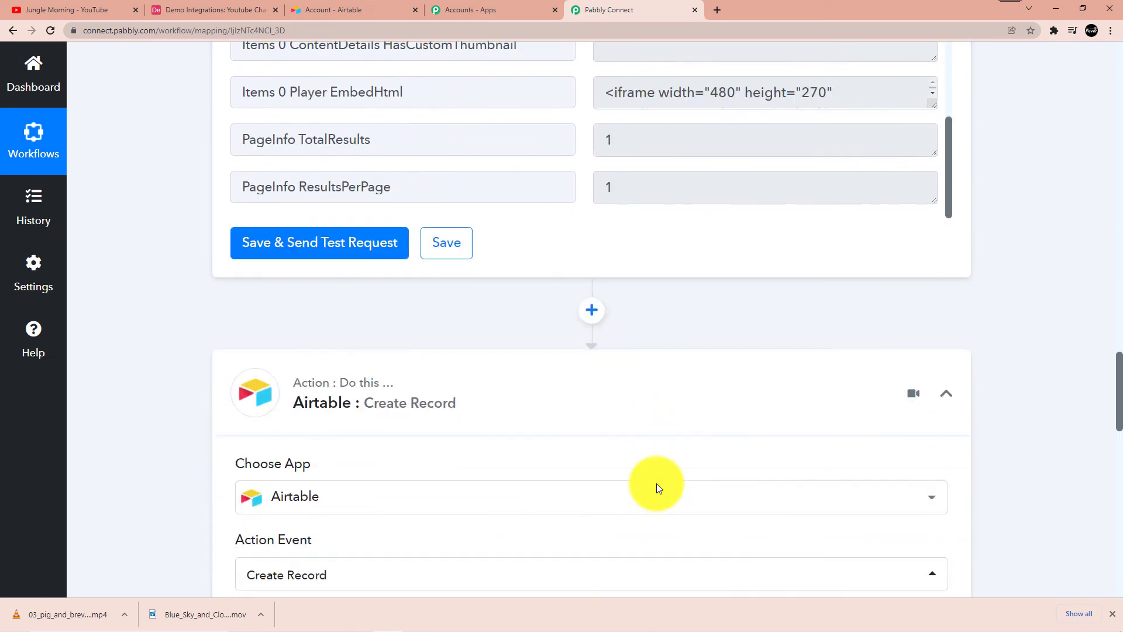
{"action": "scroll", "coordinate": [502, 472], "scroll_direction": "down", "scroll_amount": 6}
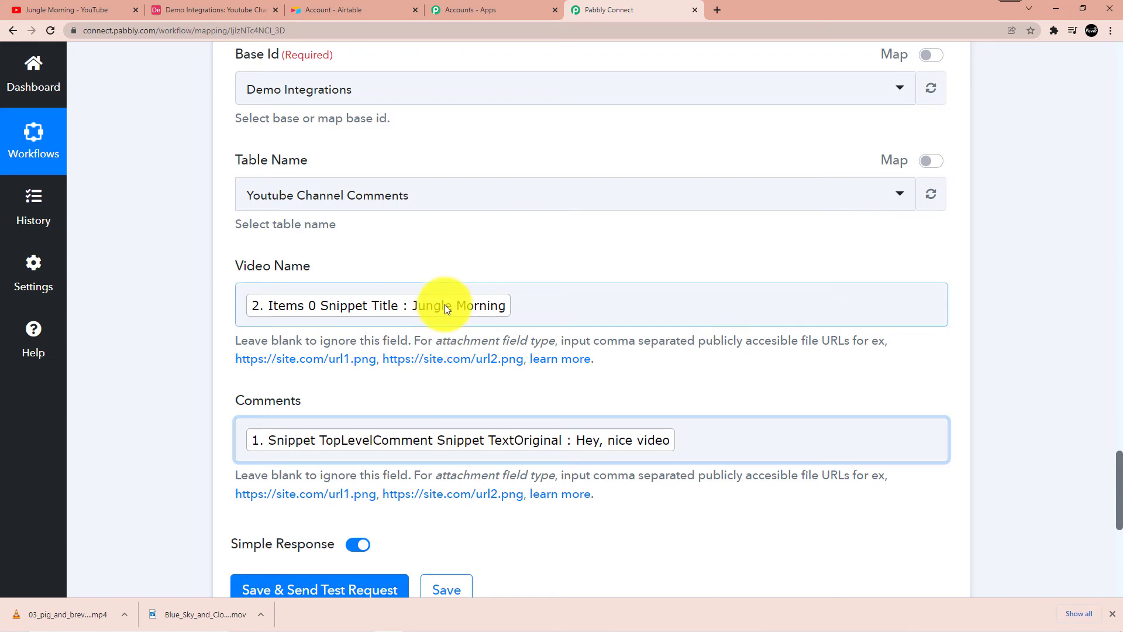
{"action": "scroll", "coordinate": [445, 304], "scroll_direction": "down", "scroll_amount": 1}
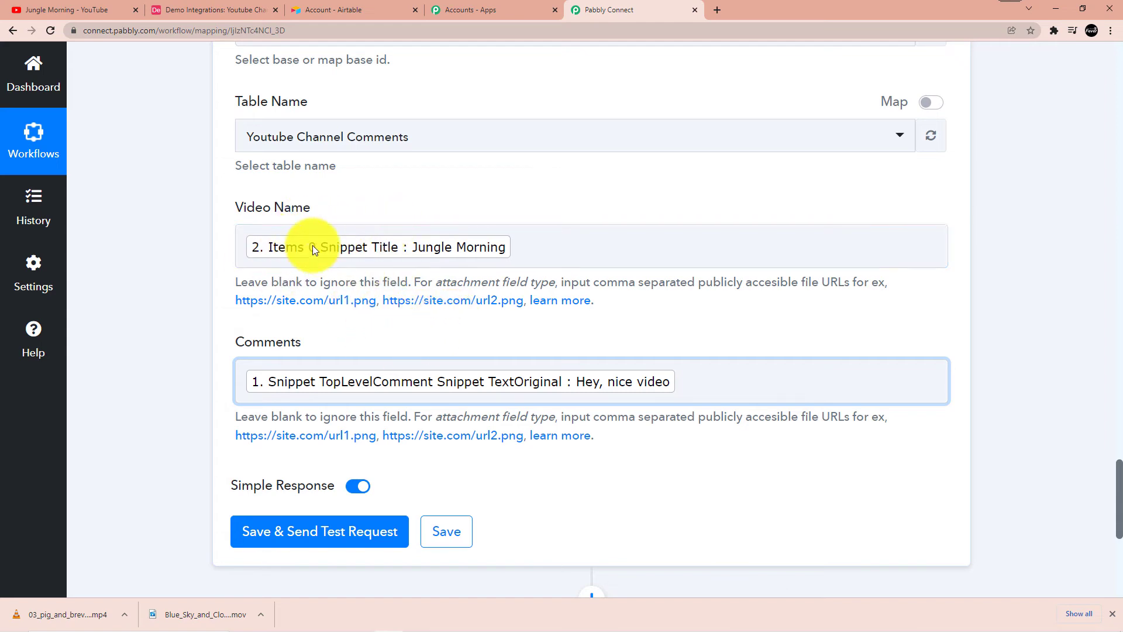
- Save the Airtable action, send its test request, and check the Youtube Channel Comments table in Airtable
{"action": "scroll", "coordinate": [314, 248], "scroll_direction": "down", "scroll_amount": 2}
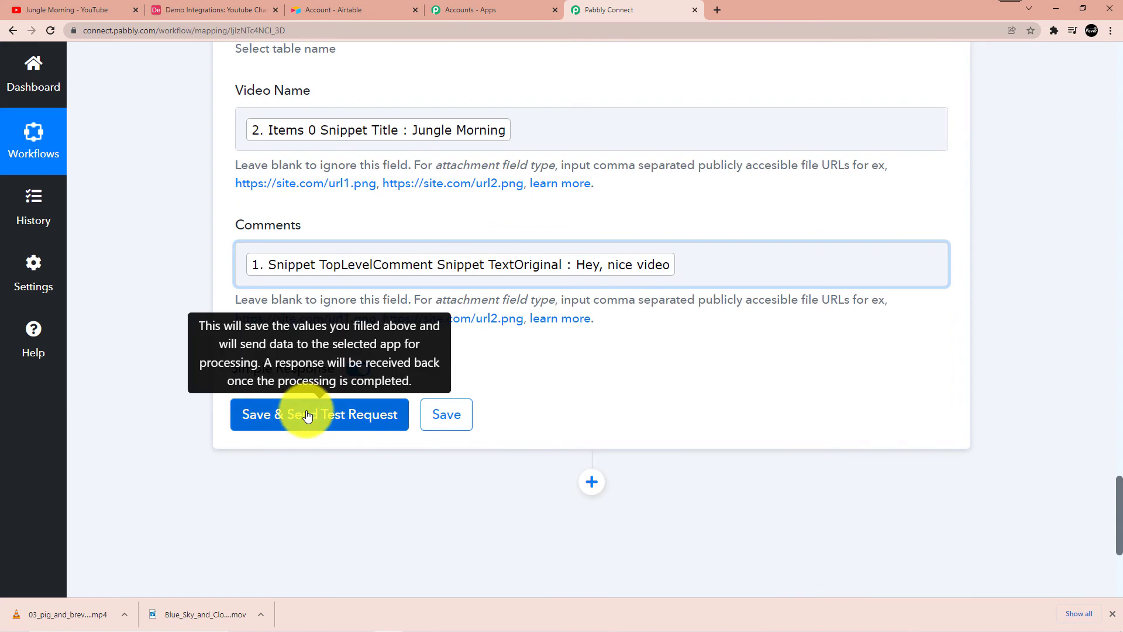
{"action": "left_click", "coordinate": [307, 416]}
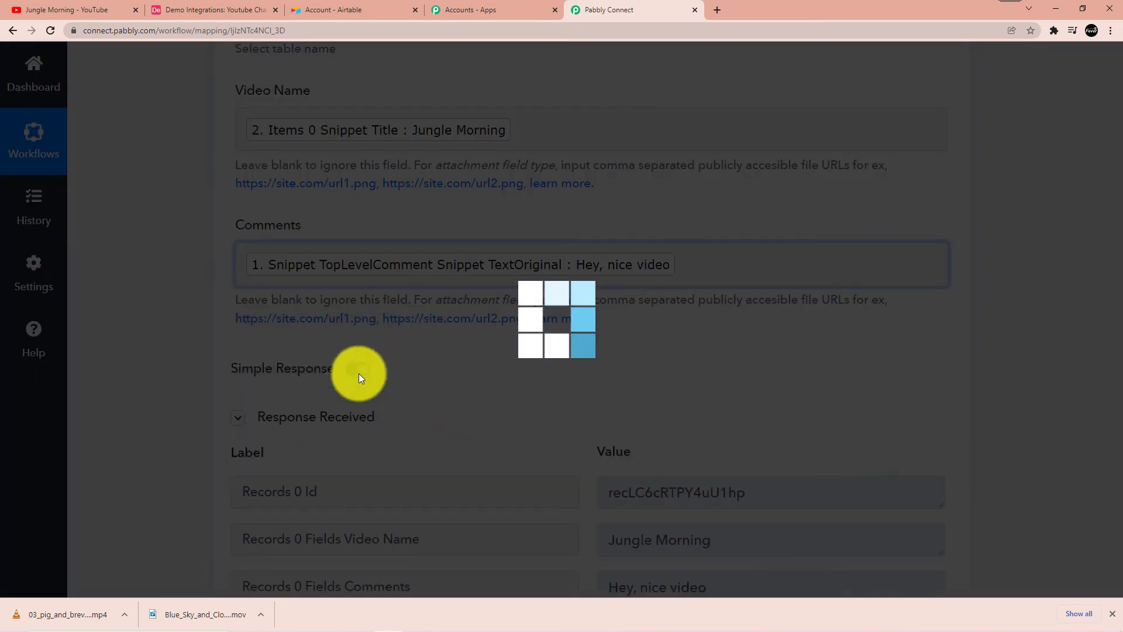
{"action": "scroll", "coordinate": [374, 350], "scroll_direction": "down", "scroll_amount": 4}
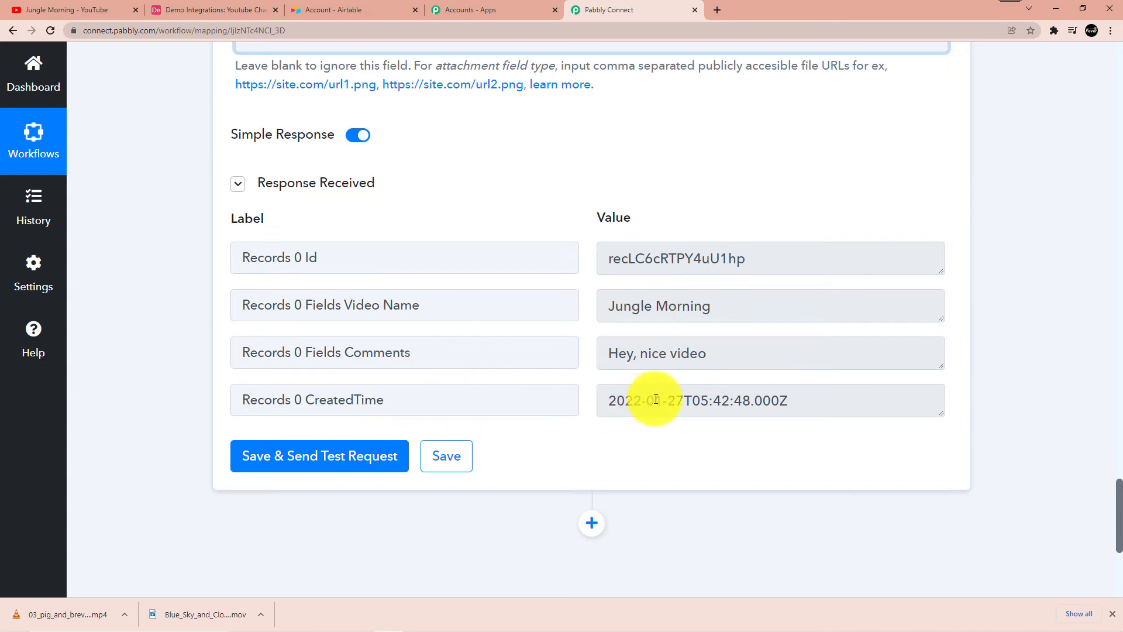
{"action": "left_click", "coordinate": [233, 4]}
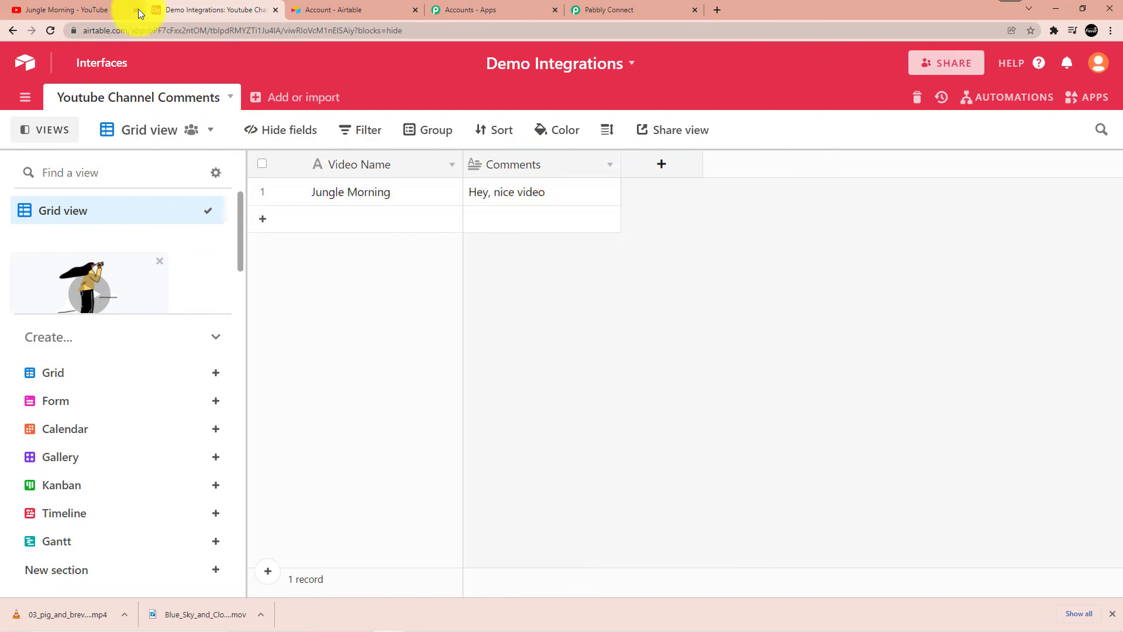
- Switch to YouTube and post the public comment "Wow , what a beautiful Jungle video" on the Jungle Morning video
{"action": "left_click", "coordinate": [88, 10]}
{"action": "scroll", "coordinate": [255, 271], "scroll_direction": "down", "scroll_amount": 2}
{"action": "scroll", "coordinate": [255, 271], "scroll_direction": "down", "scroll_amount": 4}
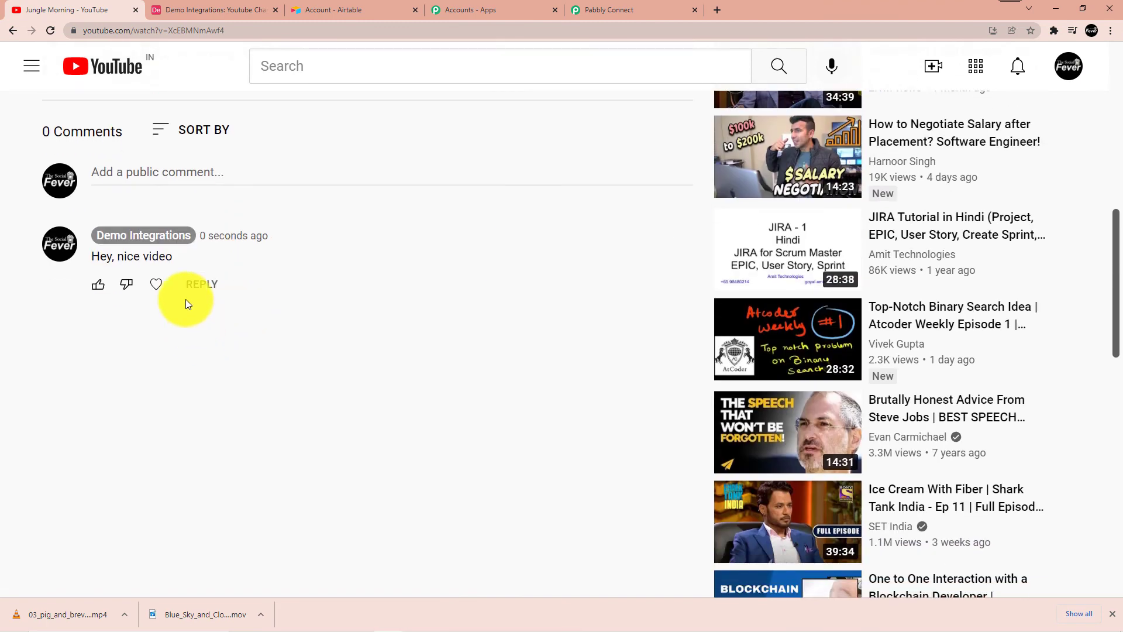
{"action": "scroll", "coordinate": [192, 316], "scroll_direction": "up", "scroll_amount": 3}
{"action": "left_click", "coordinate": [155, 347]}
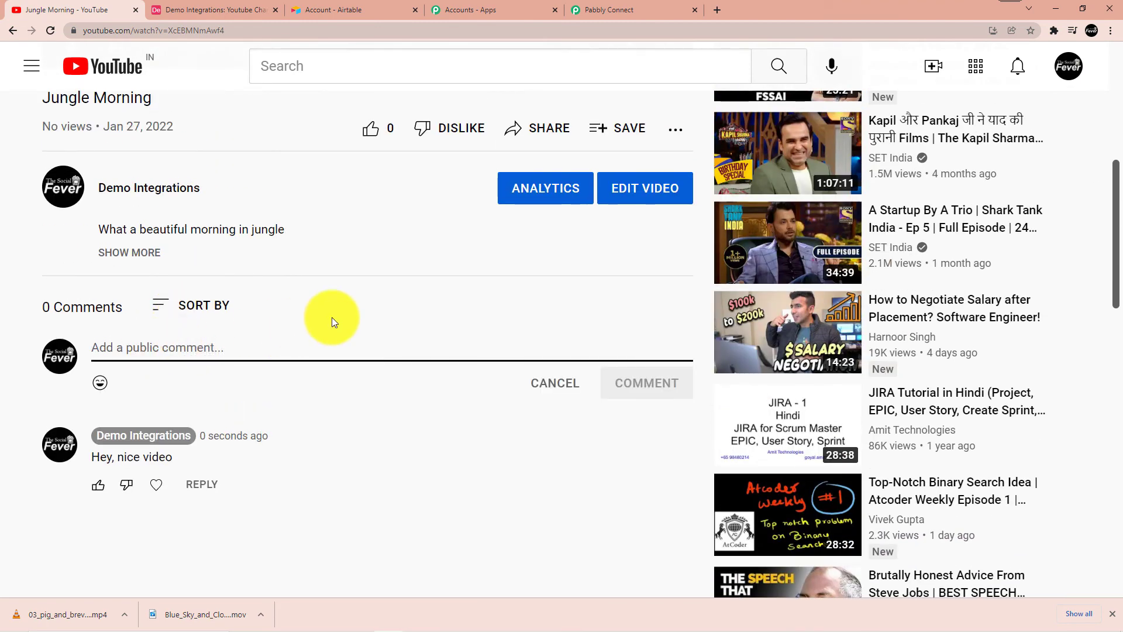
{"action": "type", "text": "Wow , what"}
{"action": "key", "text": "BackSpace"}
{"action": "key", "text": "BackSpace"}
{"action": "key", "text": "BackSpace"}
{"action": "key", "text": "BackSpace"}
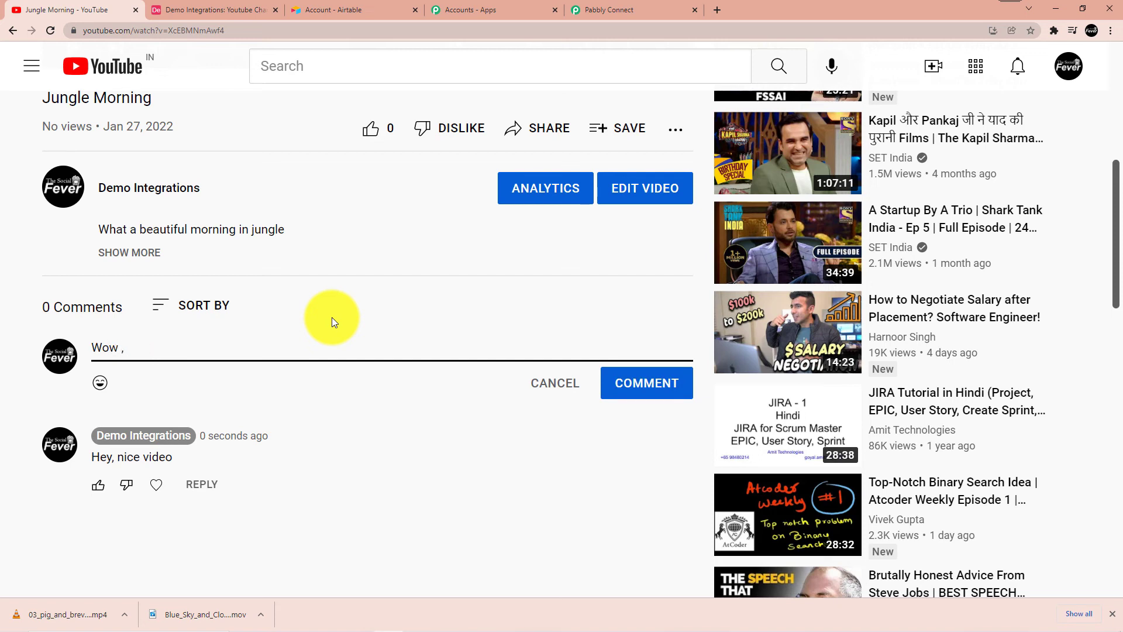
{"action": "type", "text": "what a beautiful Junglr"}
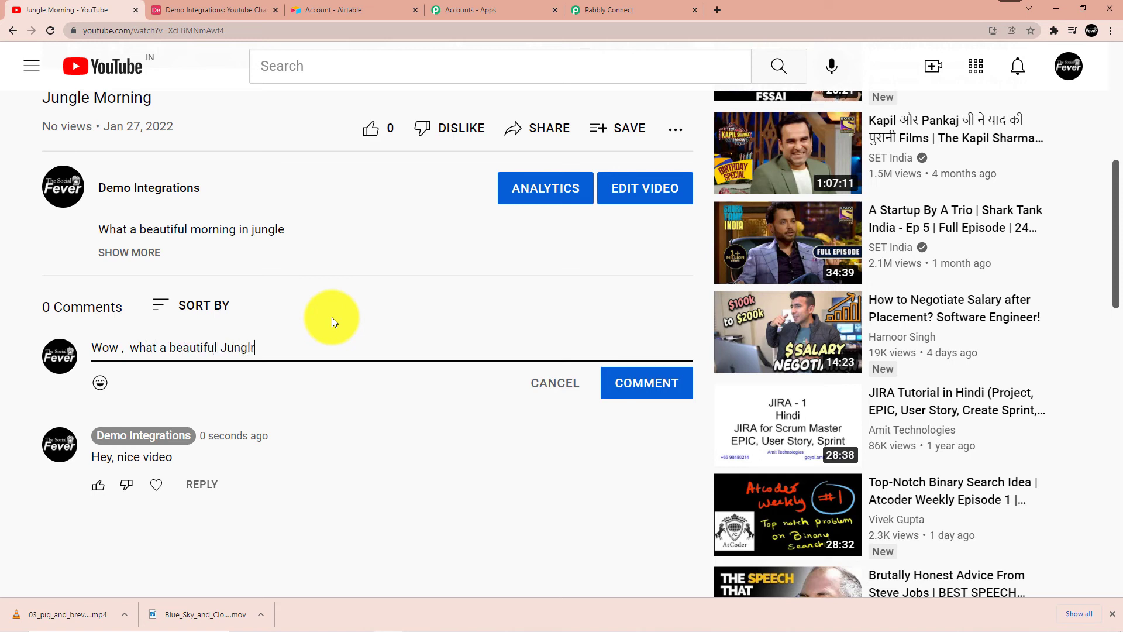
{"action": "key", "text": "BackSpace"}
{"action": "key", "text": "BackSpace"}
{"action": "type", "text": "e video"}
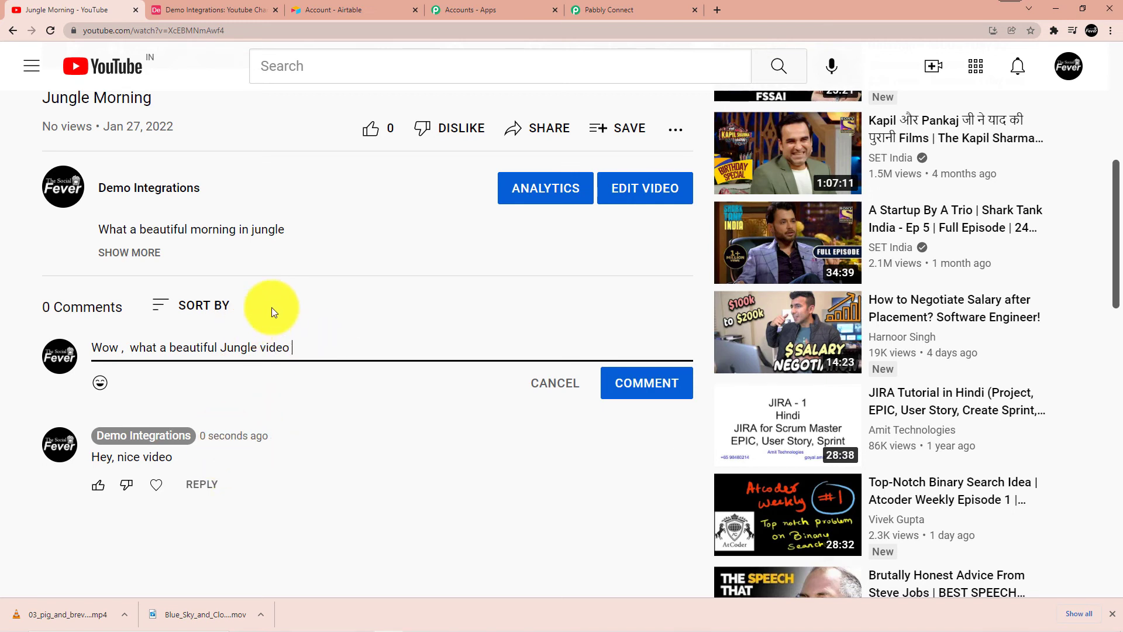
{"action": "left_click", "coordinate": [622, 383]}
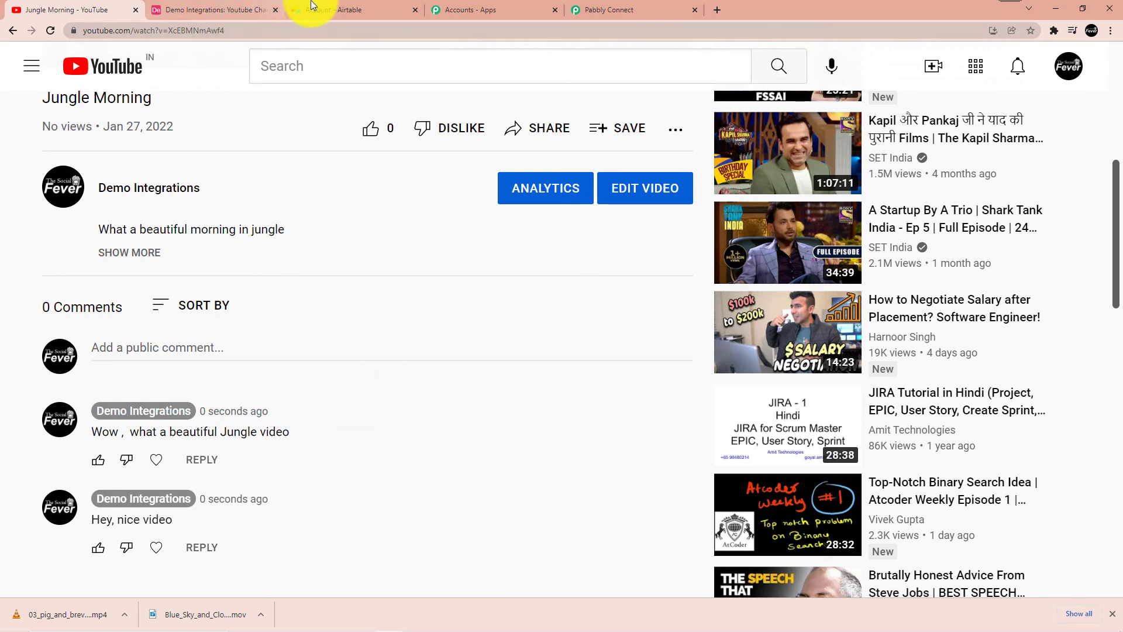
- Reload the Youtube Channel Comments table in Airtable and compare its records with the comments on the YouTube video
{"action": "left_click", "coordinate": [301, 5]}
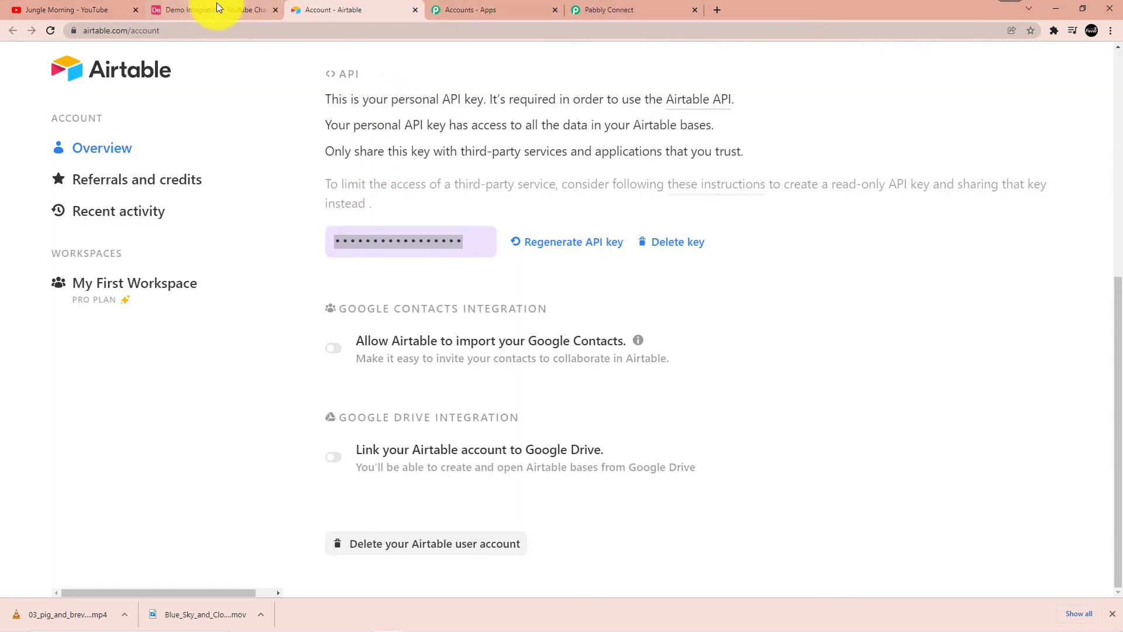
{"action": "left_click", "coordinate": [217, 7]}
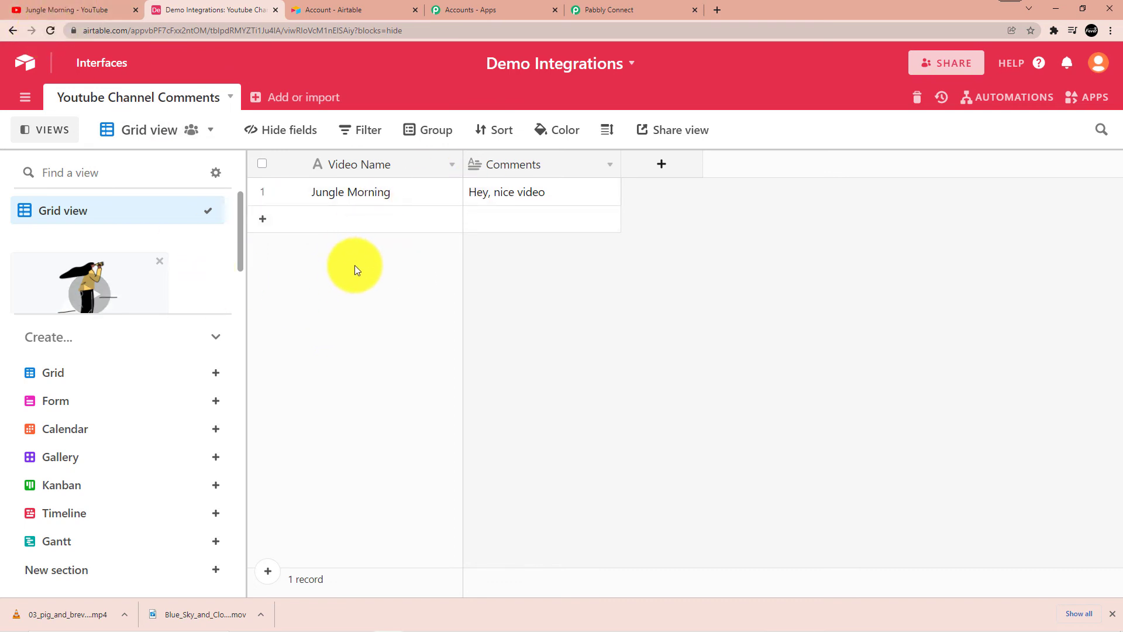
{"action": "left_click", "coordinate": [50, 30]}
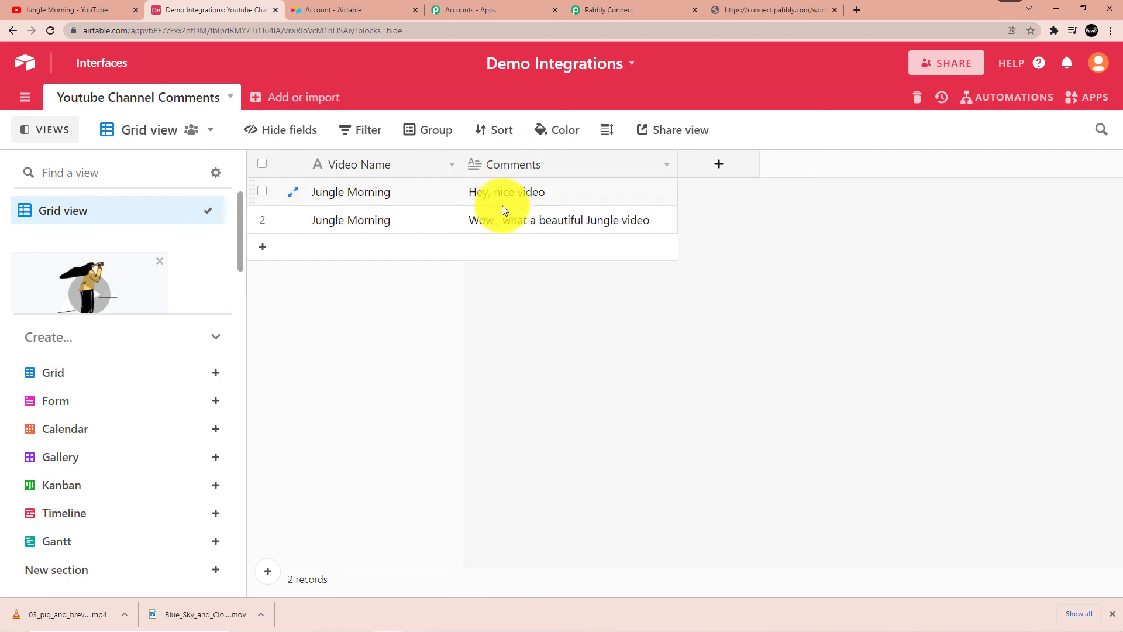
{"action": "left_click", "coordinate": [120, 9]}
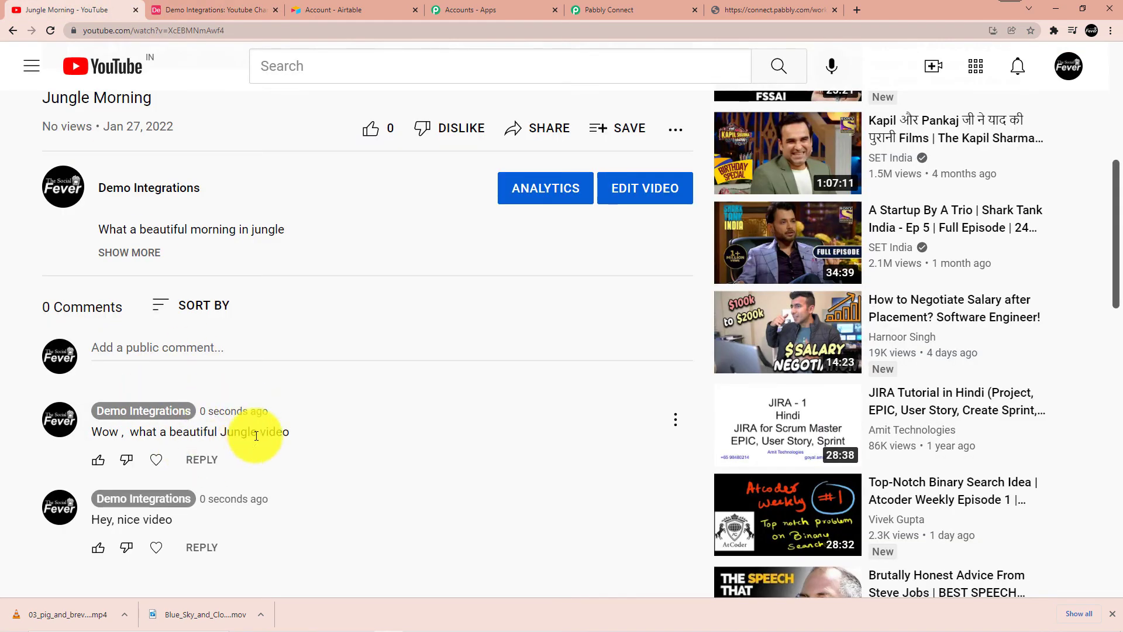
{"action": "left_click", "coordinate": [203, 7]}
- Return to the Pabbly Connect workflow and collapse the New Comment trigger, List Video by ID action and Airtable Create Record action
{"action": "left_click", "coordinate": [614, 9]}
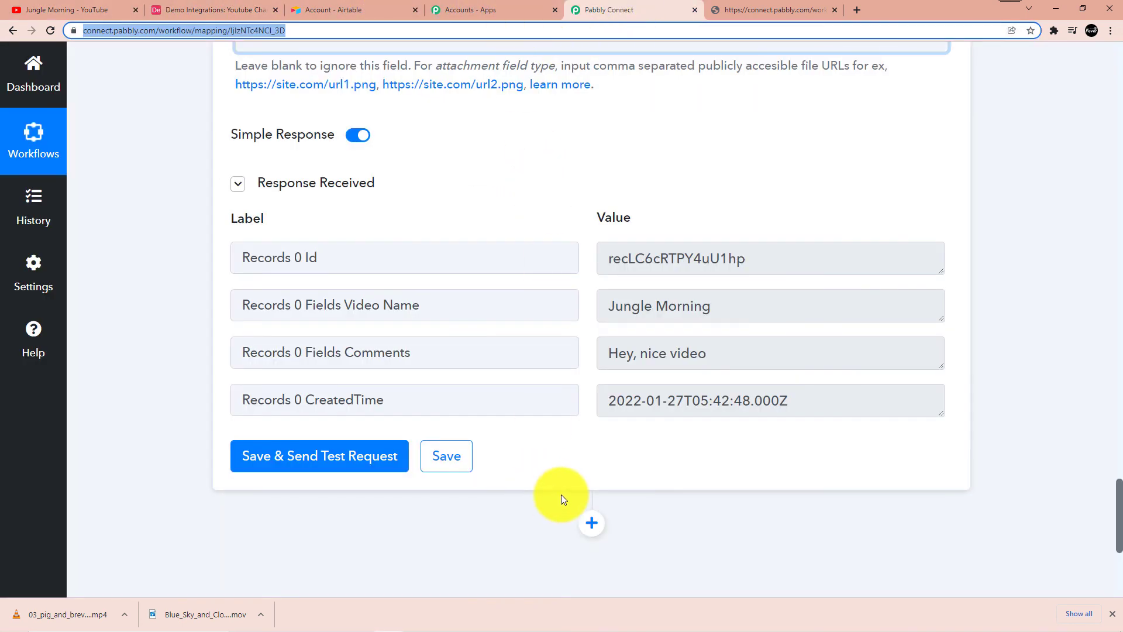
{"action": "scroll", "coordinate": [604, 448], "scroll_direction": "up", "scroll_amount": 5}
{"action": "scroll", "coordinate": [789, 386], "scroll_direction": "up", "scroll_amount": 20}
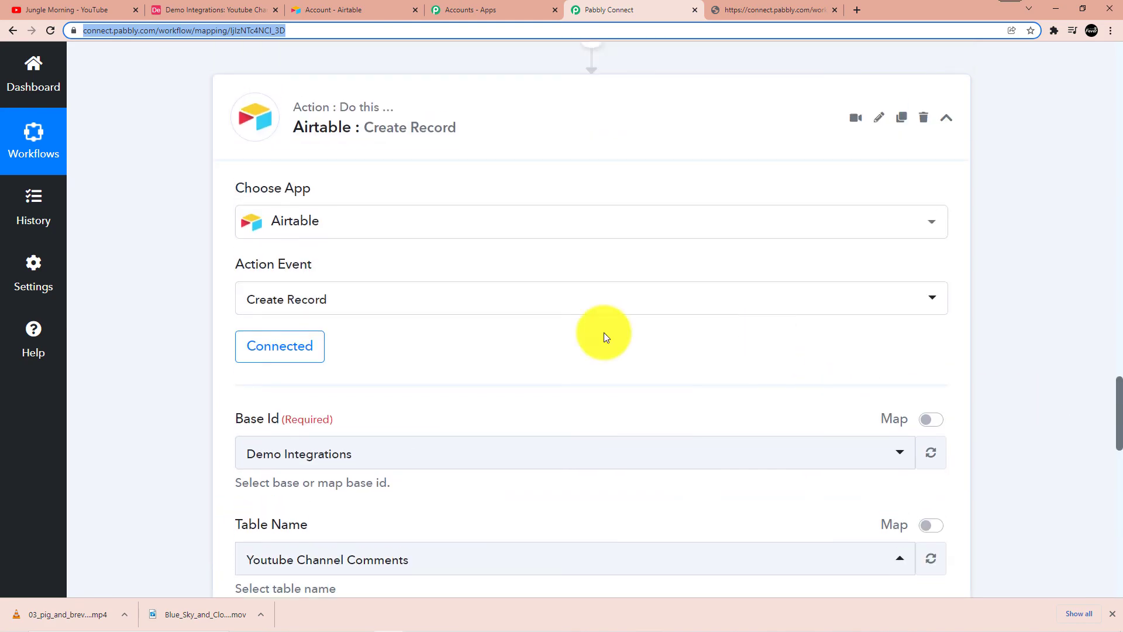
{"action": "scroll", "coordinate": [543, 340], "scroll_direction": "up", "scroll_amount": 20}
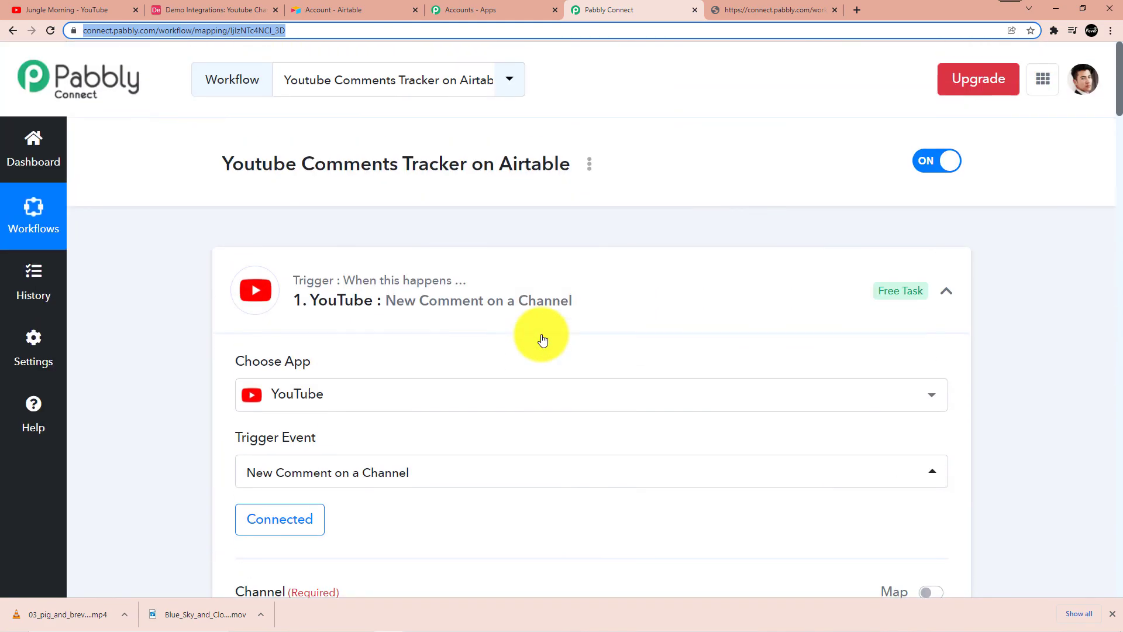
{"action": "left_click", "coordinate": [632, 301]}
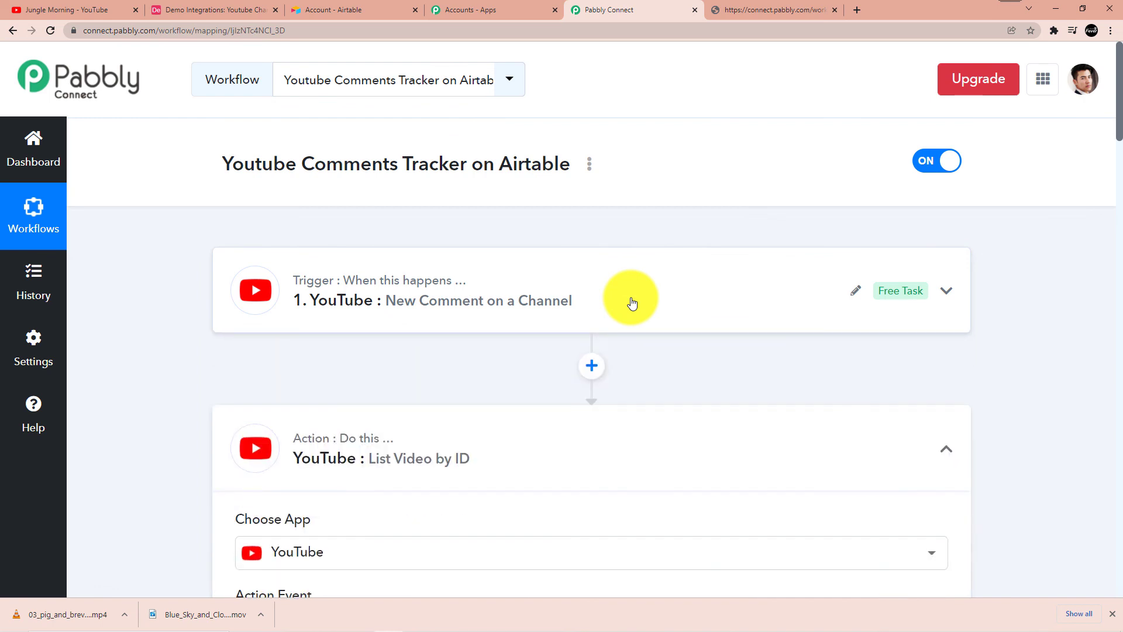
{"action": "scroll", "coordinate": [571, 336], "scroll_direction": "down", "scroll_amount": 2}
{"action": "left_click", "coordinate": [572, 341]}
{"action": "scroll", "coordinate": [585, 334], "scroll_direction": "down", "scroll_amount": 3}
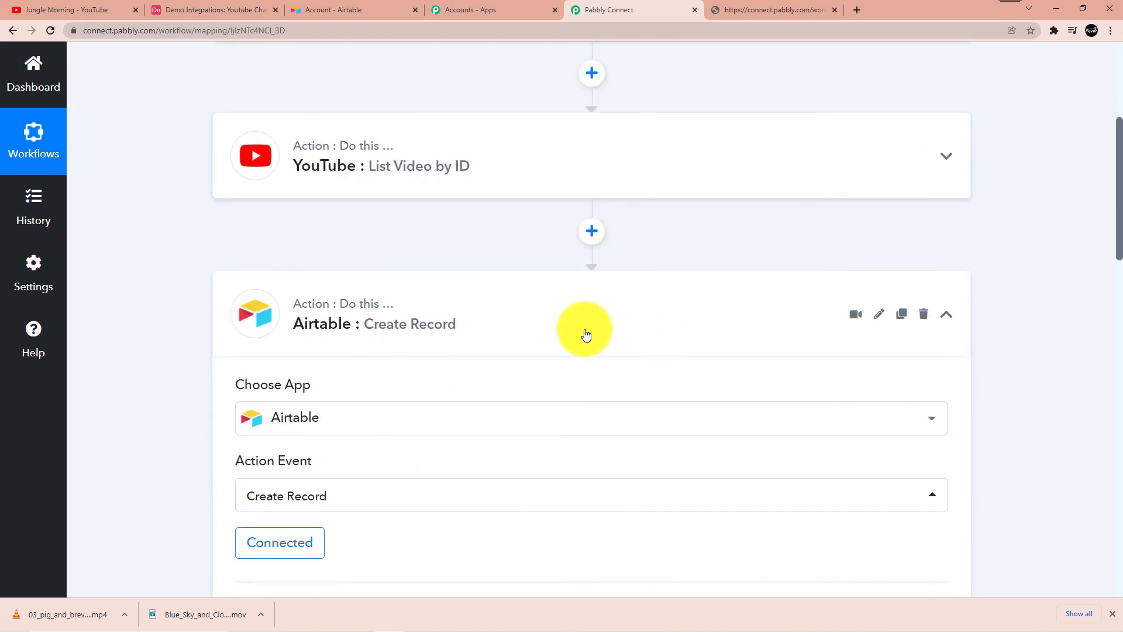
{"action": "left_click", "coordinate": [639, 298]}
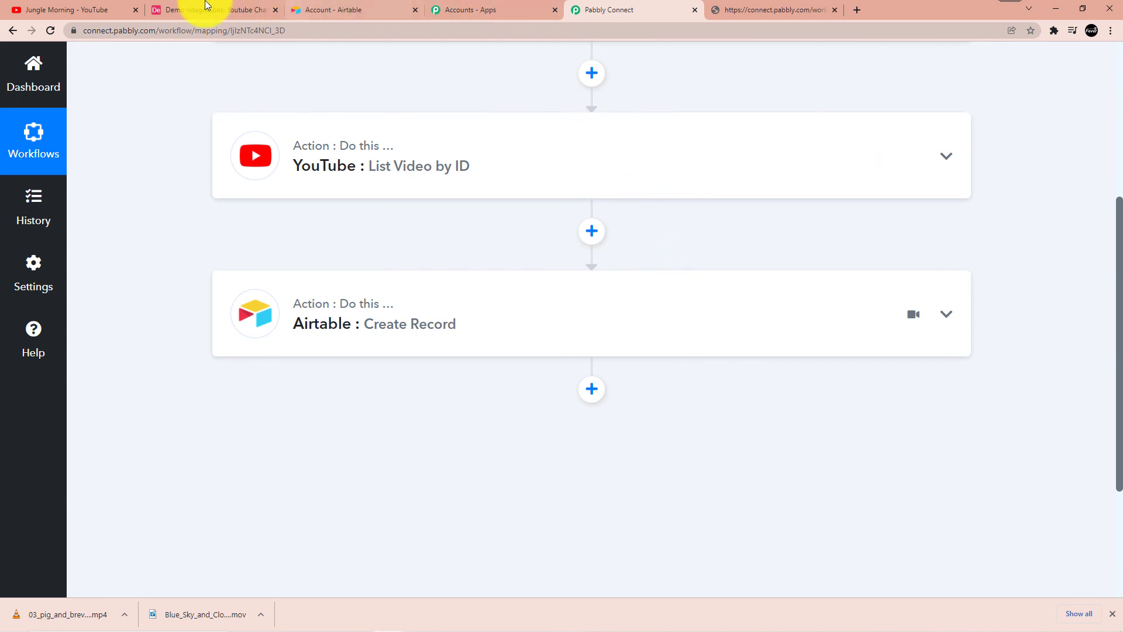
- Recheck the YouTube comments and the Airtable table, and review the collapsed workflow in Pabbly Connect
{"action": "left_click", "coordinate": [93, 9]}
{"action": "left_click", "coordinate": [228, 7]}
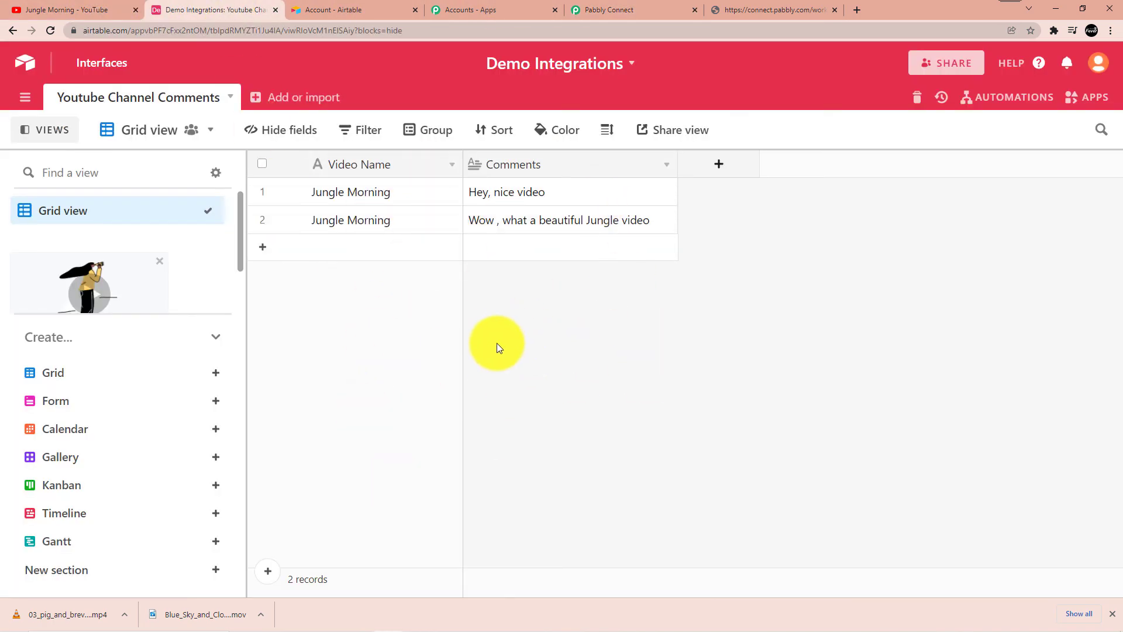
{"action": "left_click", "coordinate": [635, 9]}
{"action": "scroll", "coordinate": [572, 273], "scroll_direction": "up", "scroll_amount": 1}
{"action": "scroll", "coordinate": [491, 301], "scroll_direction": "up", "scroll_amount": 4}
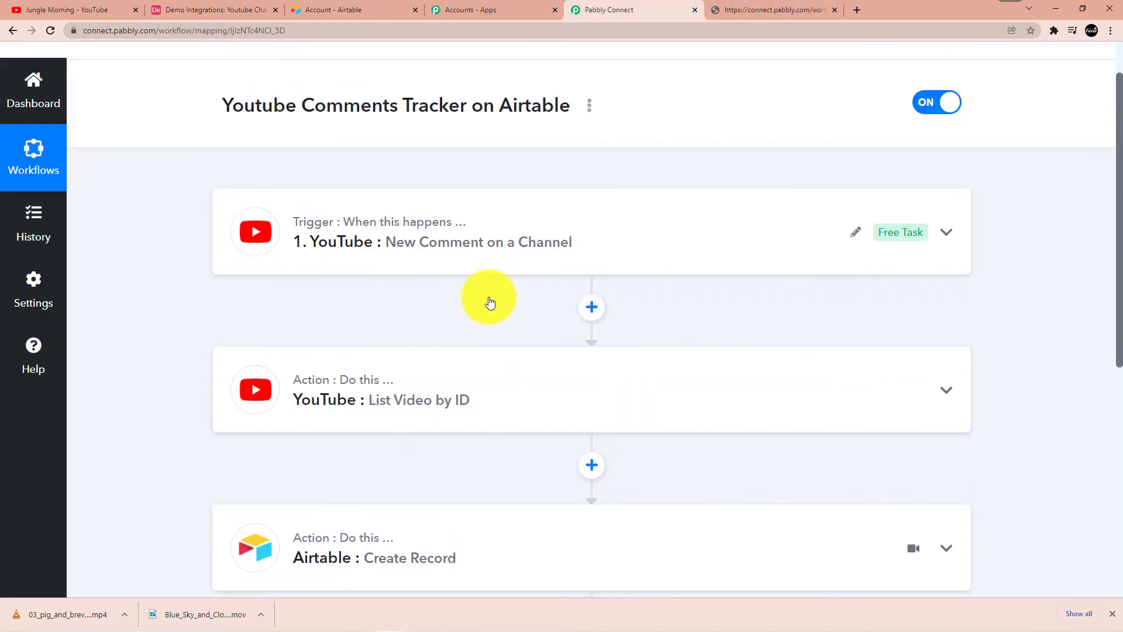